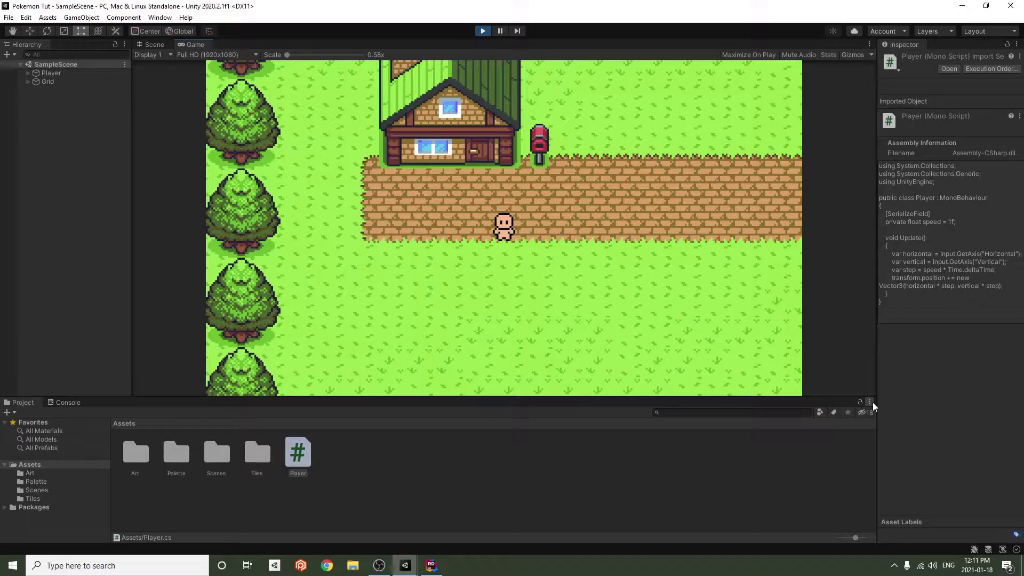
# Test-play the scene by walking the character around the house, path and surrounding grass, and stop play mode
pyautogui.press('Up')
pyautogui.press('Right')
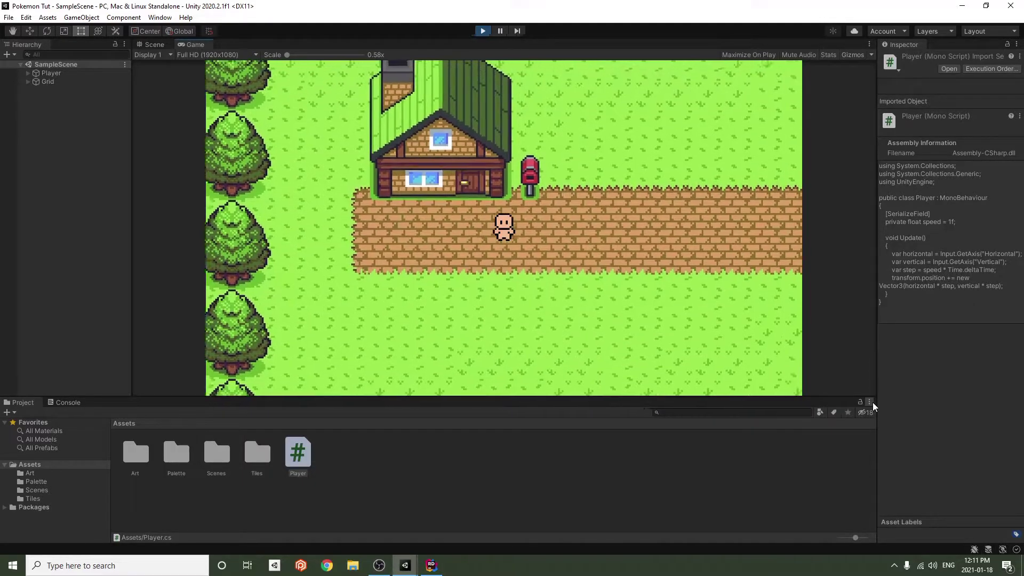
pyautogui.press('Up')
pyautogui.press('Right')
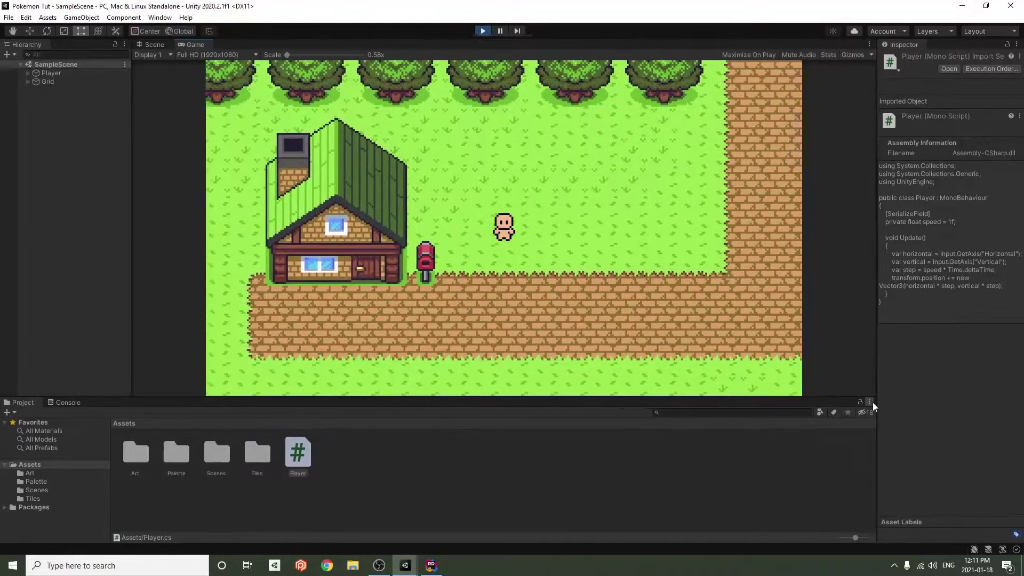
pyautogui.press('Down')
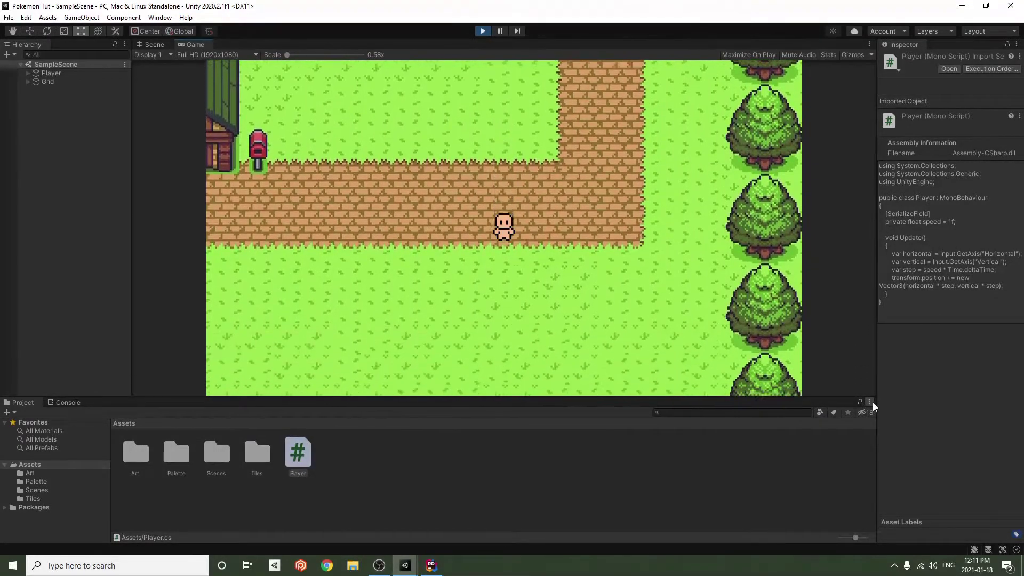
pyautogui.press('Left')
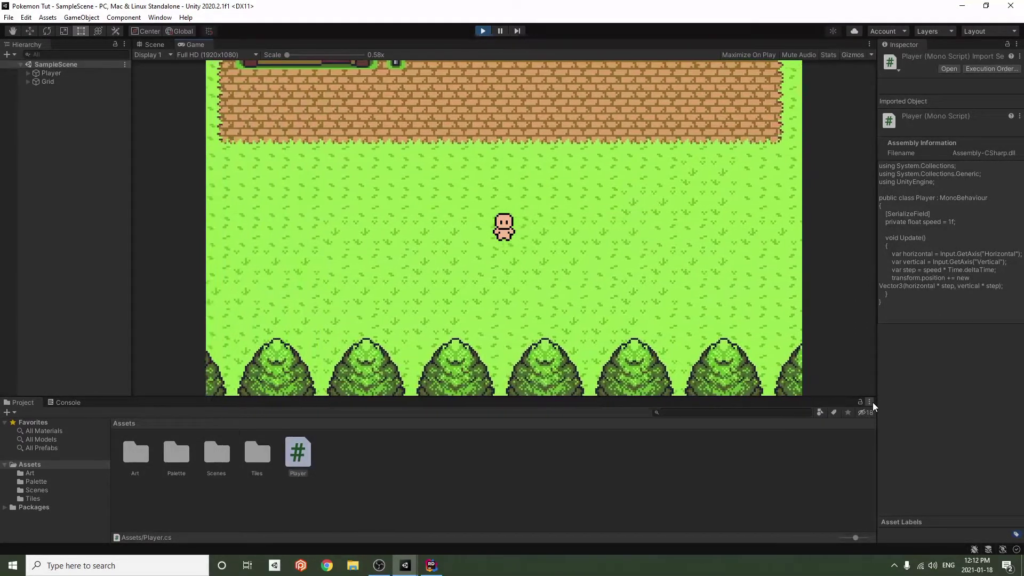
pyautogui.press('Up')
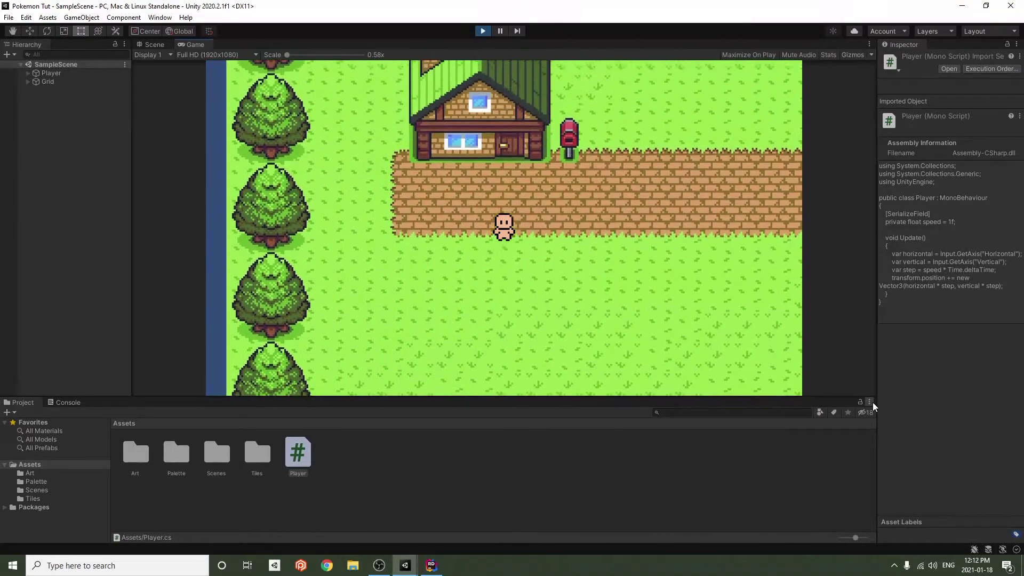
pyautogui.press('Right')
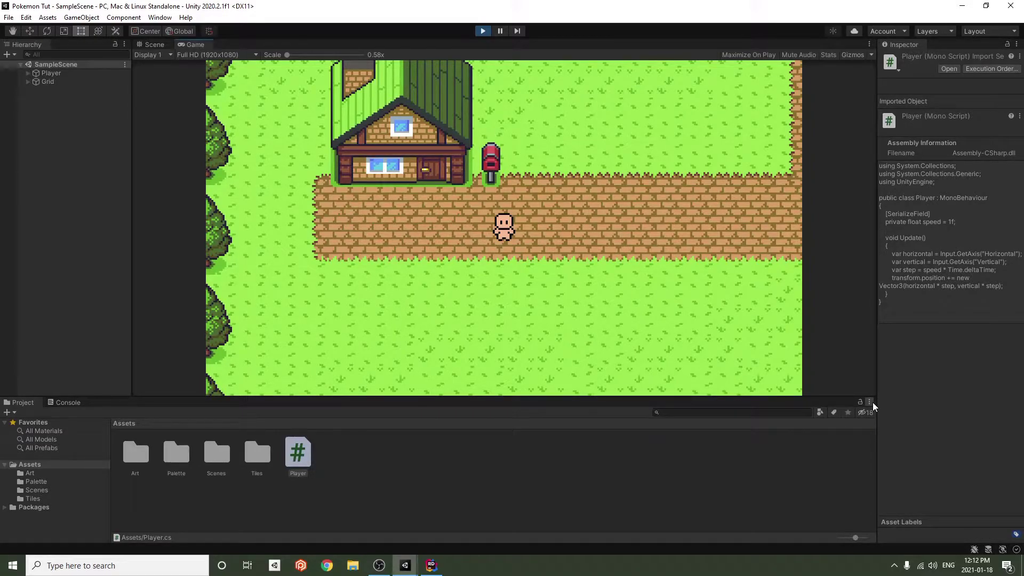
pyautogui.press('Left')
pyautogui.press('Right')
pyautogui.press('Left')
pyautogui.click(480, 32)
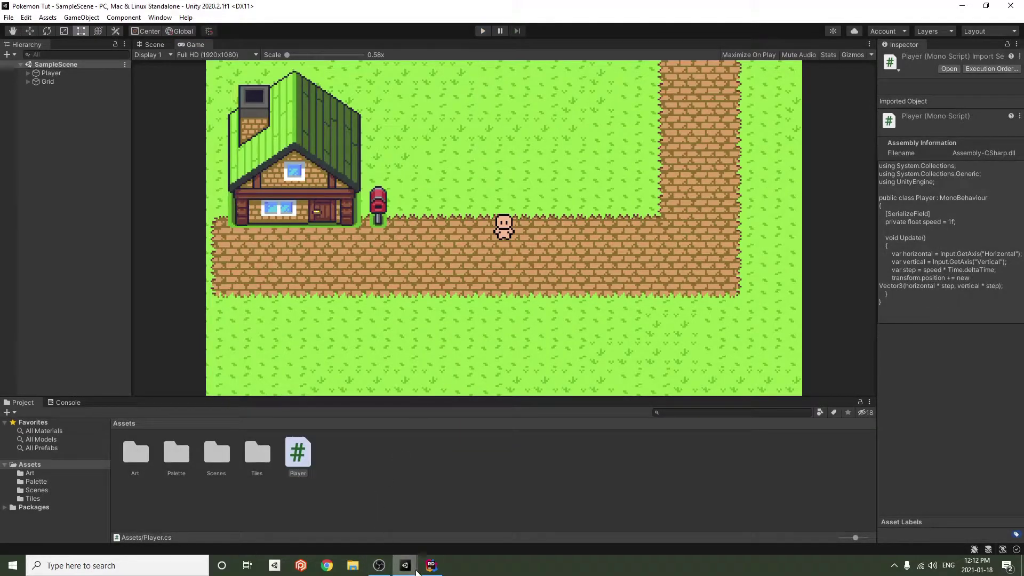
# Switch to the Pokemon Test project and create a folder named Art in its Assets folder
pyautogui.moveTo(416, 570)
pyautogui.click(452, 524)
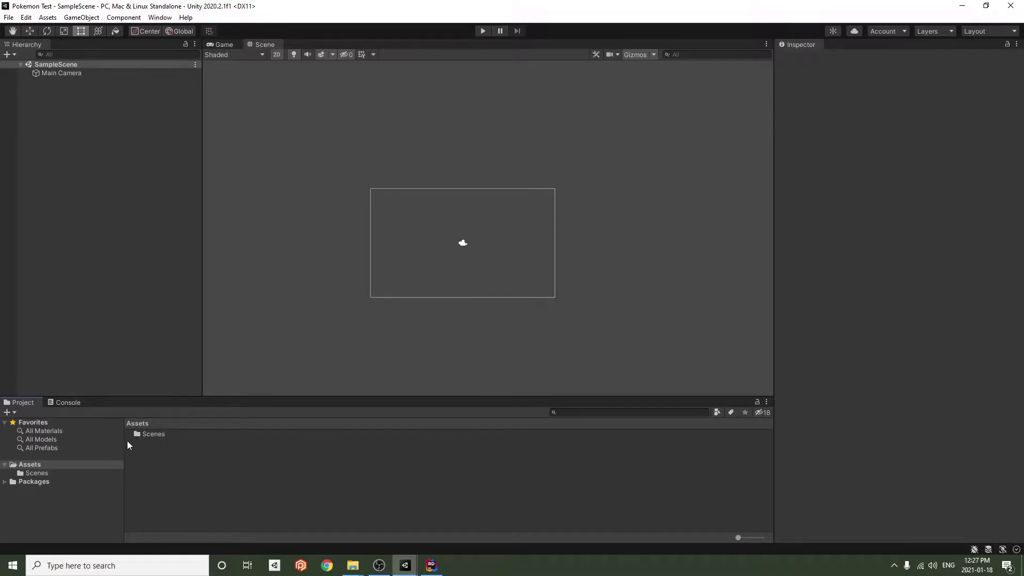
pyautogui.rightClick(179, 460)
pyautogui.moveTo(244, 176)
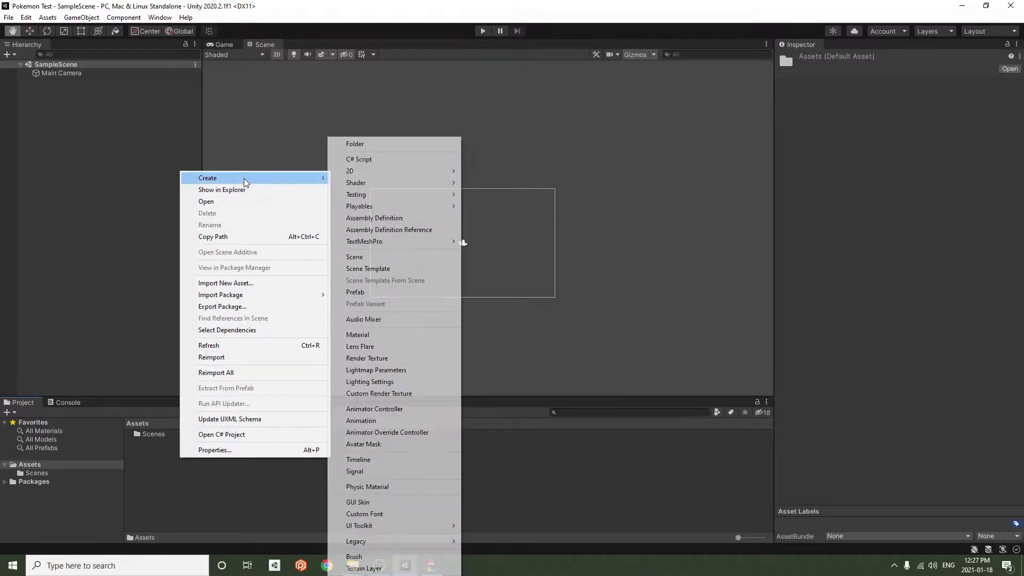
pyautogui.click(373, 142)
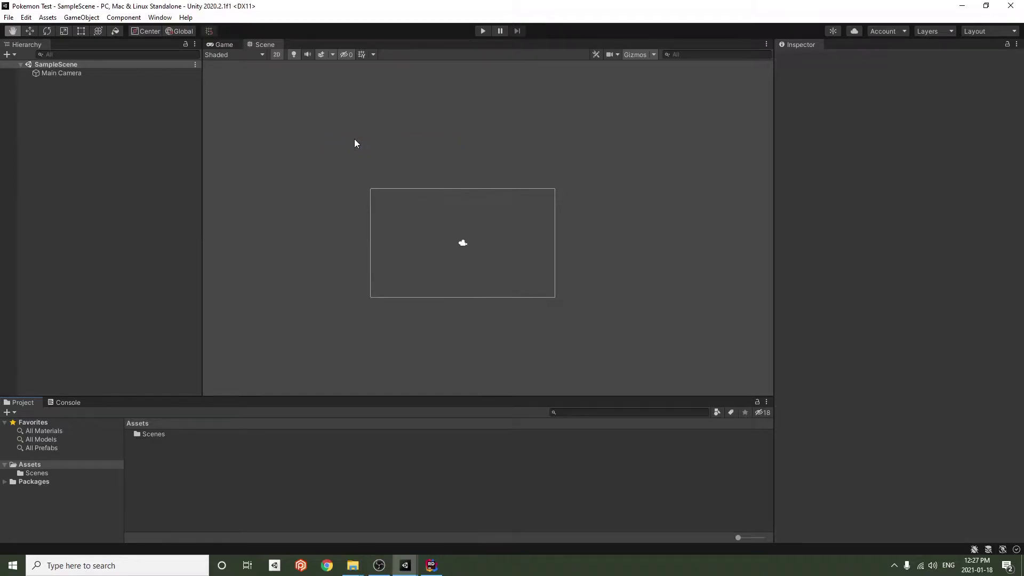
pyautogui.rightClick(168, 472)
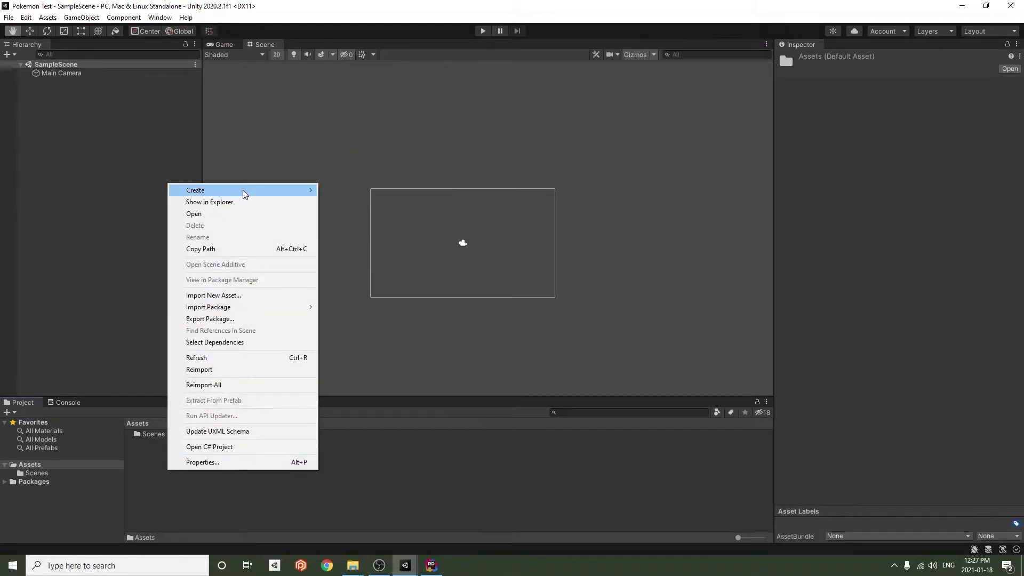
pyautogui.moveTo(245, 193)
pyautogui.click(373, 146)
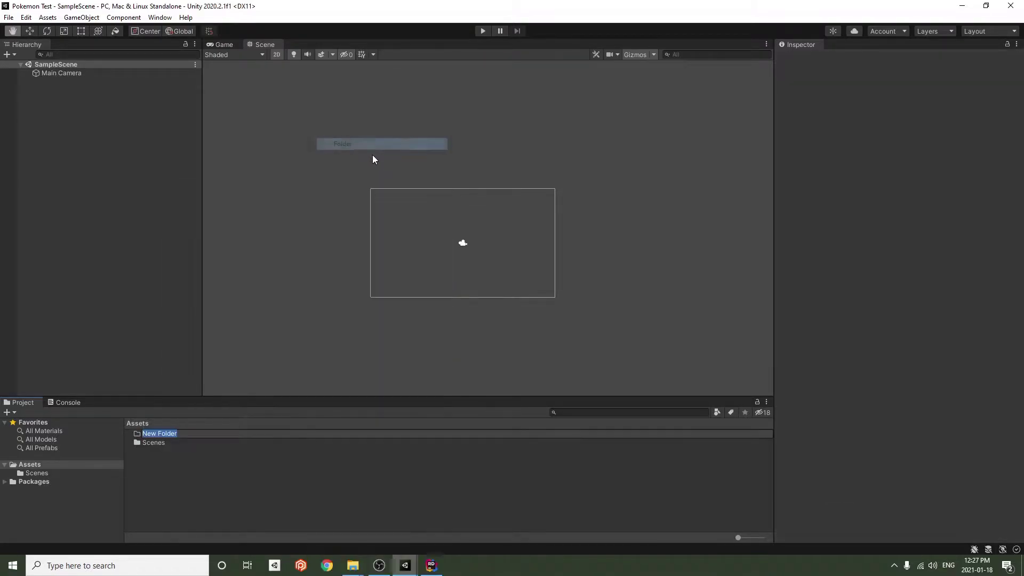
pyautogui.write('Art')
pyautogui.press('Return')
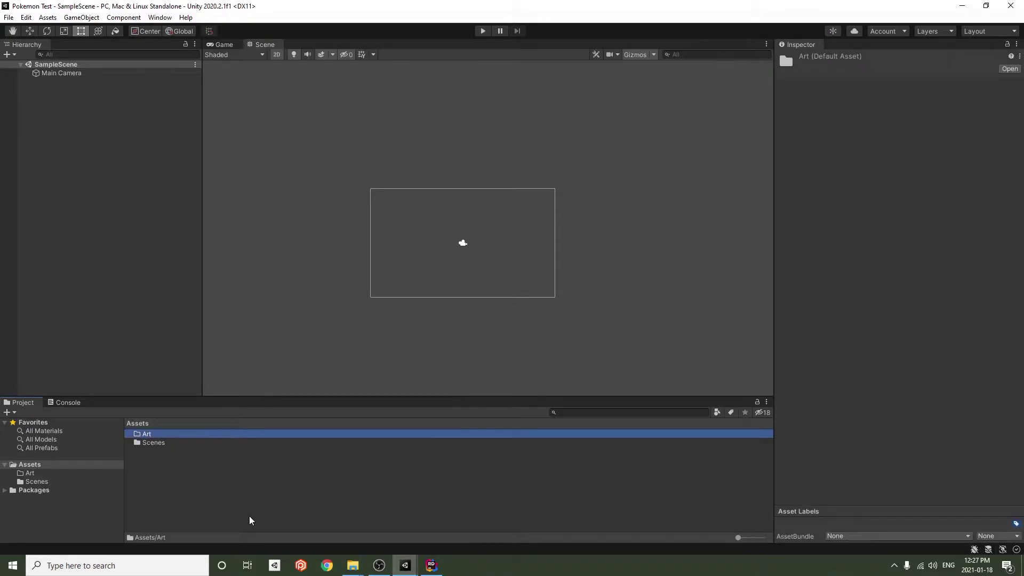
# Import character_base_16x16.png and tilemap.png from the Pokemon Tutorial folder in File Explorer into the Art folder
pyautogui.doubleClick(222, 432)
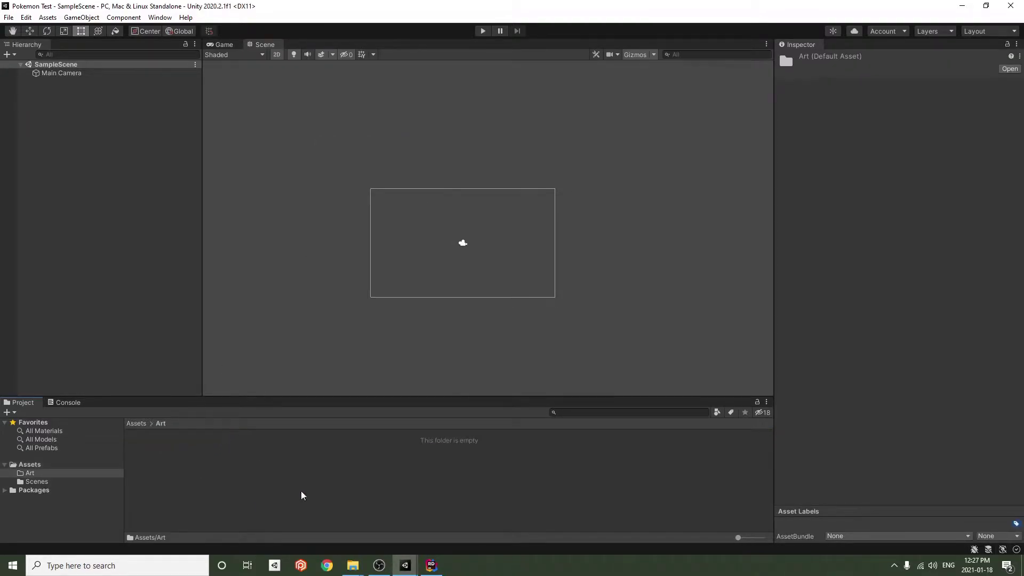
pyautogui.moveTo(352, 565)
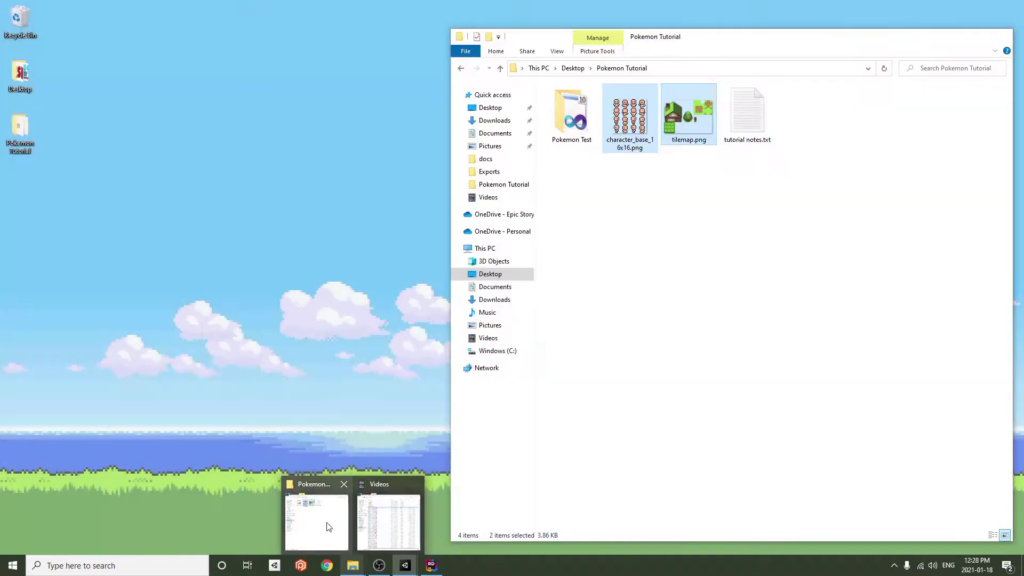
pyautogui.click(329, 527)
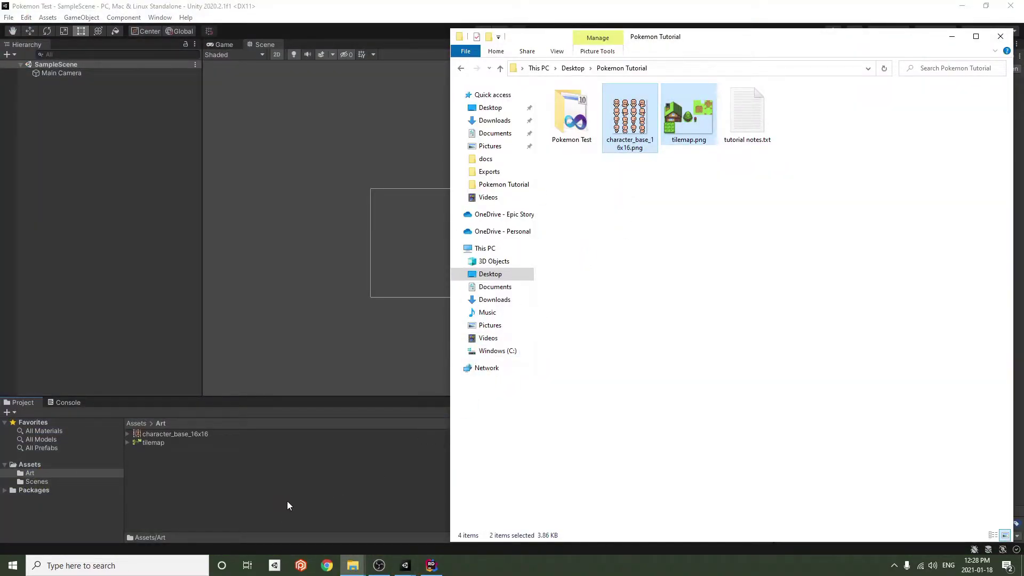
pyautogui.click(287, 501)
# Set the tilemap texture's sprite mode to Multiple, pixels per unit to 16 and mesh type to Full Rect
pyautogui.click(201, 443)
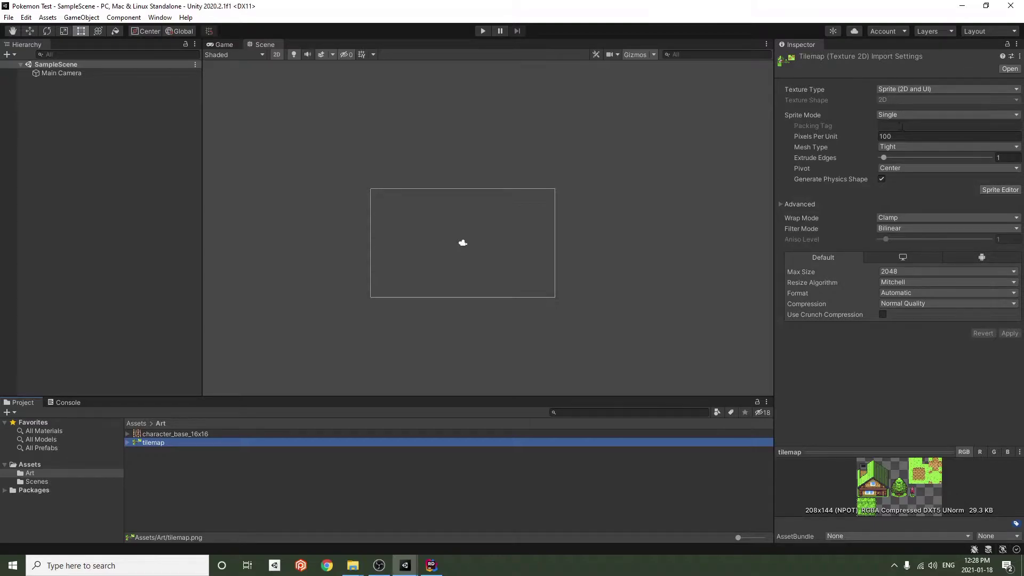
pyautogui.click(914, 115)
pyautogui.click(911, 138)
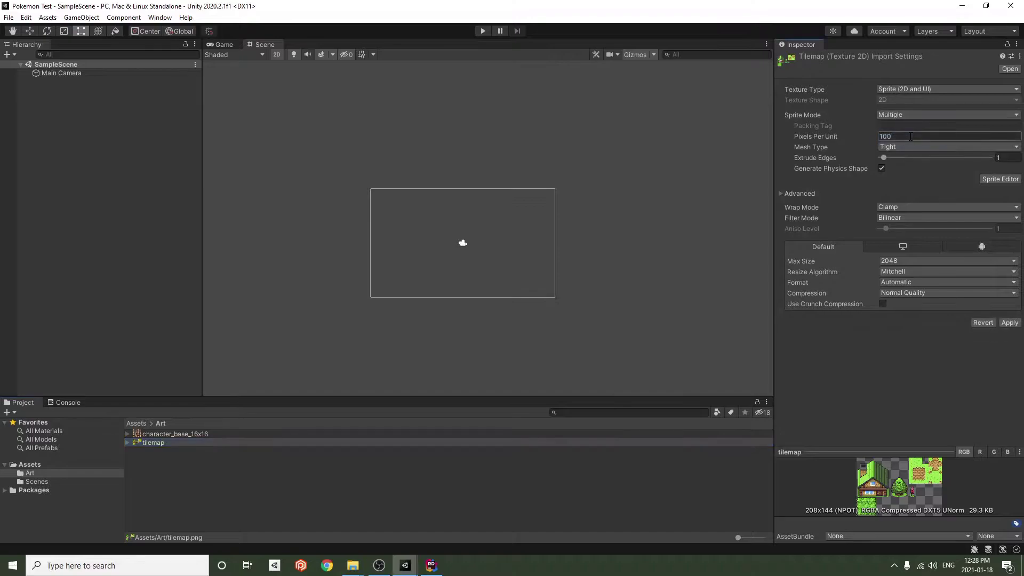
pyautogui.click(910, 137)
pyautogui.write('16')
pyautogui.click(901, 147)
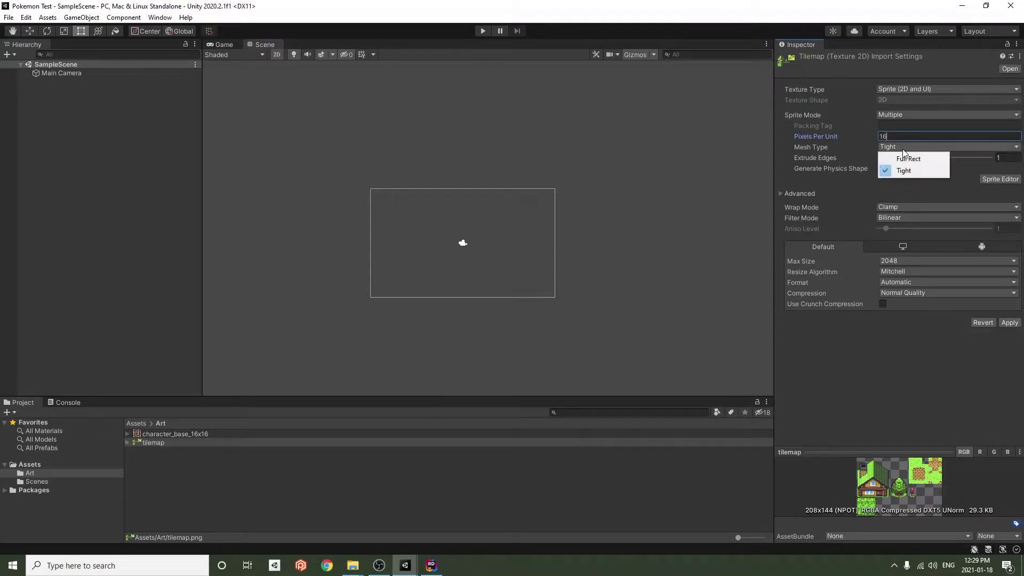
pyautogui.click(907, 158)
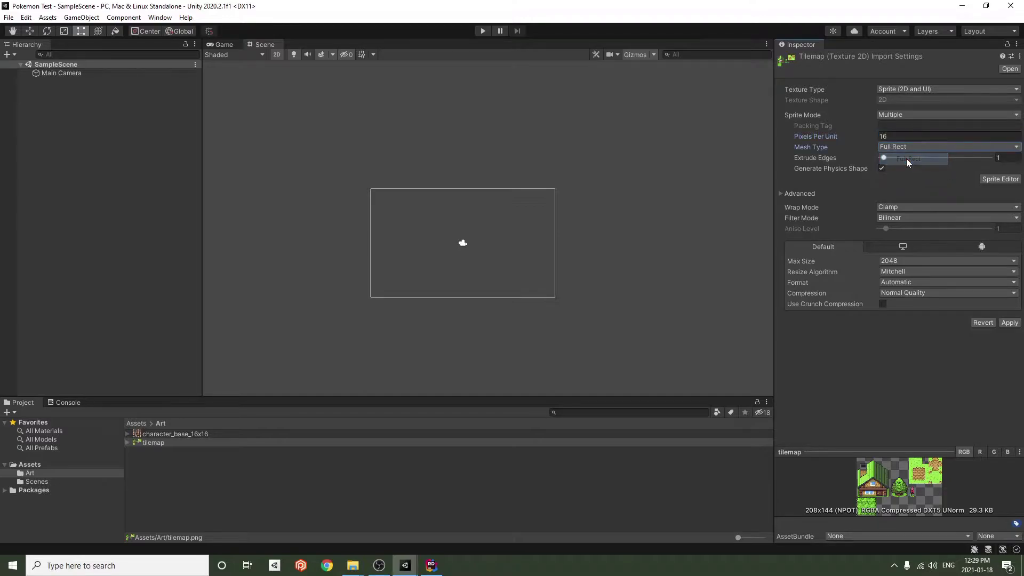
# Set the tilemap texture's filter mode to Point (no filter) and compression to None, and apply the import settings
pyautogui.click(913, 207)
pyautogui.click(869, 425)
pyautogui.click(880, 218)
pyautogui.click(933, 229)
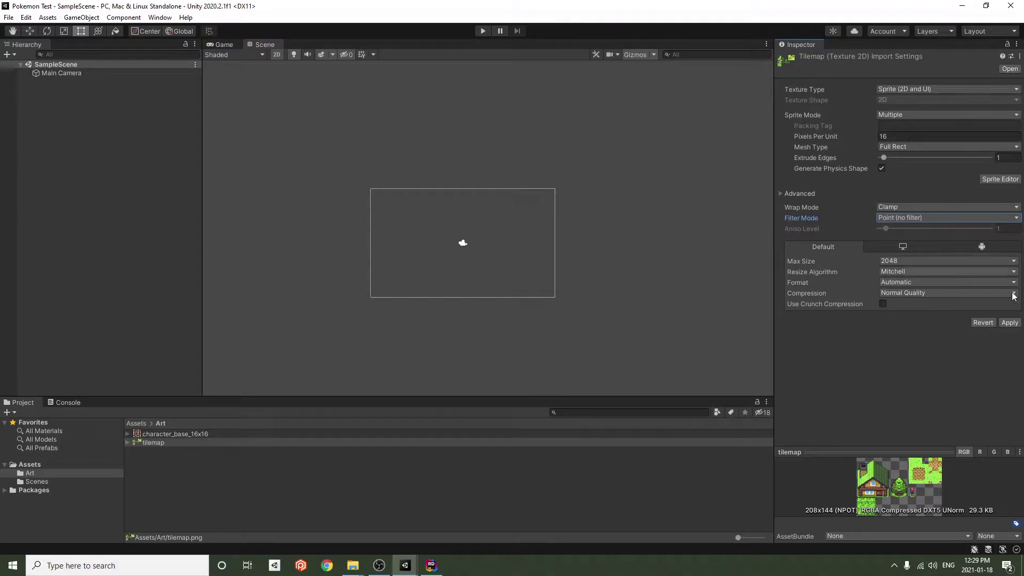
pyautogui.click(967, 298)
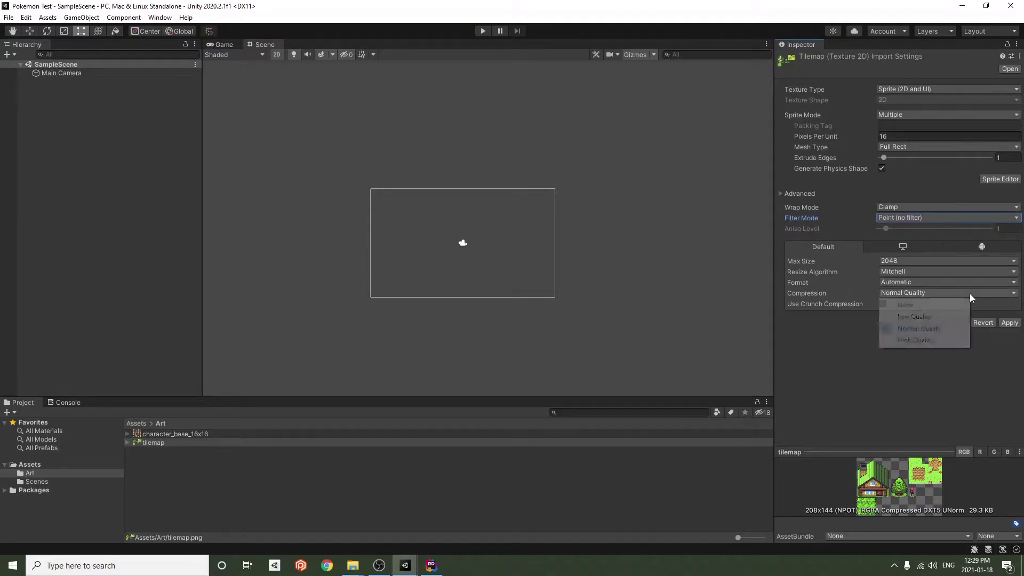
pyautogui.click(939, 303)
pyautogui.click(1009, 312)
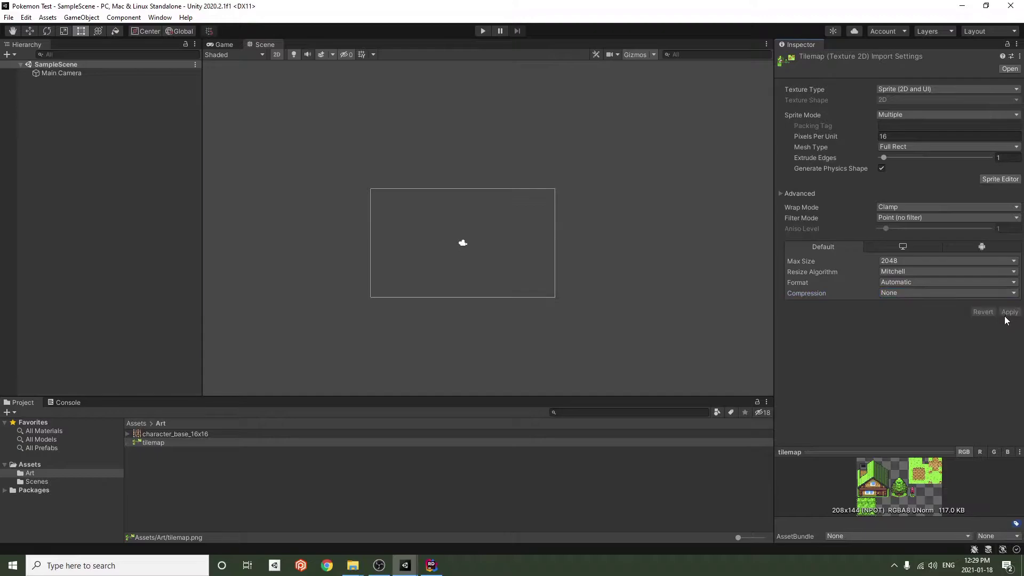
# Slice the tilemap texture in the Sprite Editor with Grid By Cell Size at 16 x 16 pixels and save the slices
pyautogui.click(987, 179)
pyautogui.click(310, 91)
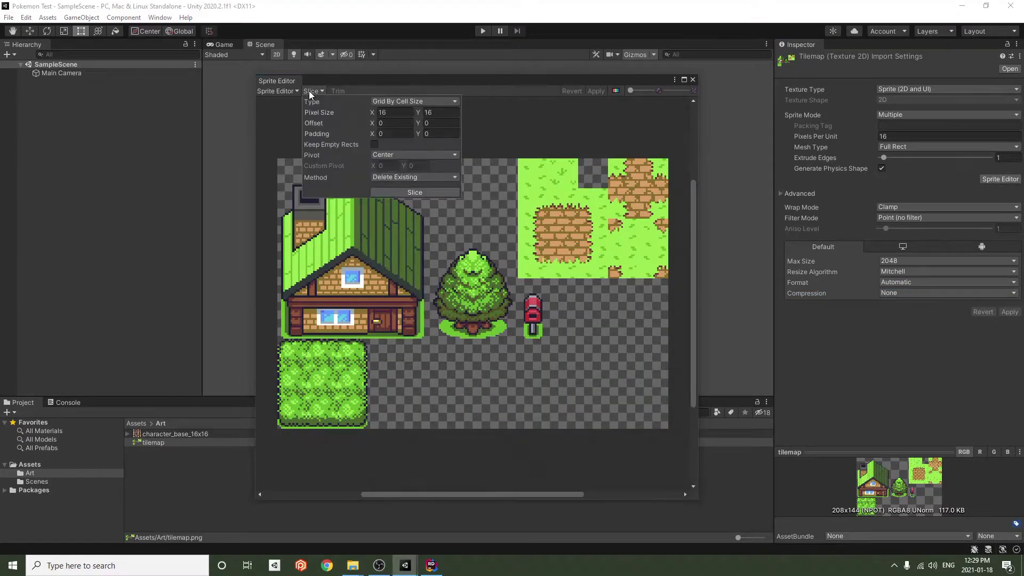
pyautogui.click(414, 101)
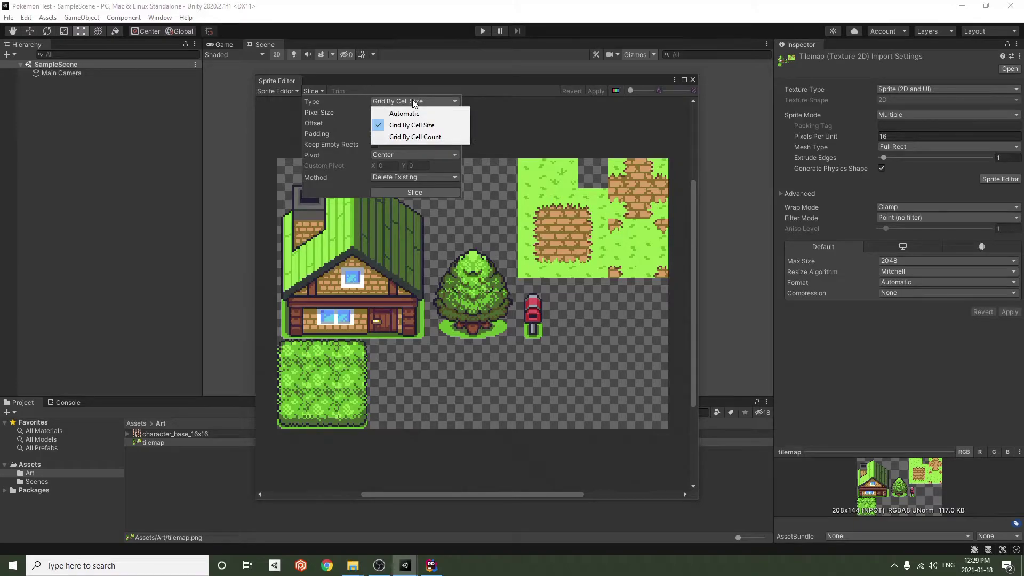
pyautogui.click(411, 125)
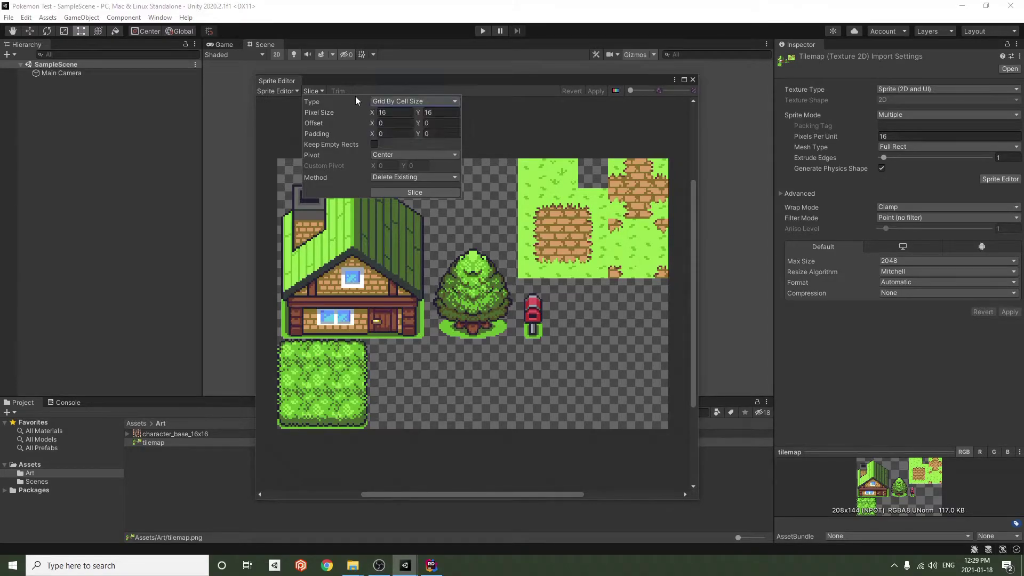
pyautogui.click(439, 193)
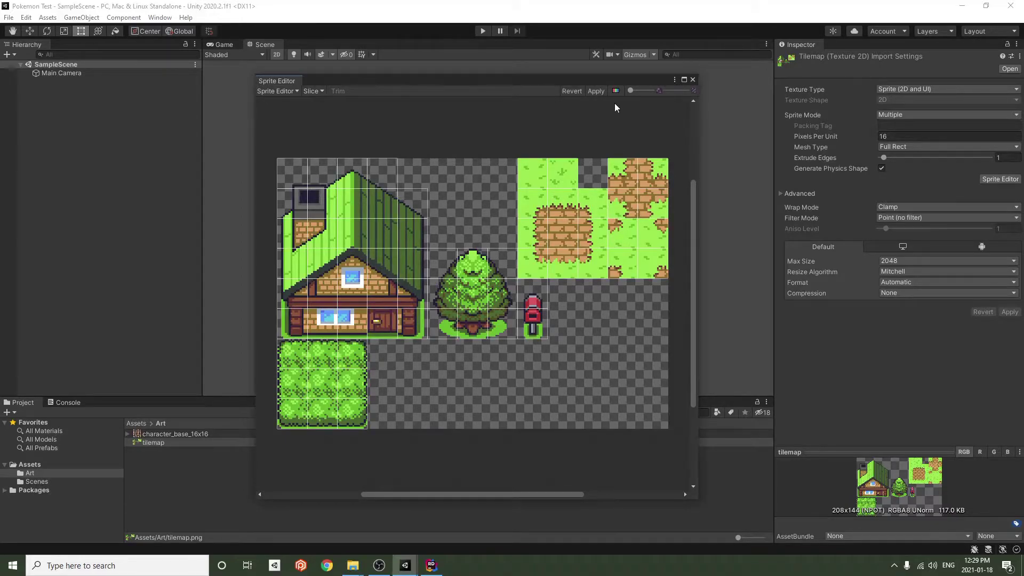
pyautogui.click(693, 80)
pyautogui.click(540, 304)
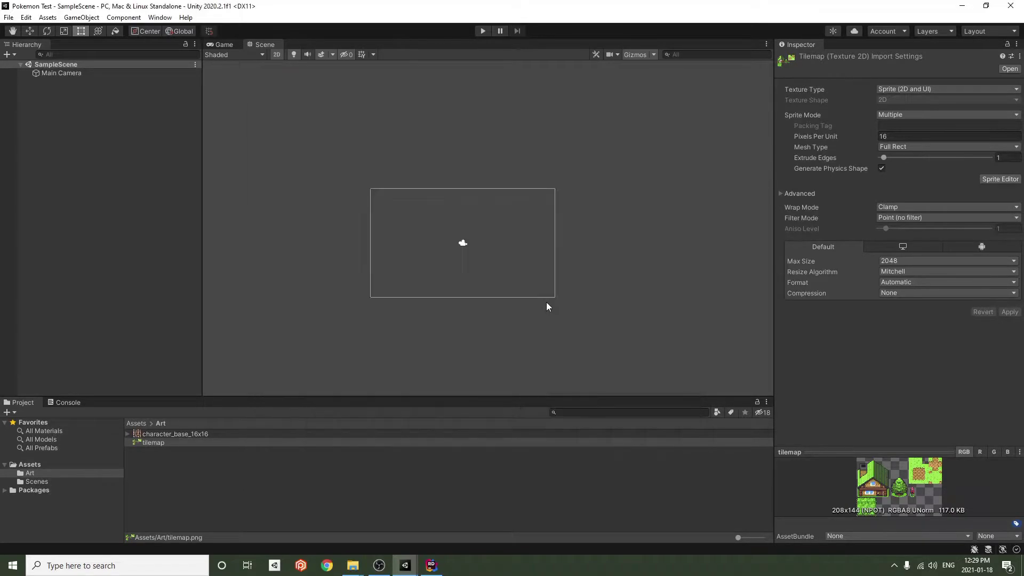
# Set the character_base_16x16 texture's sprite mode to Multiple, pixels per unit to 16 and mesh type to Full Rect
pyautogui.click(188, 435)
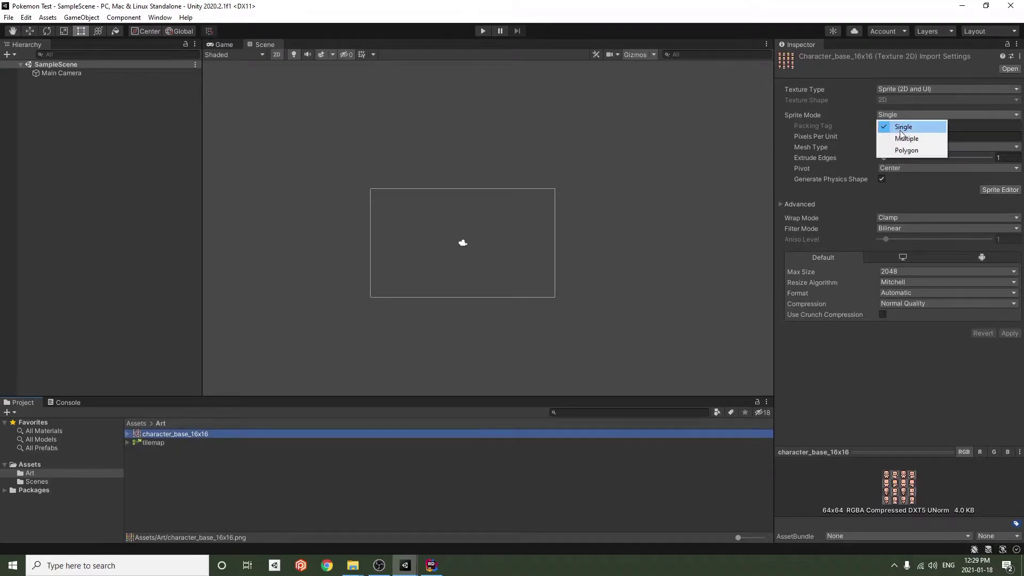
pyautogui.click(905, 138)
pyautogui.click(900, 134)
pyautogui.write('16')
pyautogui.click(901, 146)
pyautogui.click(904, 156)
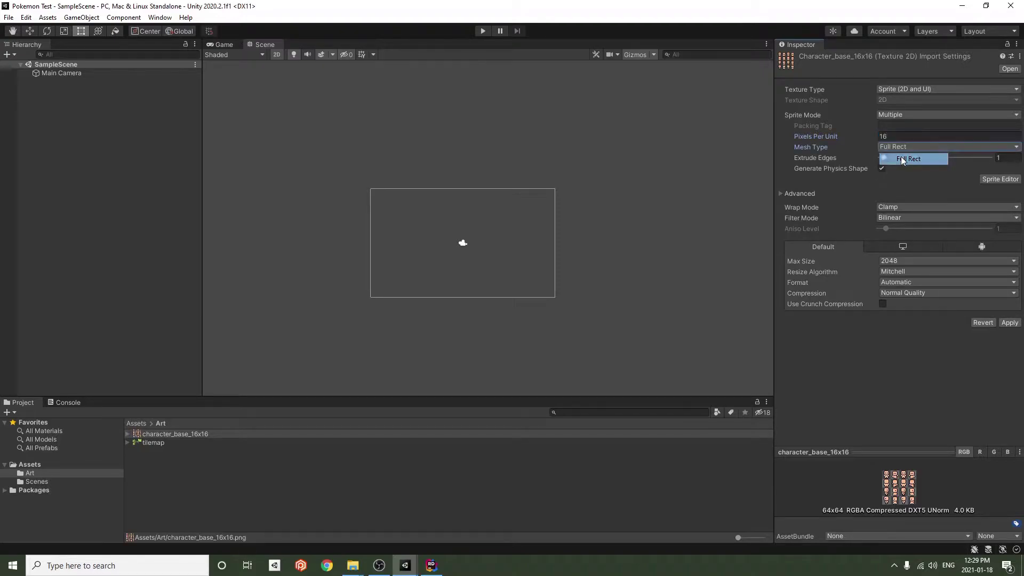
# Set the character_base_16x16 texture's filter mode to Point (no filter) and compression to None
pyautogui.click(907, 209)
pyautogui.click(917, 230)
pyautogui.click(892, 218)
pyautogui.click(897, 228)
pyautogui.click(901, 293)
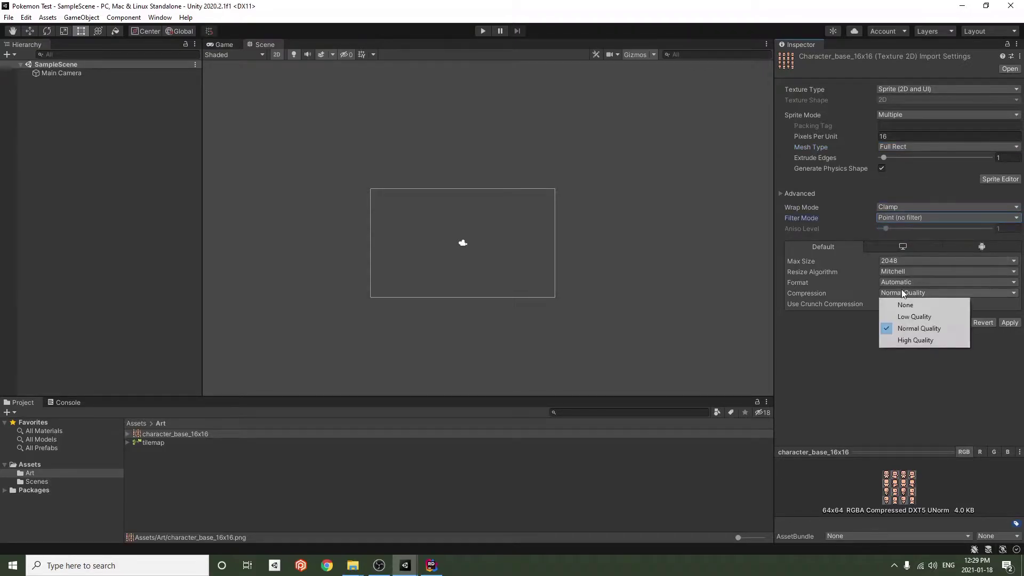
pyautogui.click(900, 304)
# Apply the character_base_16x16 import settings, and slice the sheet by 16 x 16 pixel cells in the Sprite Editor, saving the slices
pyautogui.click(1010, 181)
pyautogui.click(542, 303)
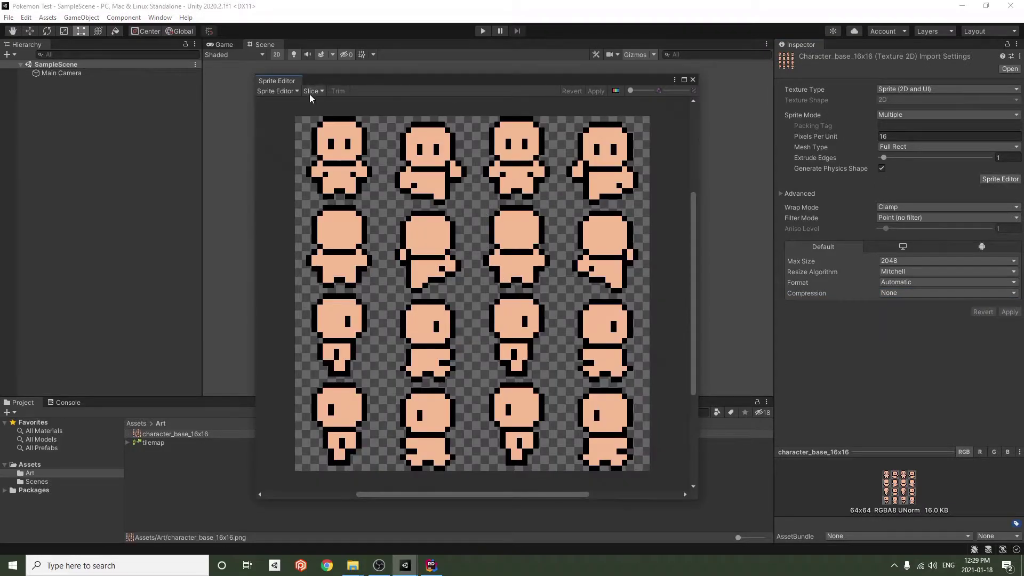
pyautogui.click(312, 91)
pyautogui.click(429, 193)
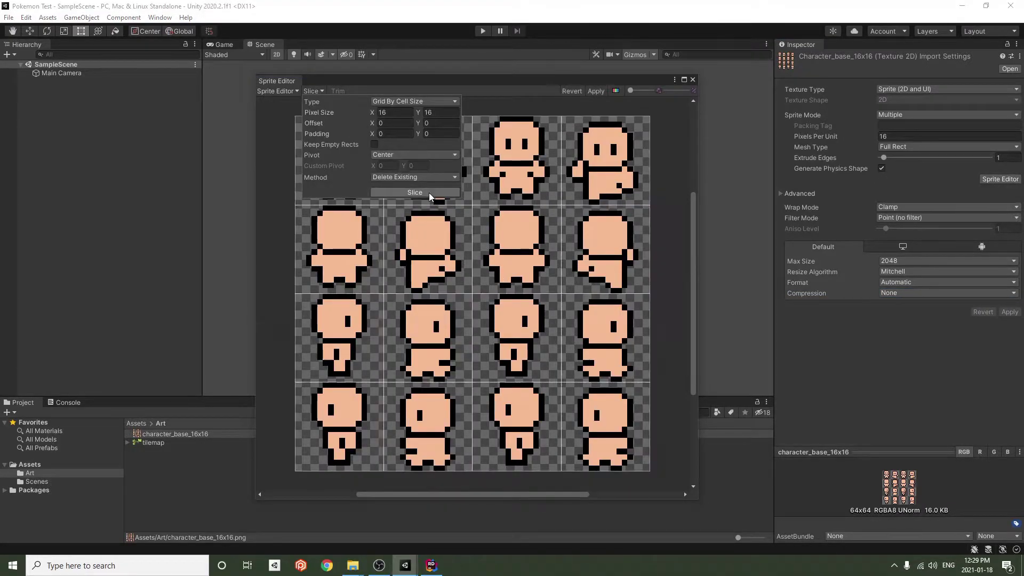
pyautogui.click(678, 142)
pyautogui.click(692, 80)
pyautogui.click(542, 304)
pyautogui.click(165, 456)
pyautogui.click(169, 434)
pyautogui.click(178, 500)
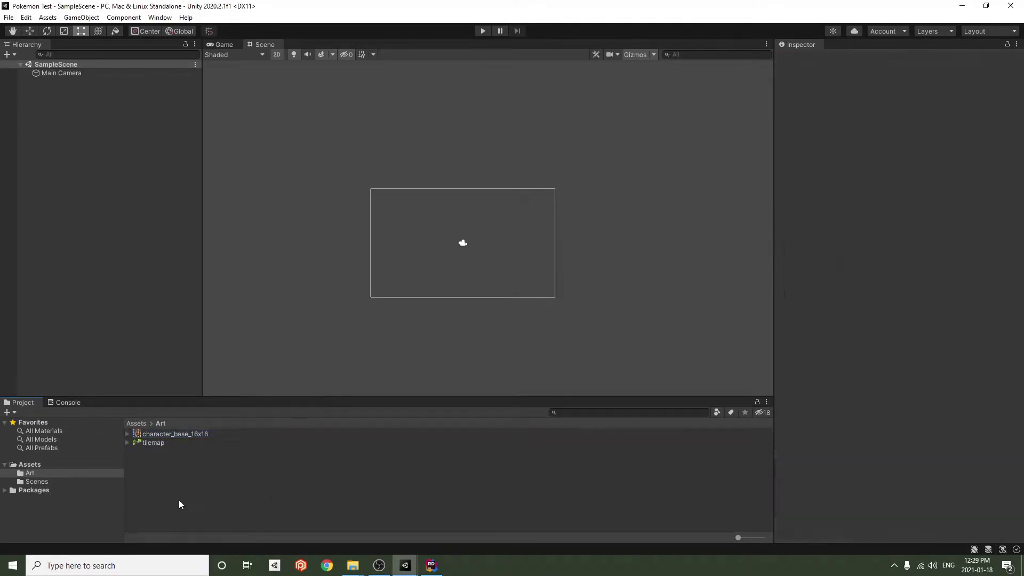
# Create a rectangular 2D Tilemap in SampleScene and select the Tilemap object under its Grid
pyautogui.rightClick(97, 228)
pyautogui.moveTo(159, 372)
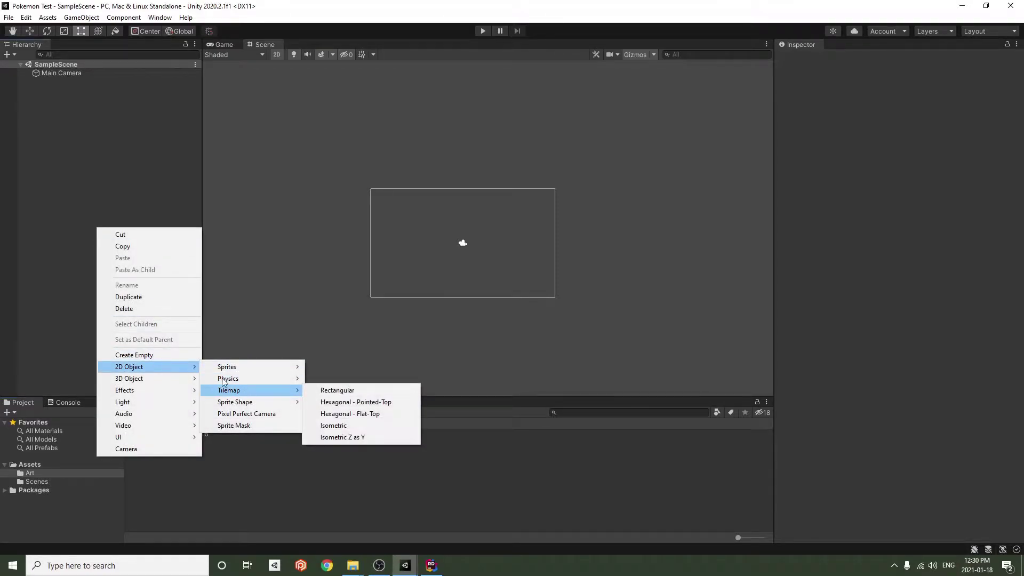
pyautogui.click(58, 117)
pyautogui.rightClick(90, 150)
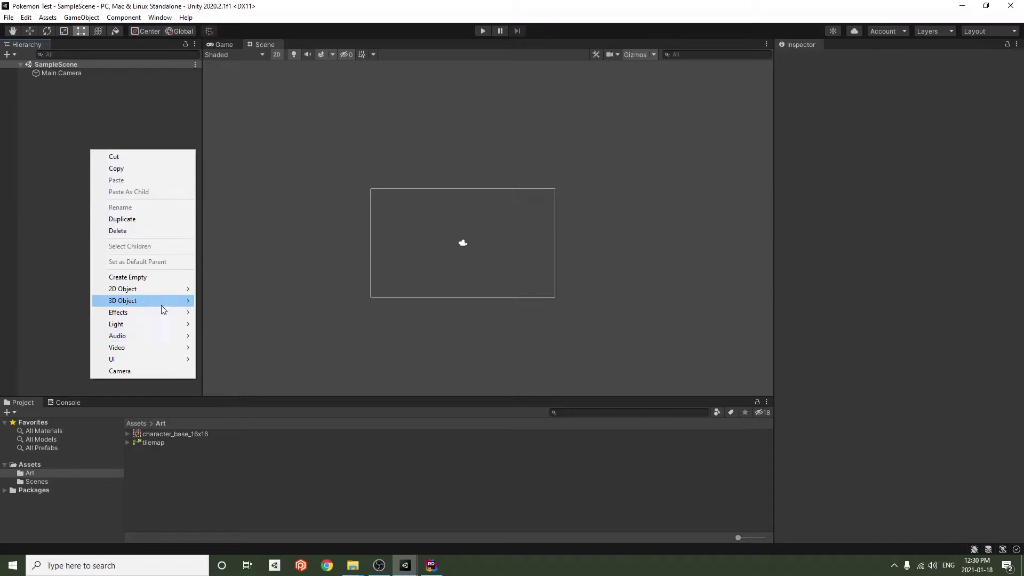
pyautogui.moveTo(168, 289)
pyautogui.moveTo(248, 312)
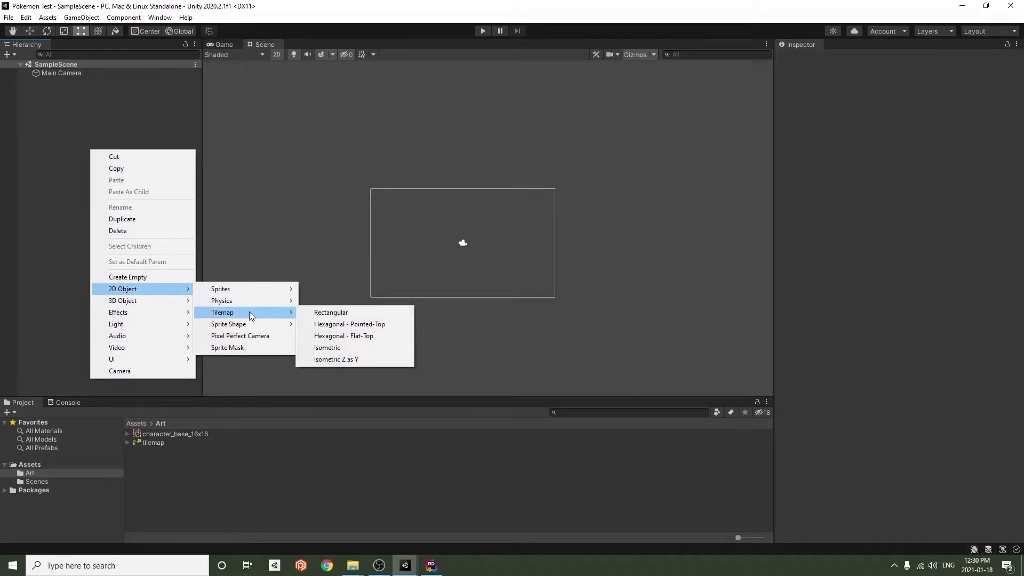
pyautogui.click(300, 312)
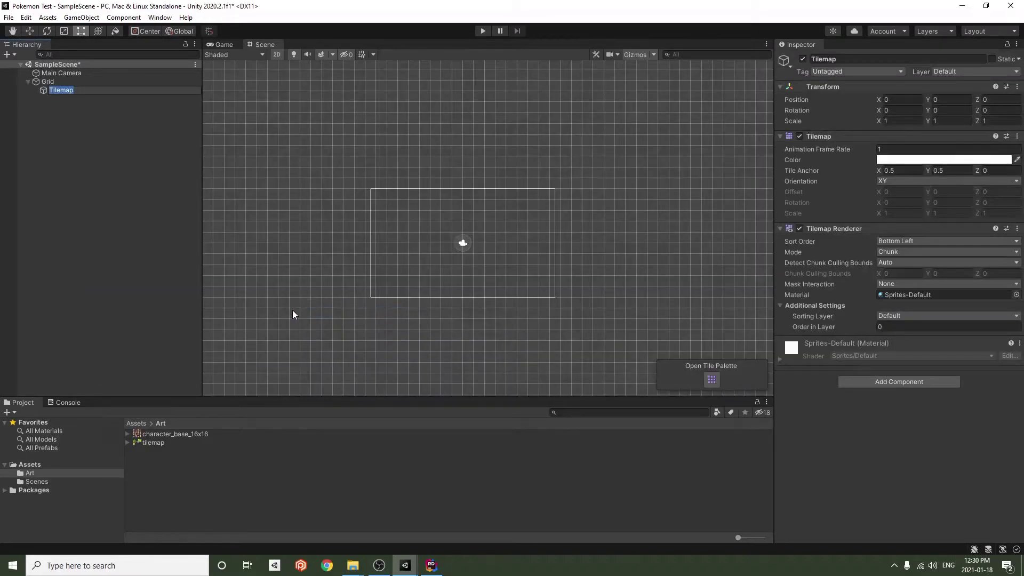
pyautogui.click(86, 106)
pyautogui.click(45, 91)
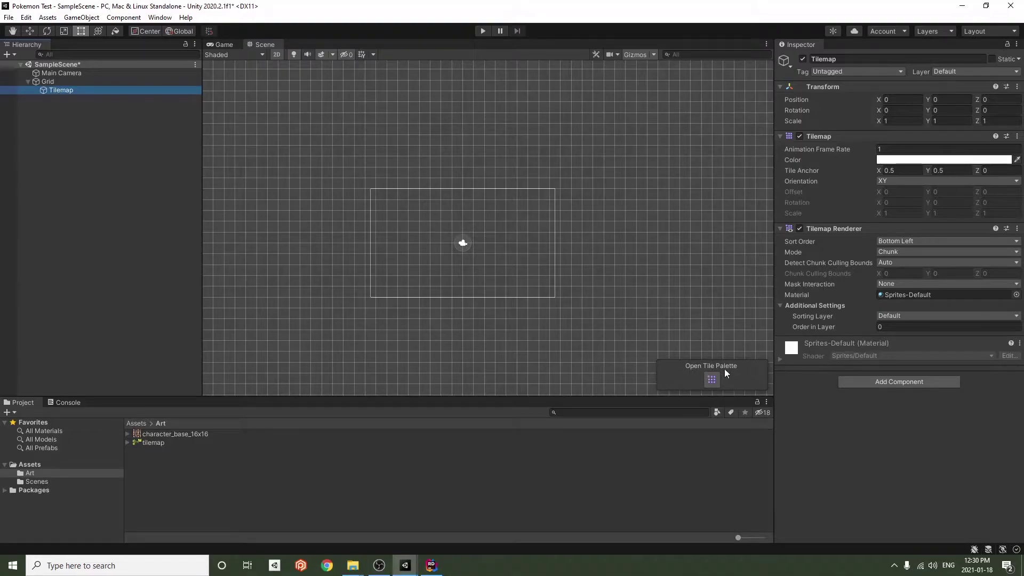
# Open the Tile Palette for the Tilemap and create a new rectangle-grid palette named StartingTown with automatic cell size
pyautogui.click(712, 381)
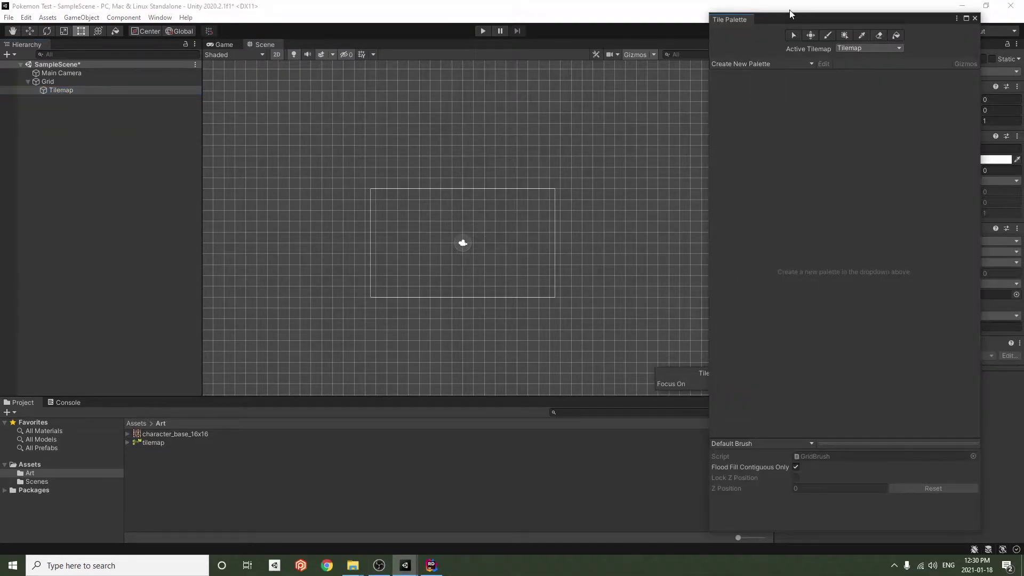
pyautogui.moveTo(798, 21); pyautogui.dragTo(663, 28)
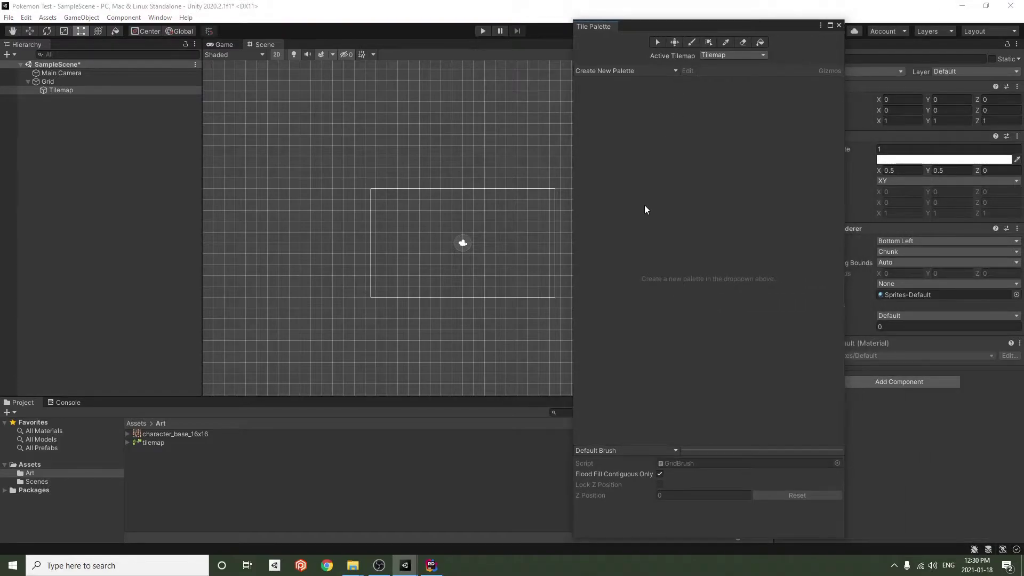
pyautogui.click(619, 72)
pyautogui.click(673, 94)
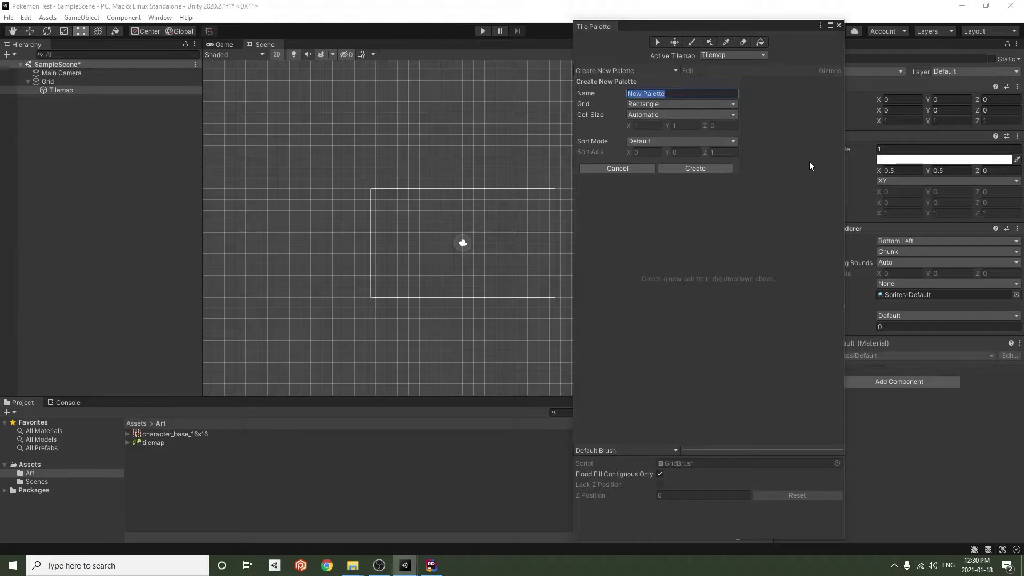
pyautogui.write('St')
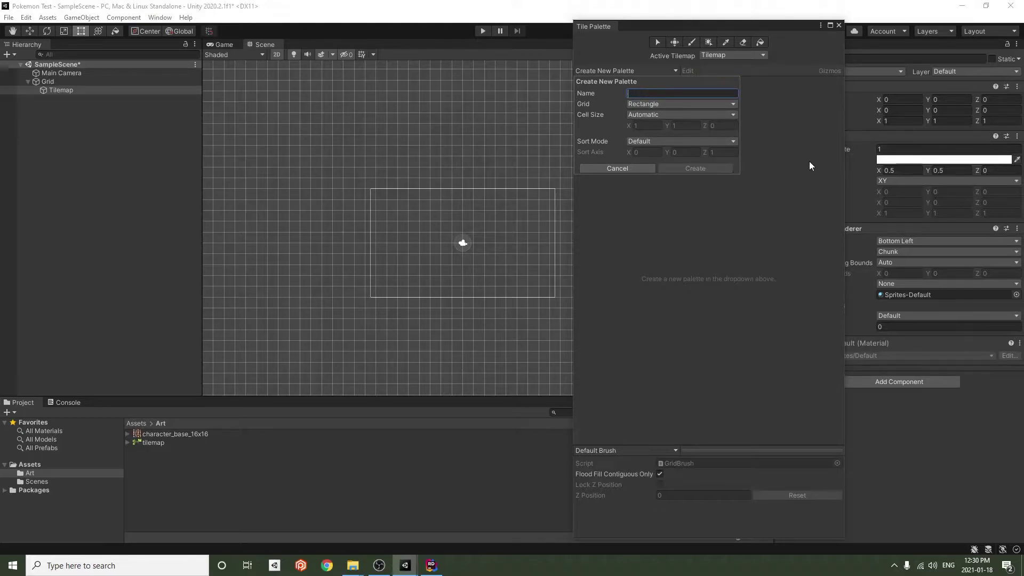
pyautogui.write('artingTown')
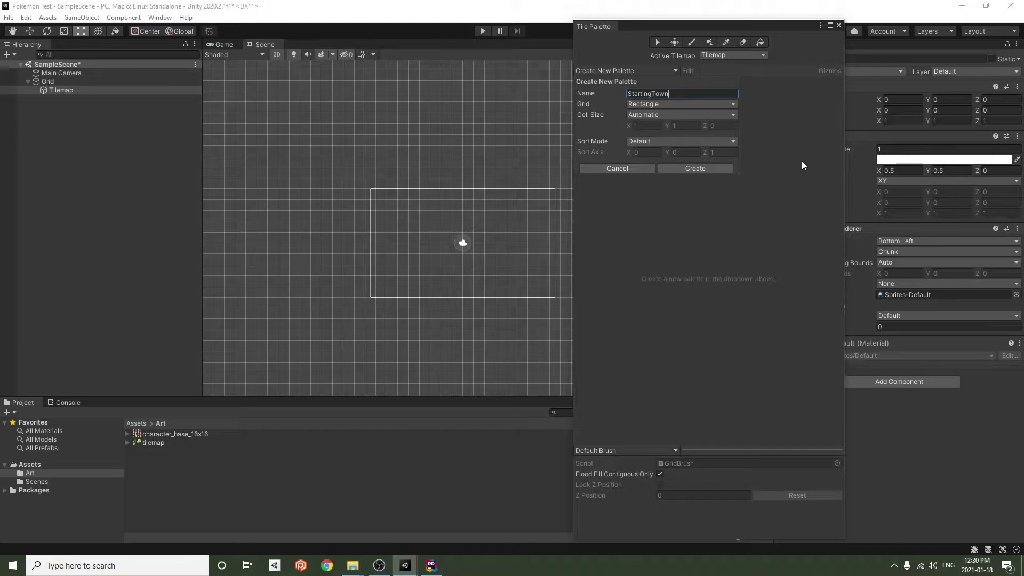
pyautogui.click(696, 170)
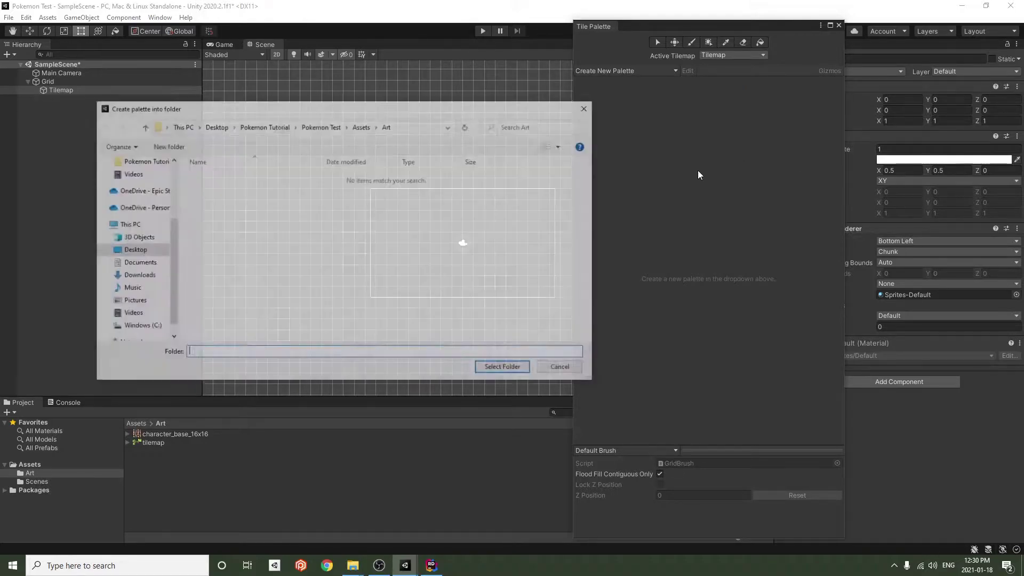
# Make a new Palettes folder inside Assets and store the StartingTown palette in it
pyautogui.click(361, 126)
pyautogui.rightClick(253, 237)
pyautogui.moveTo(299, 398)
pyautogui.click(405, 398)
pyautogui.write('P')
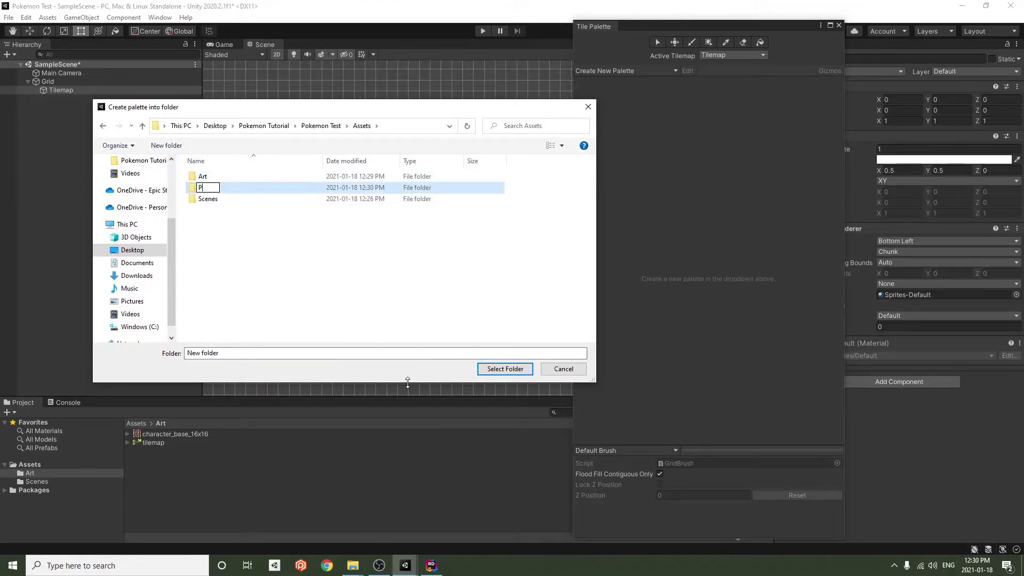
pyautogui.write('alettes')
pyautogui.press('Return')
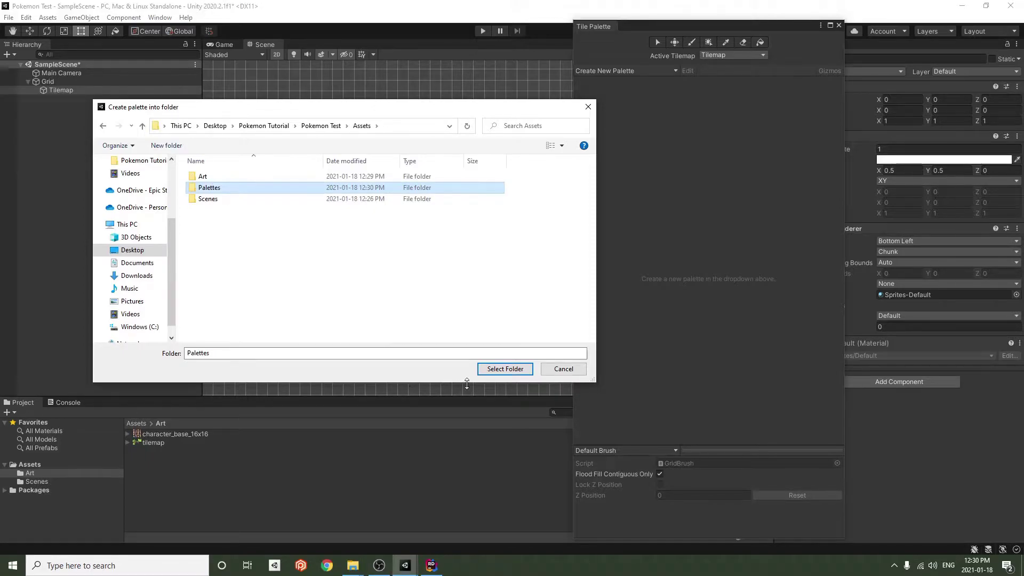
pyautogui.click(498, 372)
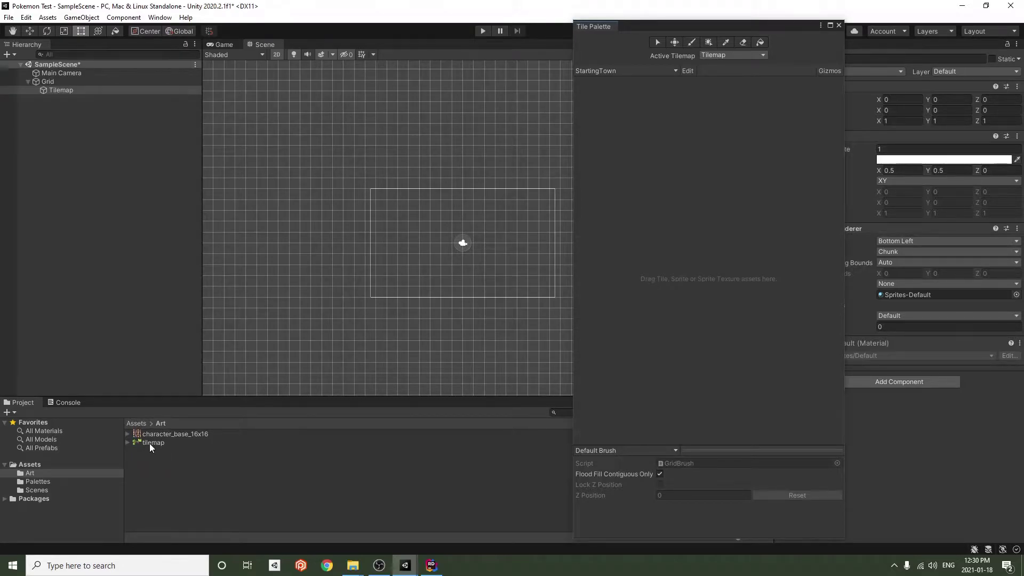
# Add the sliced tilemap texture to the StartingTown palette, generating its tiles into a new Tiles folder inside Assets
pyautogui.moveTo(148, 443); pyautogui.dragTo(664, 230)
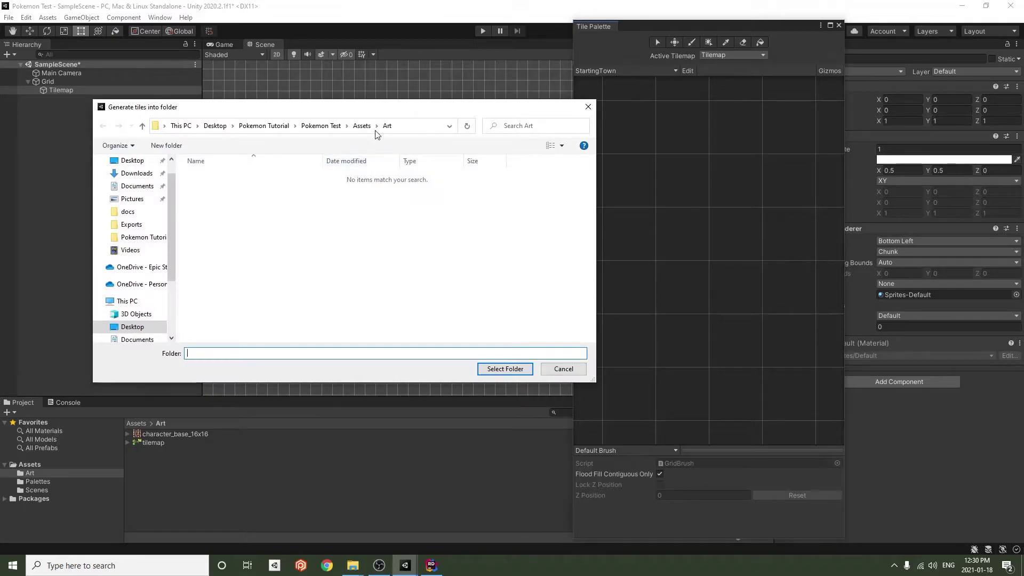
pyautogui.click(361, 126)
pyautogui.rightClick(246, 258)
pyautogui.moveTo(333, 421)
pyautogui.click(396, 420)
pyautogui.write('Tiles4')
pyautogui.press('BackSpace')
pyautogui.press('Return')
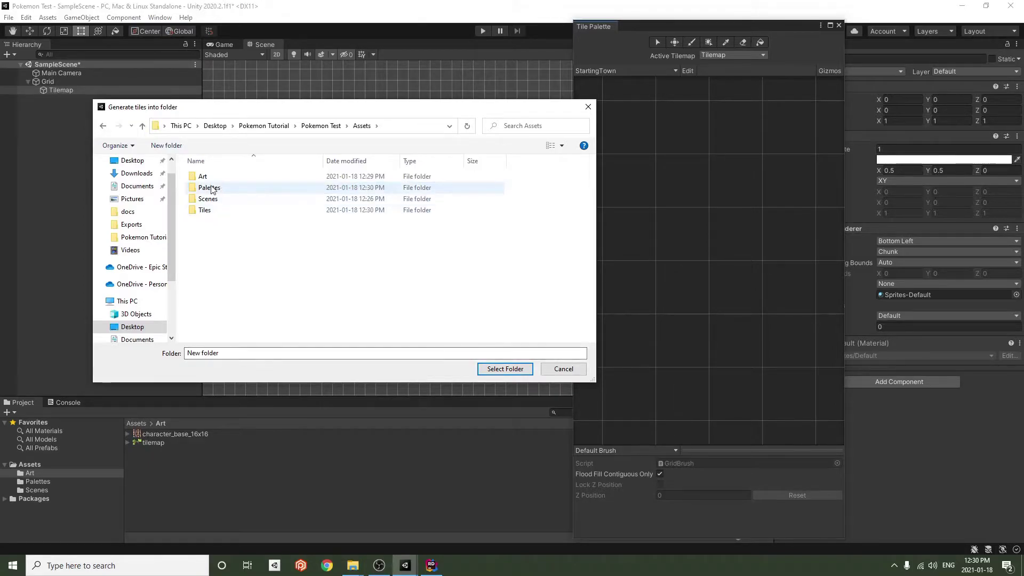
pyautogui.doubleClick(203, 209)
pyautogui.click(502, 368)
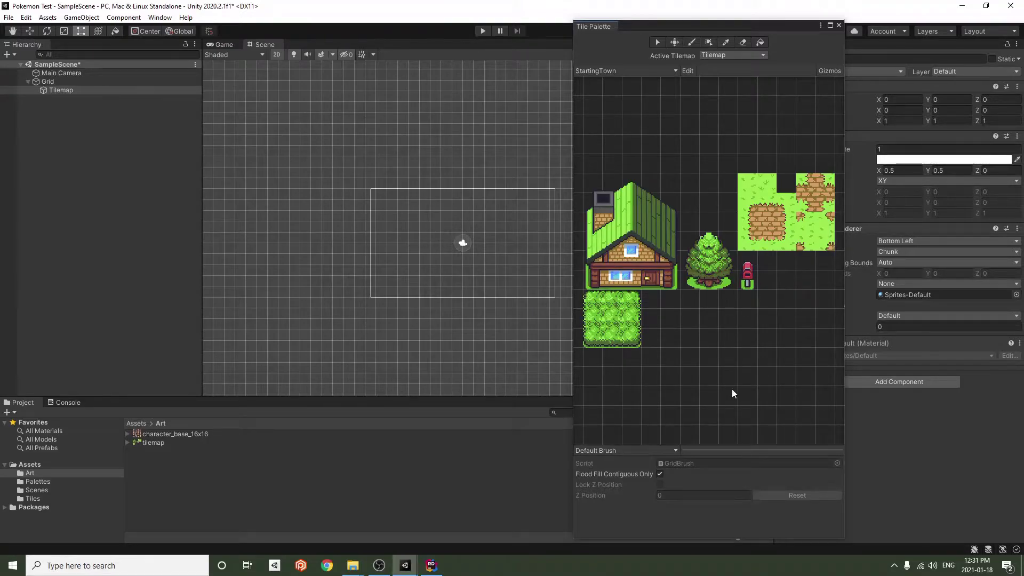
# Browse the tile assets in the Tiles folder and inspect the tilemap_60 tile
pyautogui.click(133, 424)
pyautogui.doubleClick(150, 459)
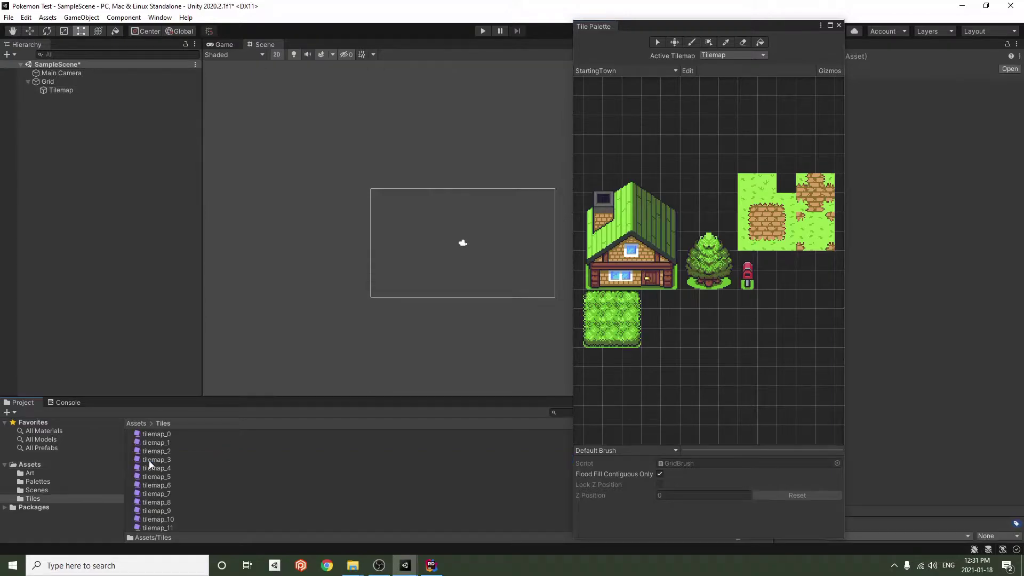
pyautogui.scroll(-15, 155, 474)
pyautogui.click(176, 468)
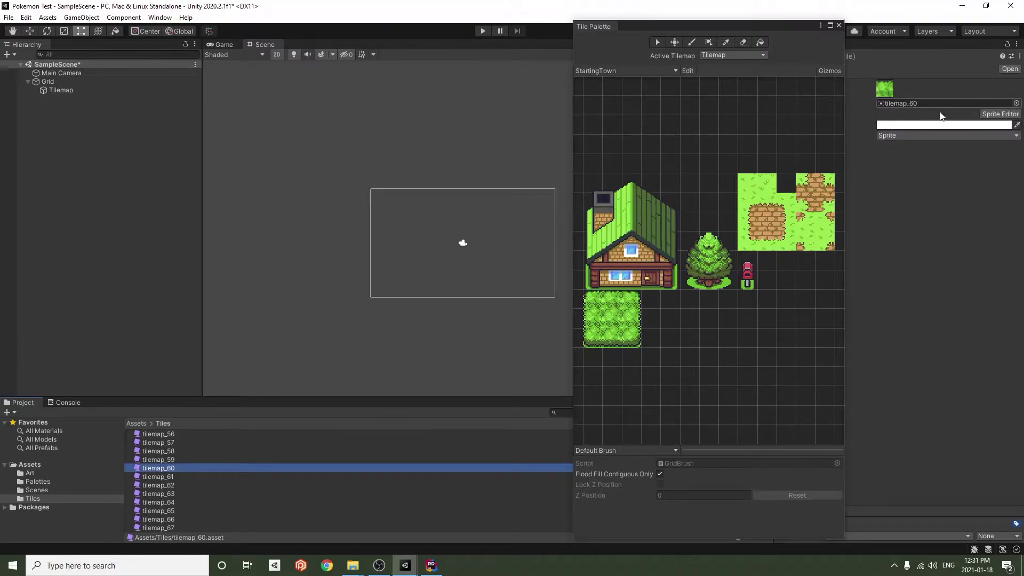
pyautogui.scroll(15, 191, 455)
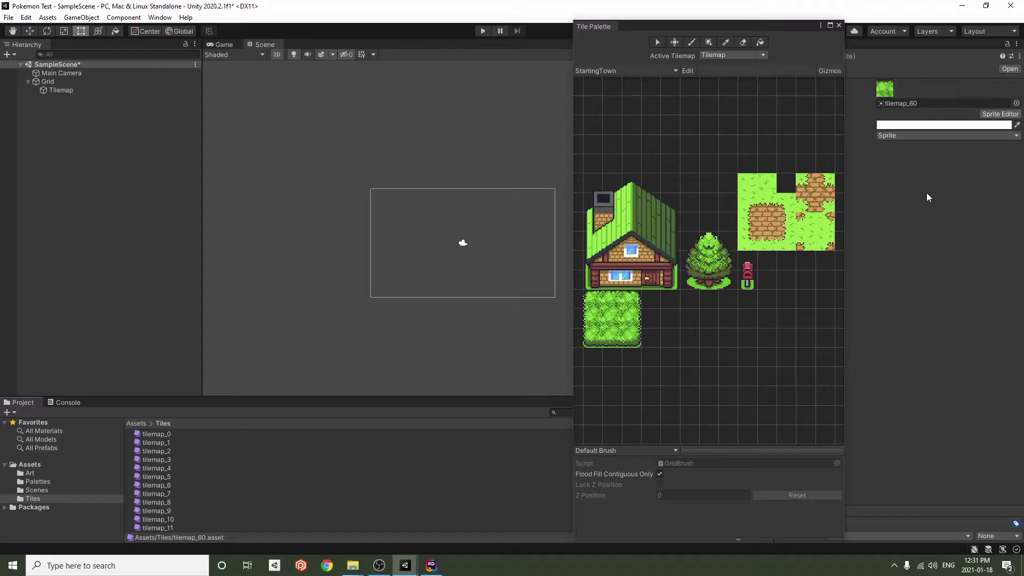
# Paint plain grass tiles freehand on the Tilemap, and box-fill a large rectangle of the same grass around the camera frame
pyautogui.moveTo(753, 27); pyautogui.dragTo(897, 23)
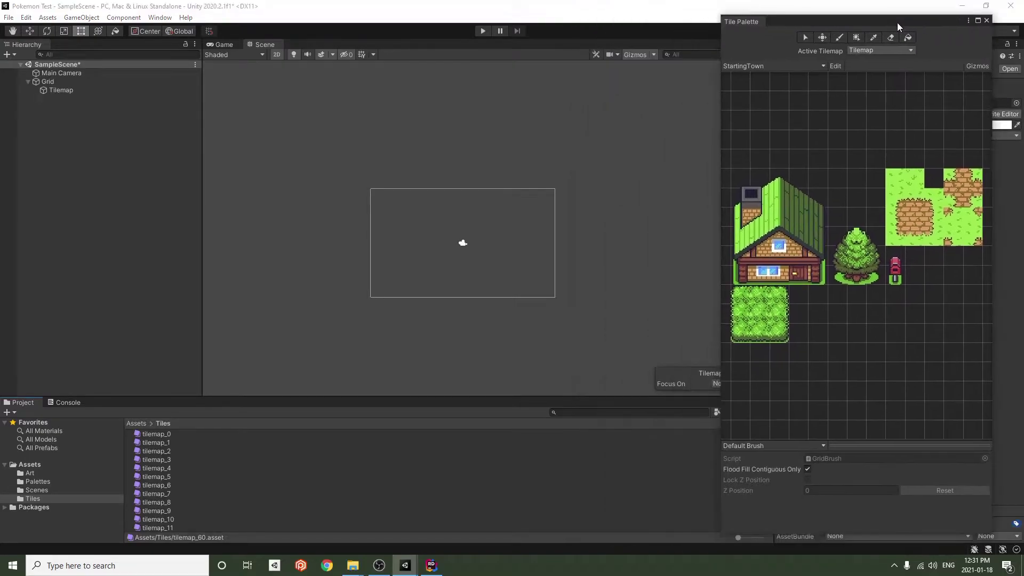
pyautogui.click(61, 90)
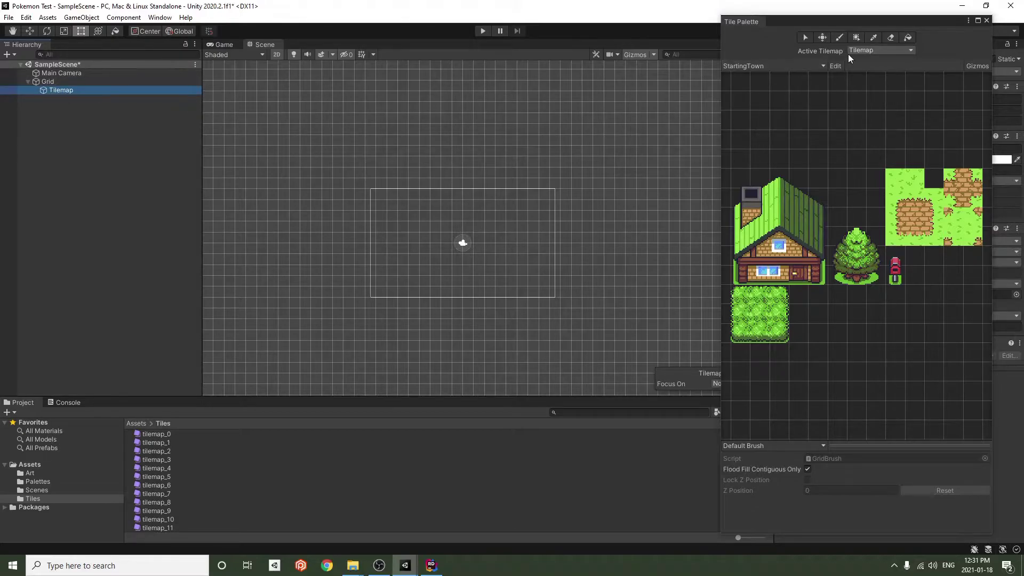
pyautogui.click(838, 38)
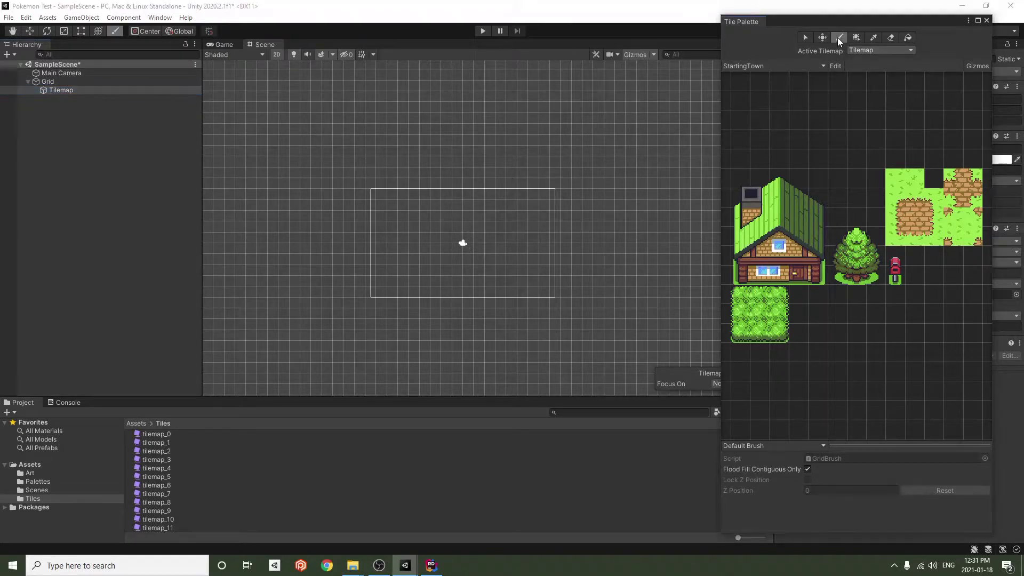
pyautogui.click(898, 183)
pyautogui.moveTo(336, 244)
pyautogui.mouseDown()
pyautogui.moveTo(587, 299)
pyautogui.moveTo(587, 231)
pyautogui.moveTo(569, 315)
pyautogui.moveTo(405, 213)
pyautogui.moveTo(512, 235)
pyautogui.mouseUp()
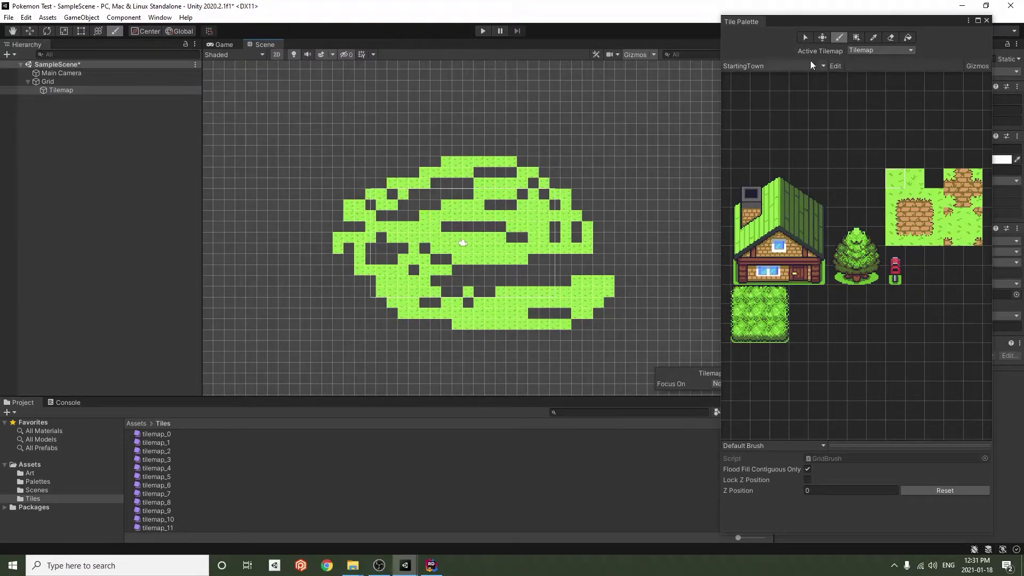
pyautogui.click(856, 37)
pyautogui.moveTo(309, 133); pyautogui.dragTo(642, 347)
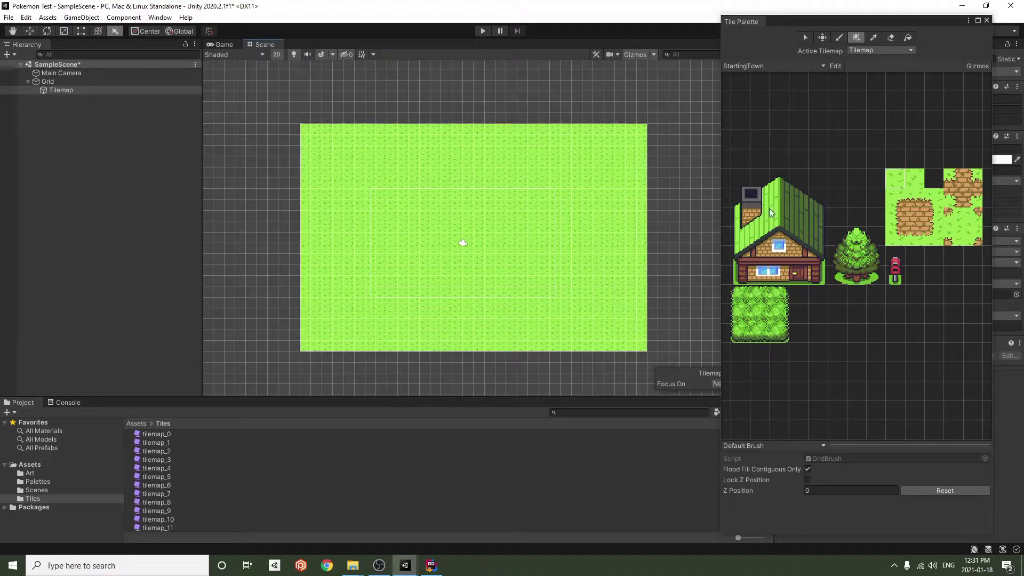
# Erase some grass tiles near the map's upper-right corner and flood-fill the gap with grass
pyautogui.click(891, 38)
pyautogui.moveTo(591, 146); pyautogui.dragTo(634, 133)
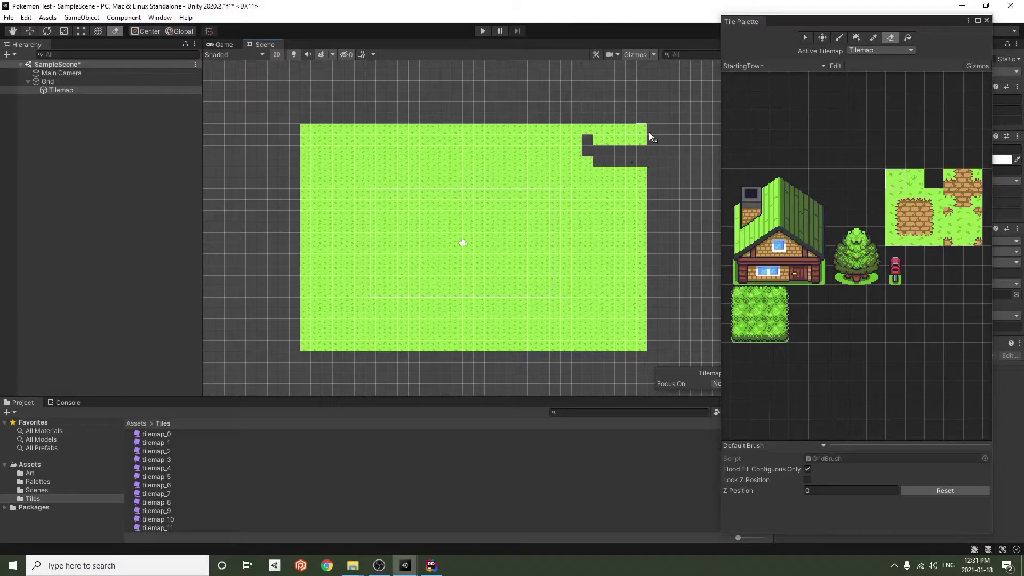
pyautogui.click(907, 38)
pyautogui.click(629, 159)
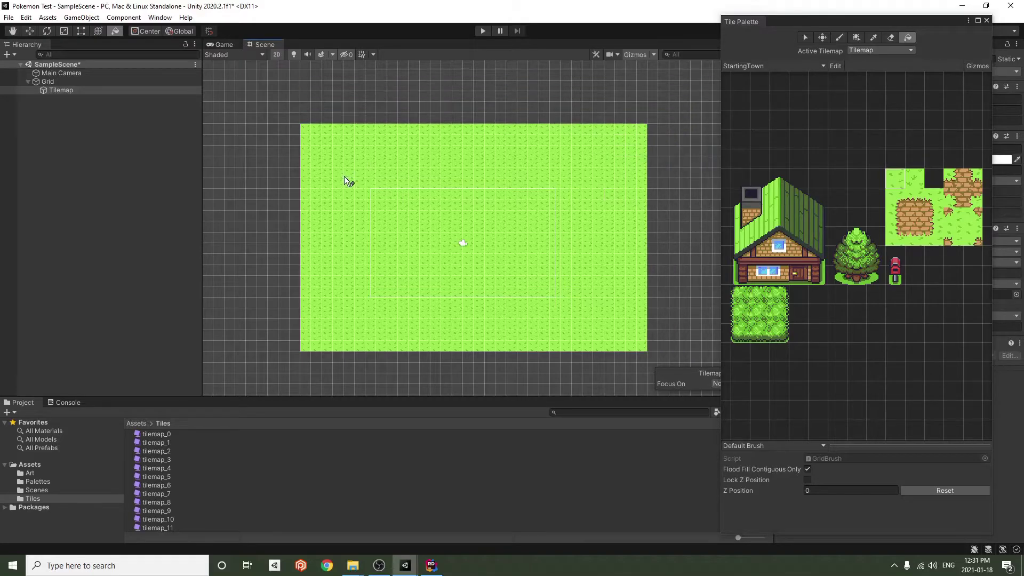
# Extend the grass area by flood-filling from empty cells beyond its upper-left and lower-right corners
pyautogui.click(256, 101)
pyautogui.click(684, 367)
pyautogui.scroll(-2, 459, 256)
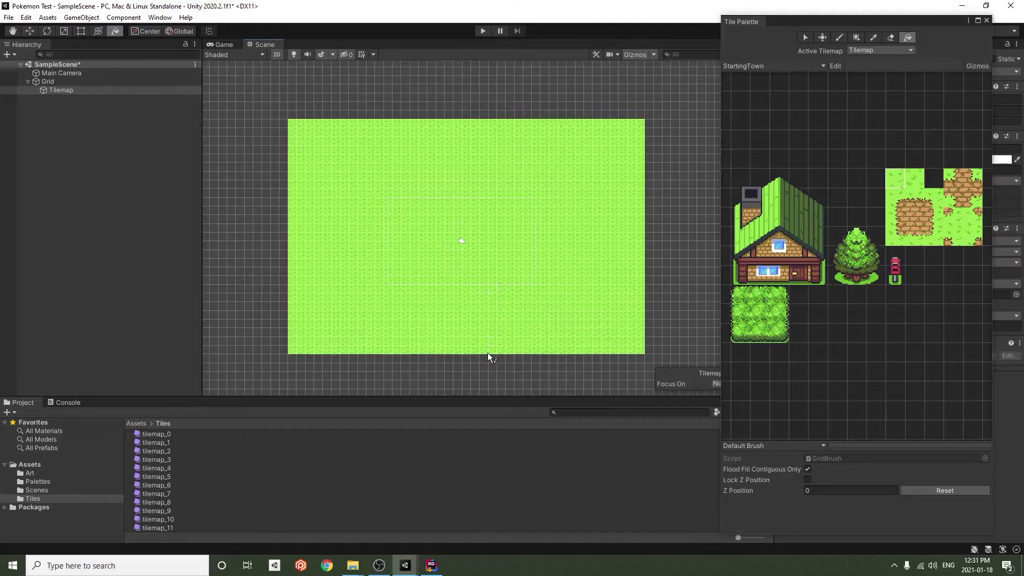
pyautogui.scroll(2, 483, 255)
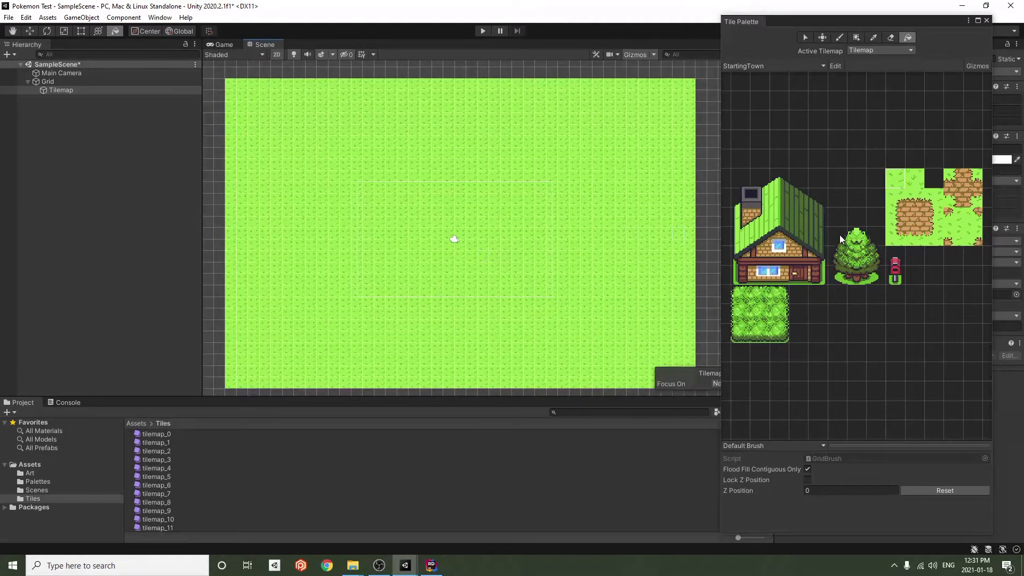
# Pick the whole tree from the palette and stamp two trees with the brush on the right part of the map
pyautogui.click(872, 280)
pyautogui.press('g')
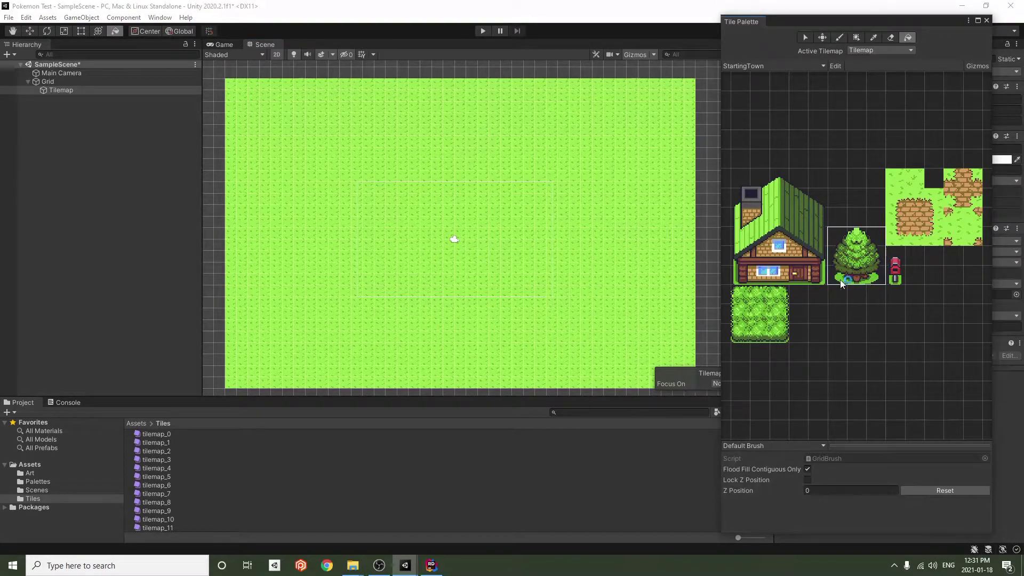
pyautogui.press('b')
pyautogui.click(624, 163)
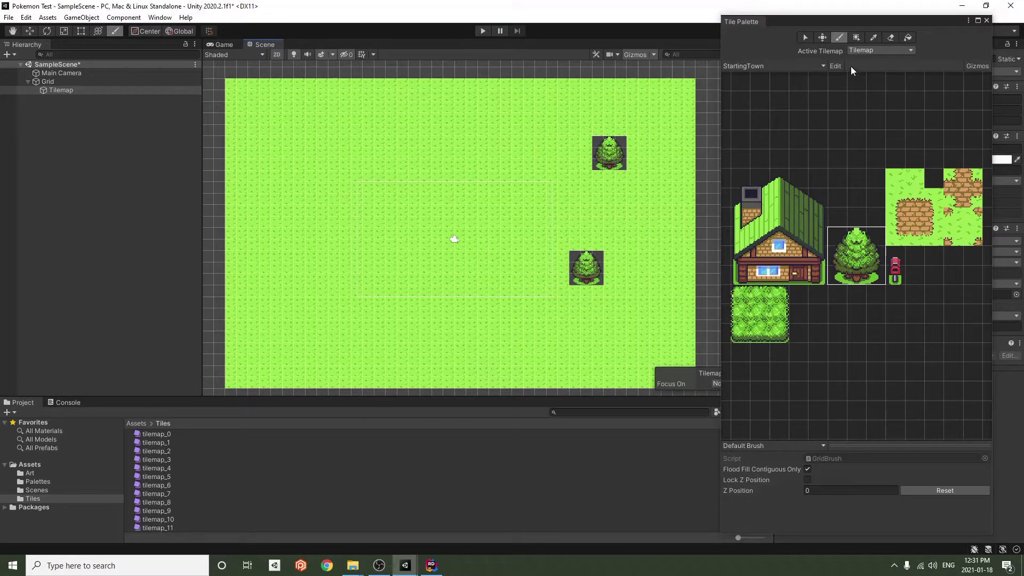
# Pick the middle column of the tall-grass tiles and box-fill a long horizontal strip across the map's upper part
pyautogui.click(761, 295)
pyautogui.press('i')
pyautogui.moveTo(761, 295); pyautogui.dragTo(762, 335)
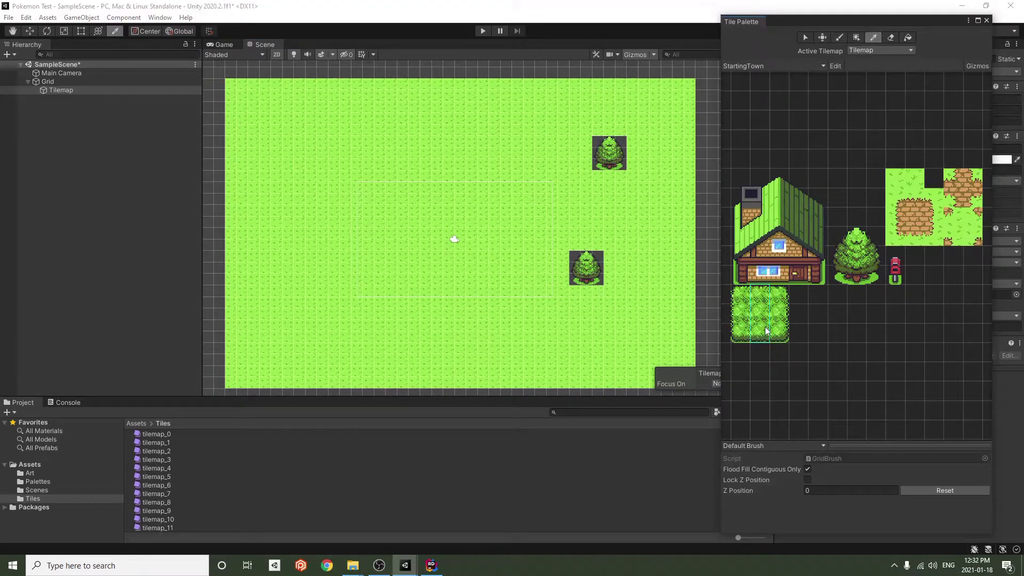
pyautogui.press('u')
pyautogui.moveTo(303, 152); pyautogui.dragTo(559, 178)
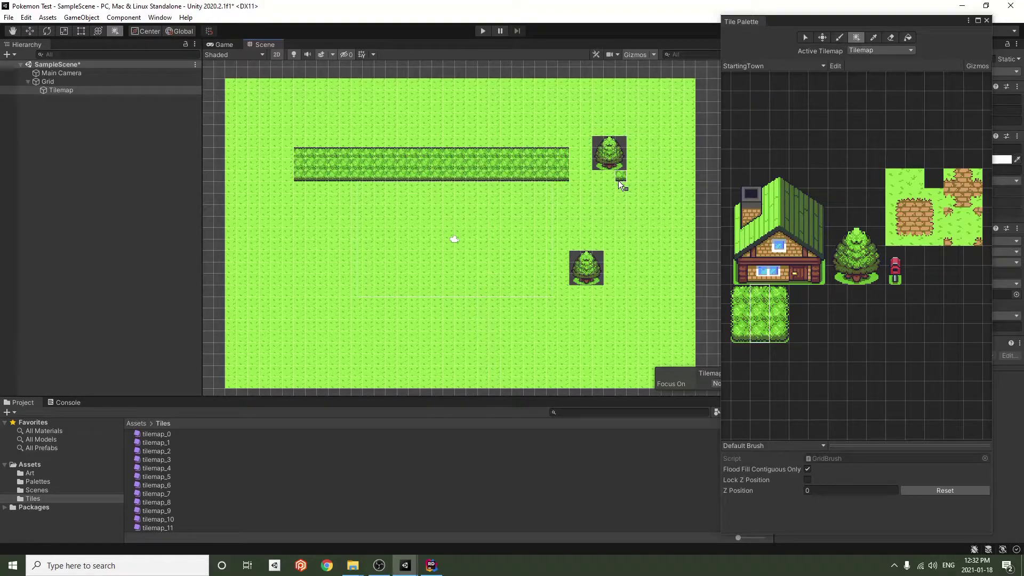
# Box-fill plain grass over the two trees and the tall-grass strip
pyautogui.click(906, 182)
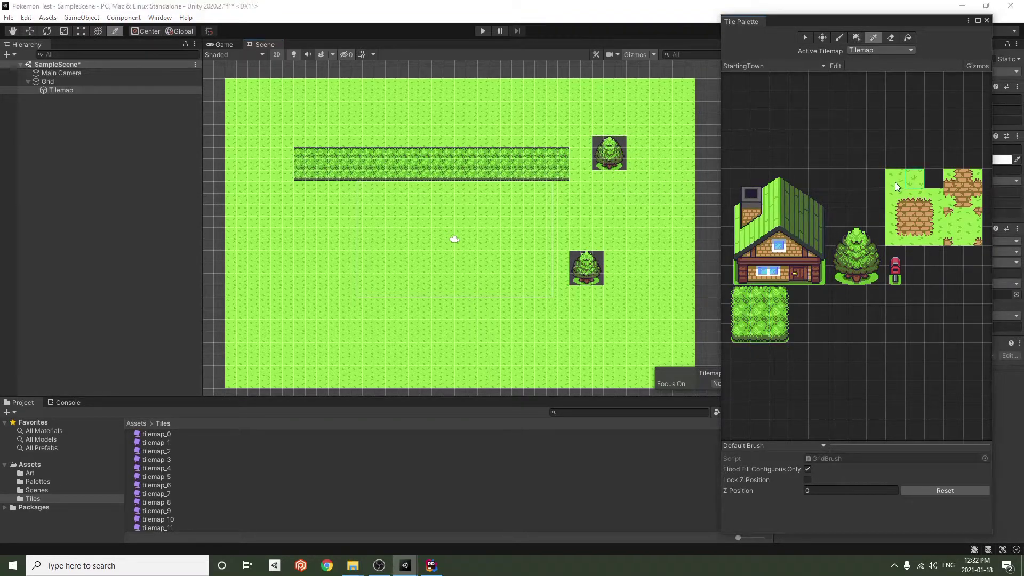
pyautogui.moveTo(279, 110); pyautogui.dragTo(643, 322)
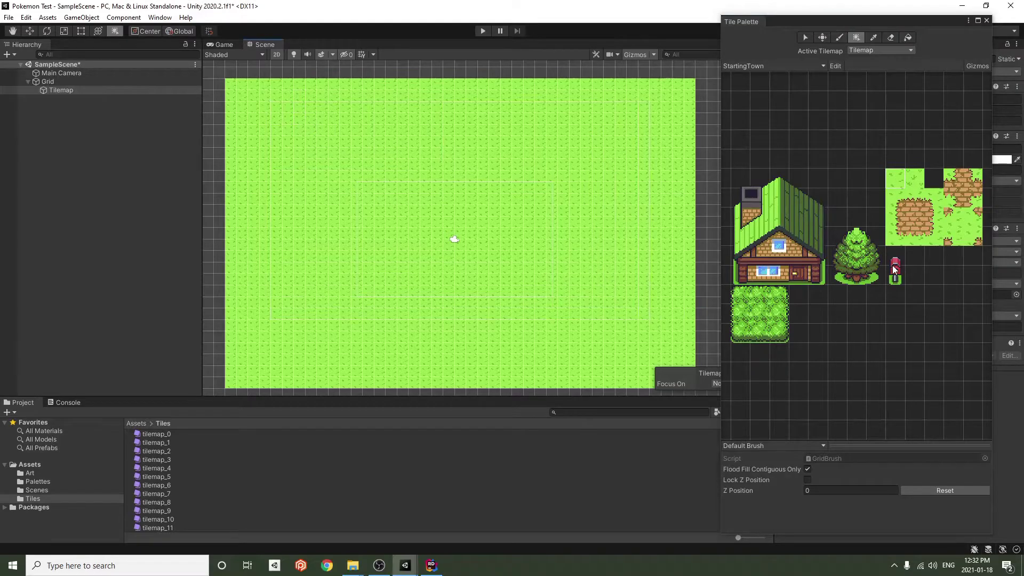
# Set the brush's Z position to 1 and stamp a horizontal row of four trees to the right of the map's centre
pyautogui.click(808, 480)
pyautogui.click(808, 480)
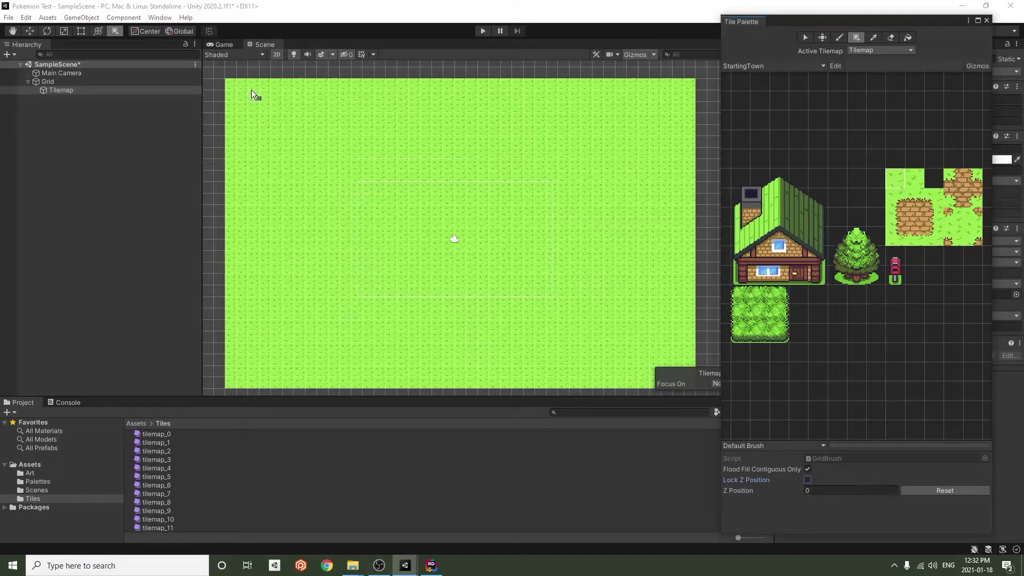
pyautogui.click(820, 491)
pyautogui.write('1')
pyautogui.press('Return')
pyautogui.click(843, 235)
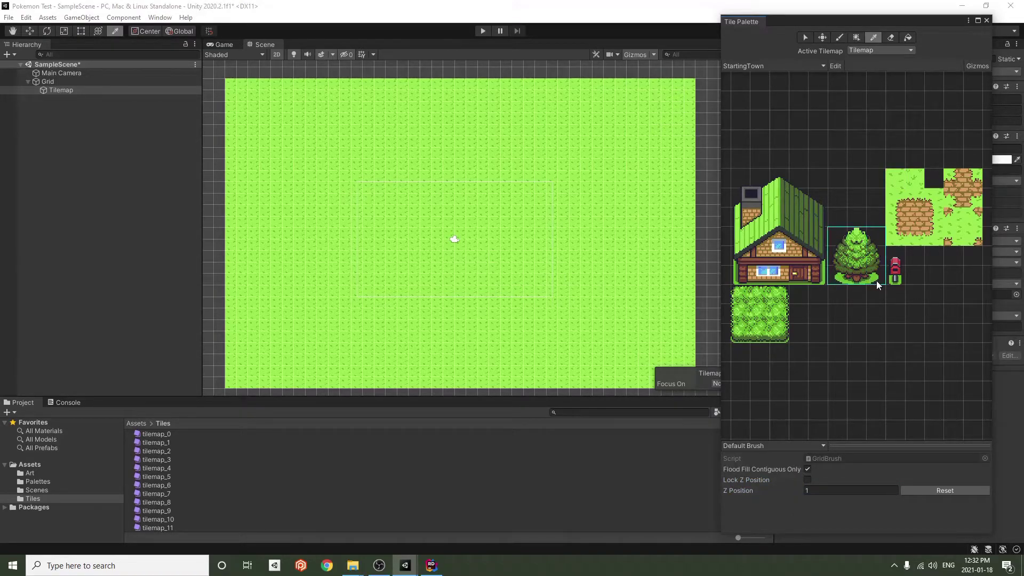
pyautogui.click(839, 37)
pyautogui.click(526, 235)
pyautogui.click(566, 226)
pyautogui.click(593, 227)
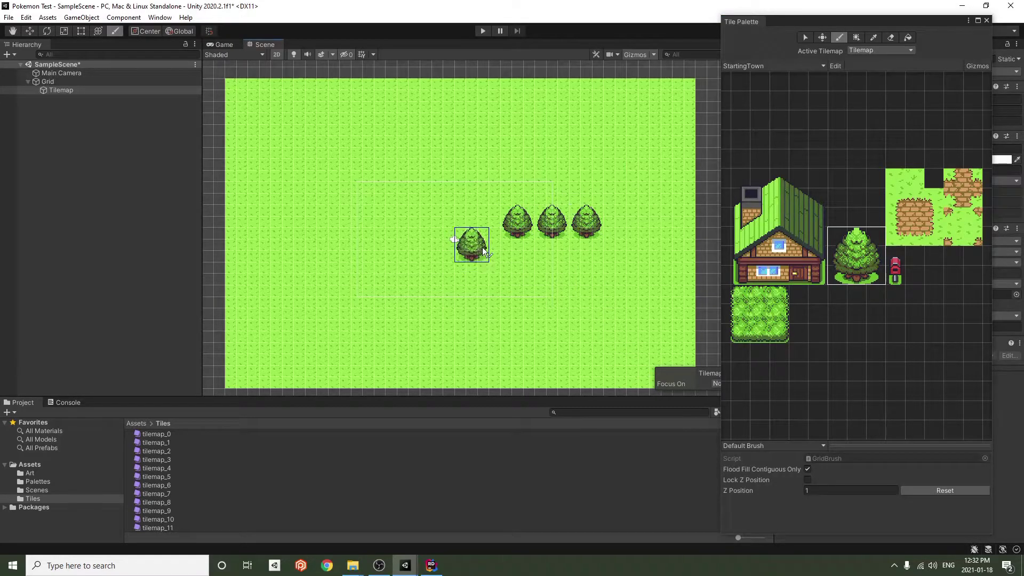
pyautogui.click(486, 232)
# Stamp three overlapping trees in front of the row at Z position 2, and two more in front of those at Z position 3
pyautogui.click(842, 490)
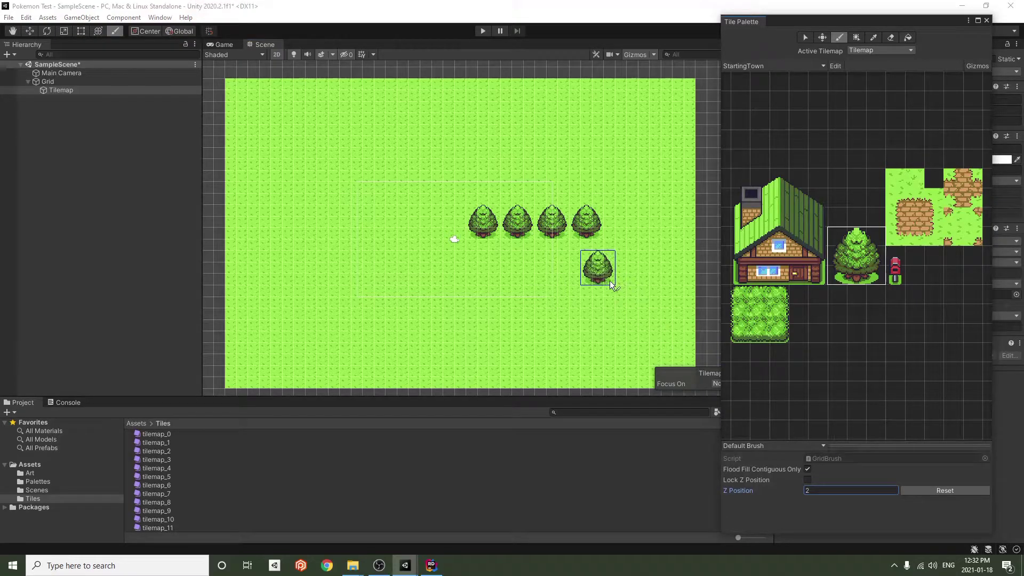
pyautogui.click(575, 247)
pyautogui.click(541, 246)
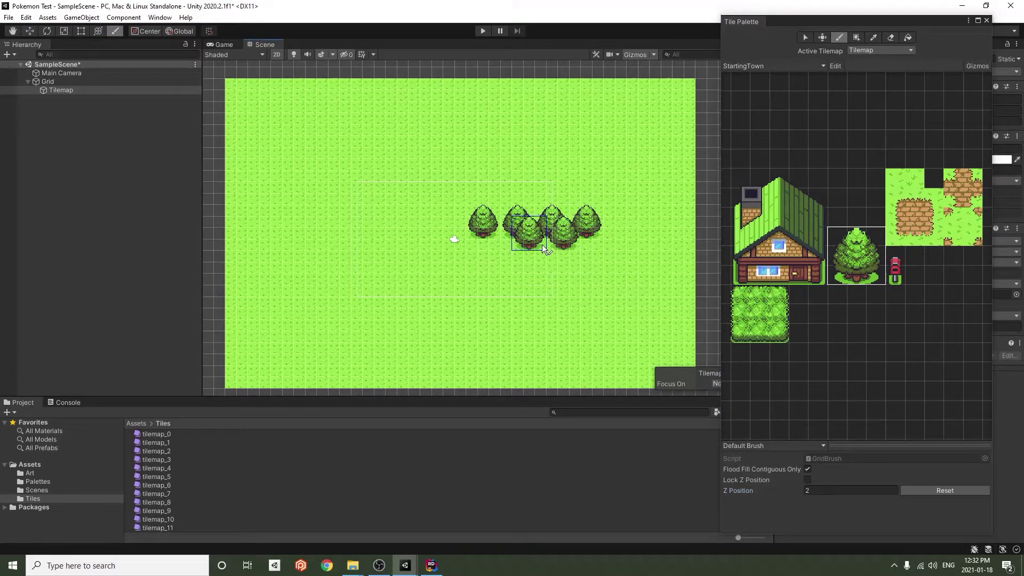
pyautogui.click(854, 490)
pyautogui.write('3')
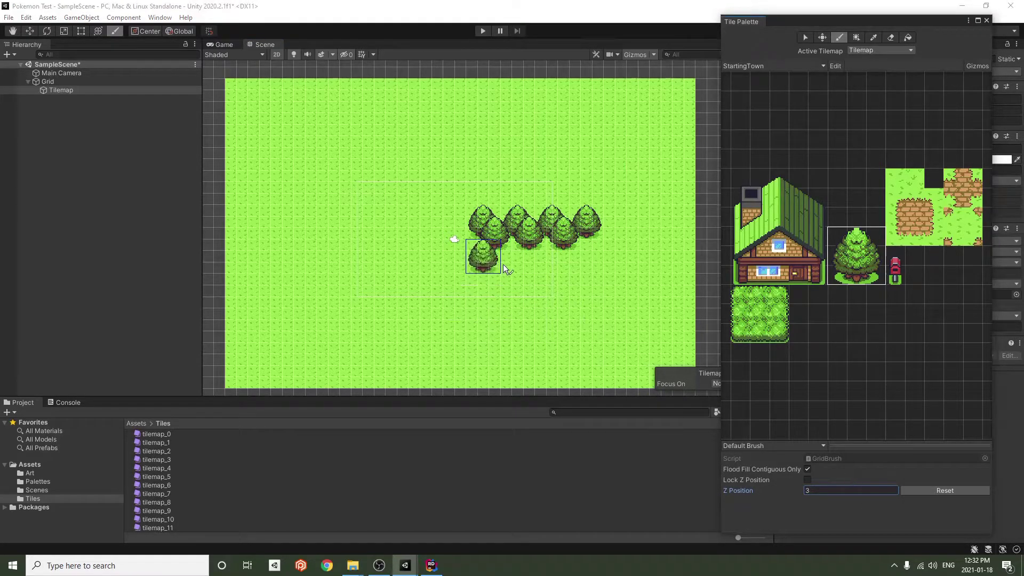
pyautogui.click(528, 261)
pyautogui.click(561, 258)
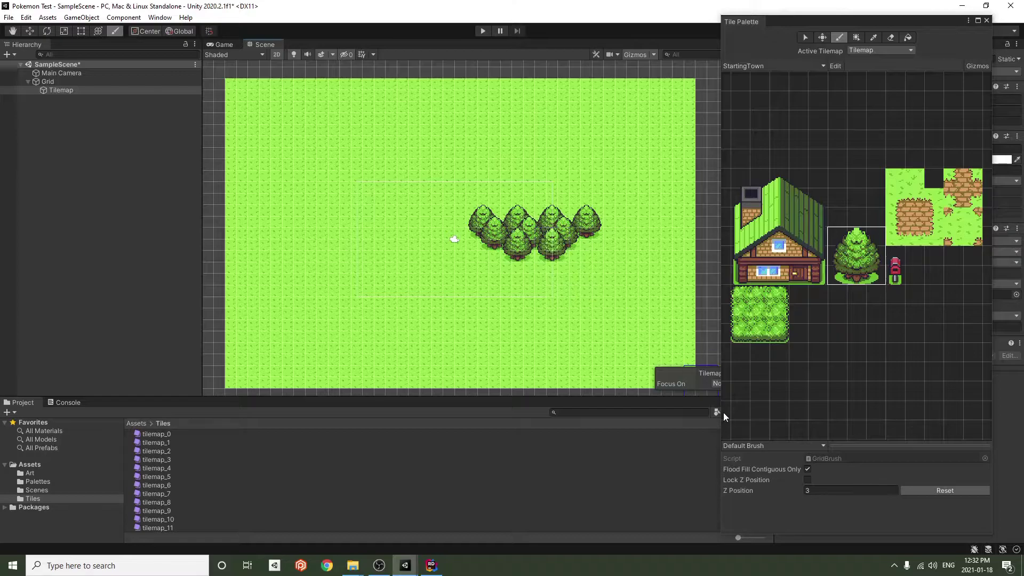
# Erase the grass tiles behind and around the tree cluster at Z position 0
pyautogui.click(891, 38)
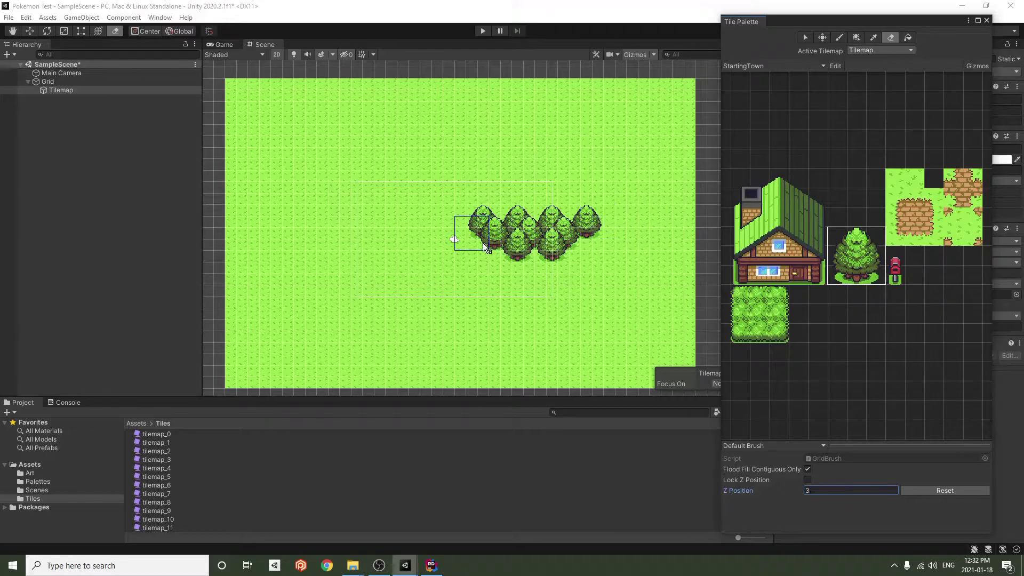
pyautogui.click(822, 489)
pyautogui.write('0')
pyautogui.moveTo(427, 235)
pyautogui.mouseDown()
pyautogui.moveTo(606, 230)
pyautogui.moveTo(520, 256)
pyautogui.moveTo(528, 258)
pyautogui.mouseUp()
# Erase the tree cluster row by row, working at Z positions 1, 2 and 3
pyautogui.click(818, 491)
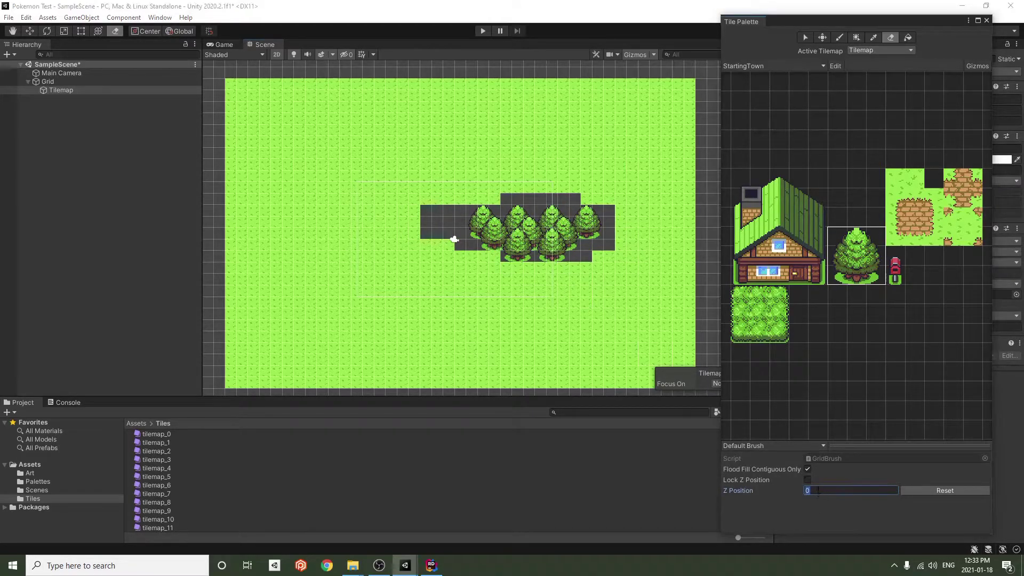
pyautogui.moveTo(480, 232); pyautogui.dragTo(619, 224)
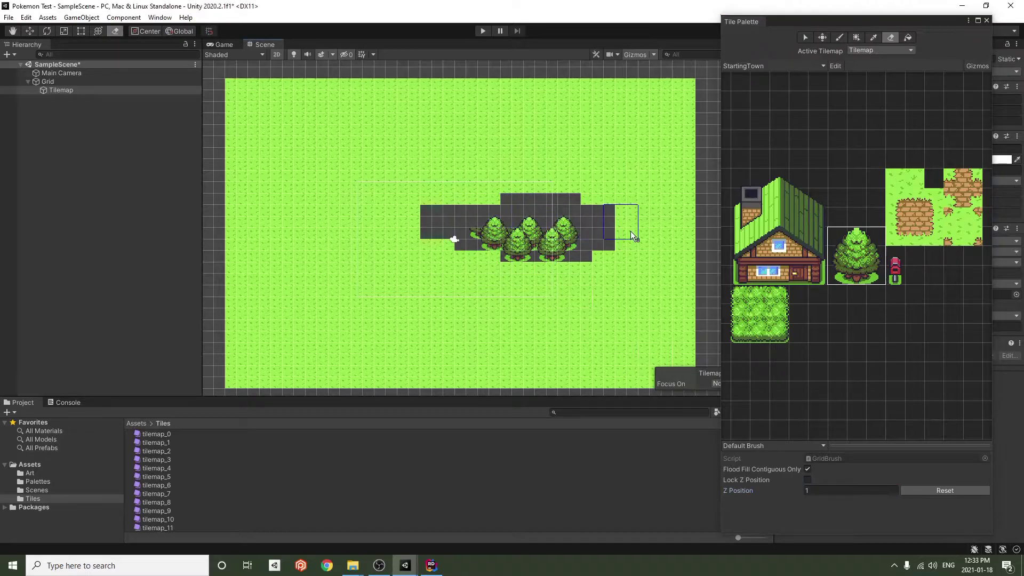
pyautogui.press('=')
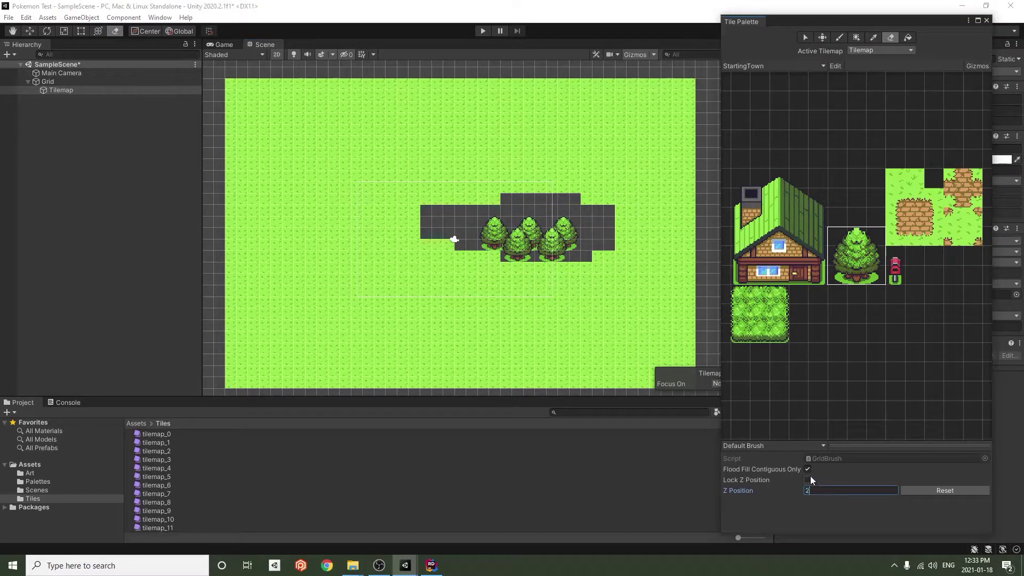
pyautogui.moveTo(568, 234)
pyautogui.mouseDown()
pyautogui.moveTo(482, 251)
pyautogui.moveTo(555, 248)
pyautogui.mouseUp()
pyautogui.click(822, 491)
pyautogui.write('3')
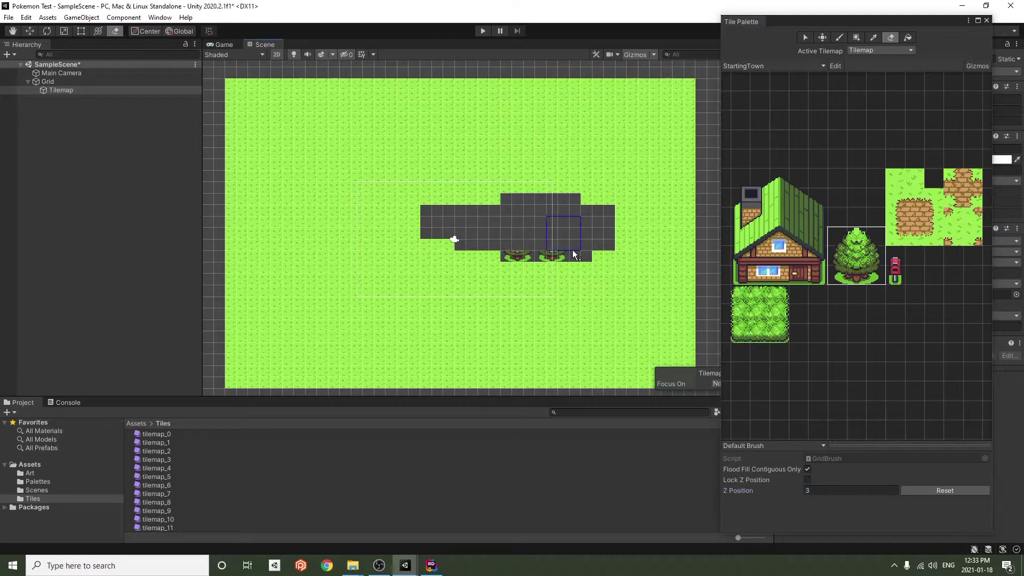
# Reset the brush's Z position to 0 and flood-fill the erased hole with plain grass
pyautogui.click(839, 491)
pyautogui.write('0')
pyautogui.click(895, 179)
pyautogui.click(908, 37)
pyautogui.click(567, 252)
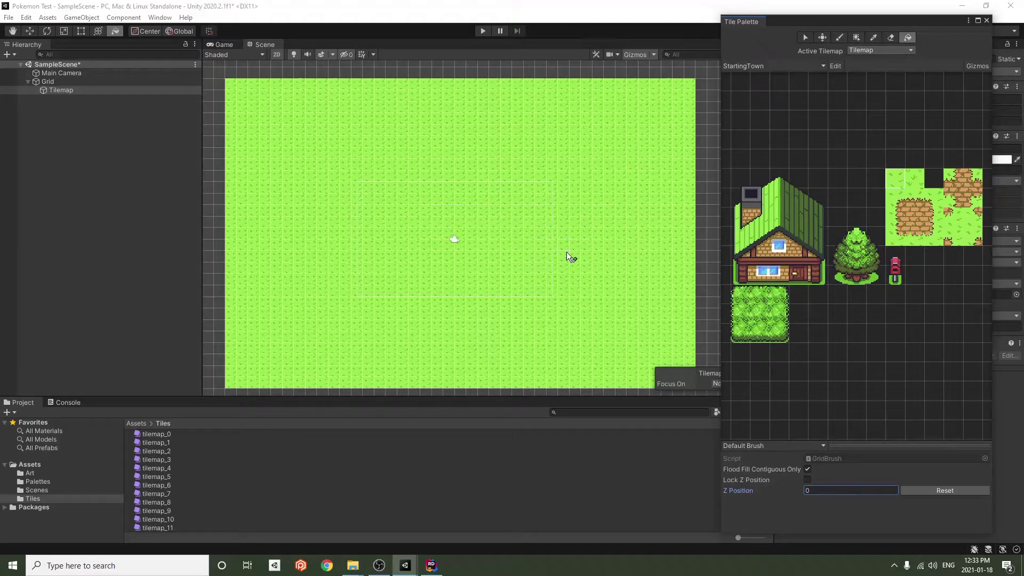
# Lock the brush's Z position and add a second rectangular tilemap under the Grid object
pyautogui.rightClick(64, 84)
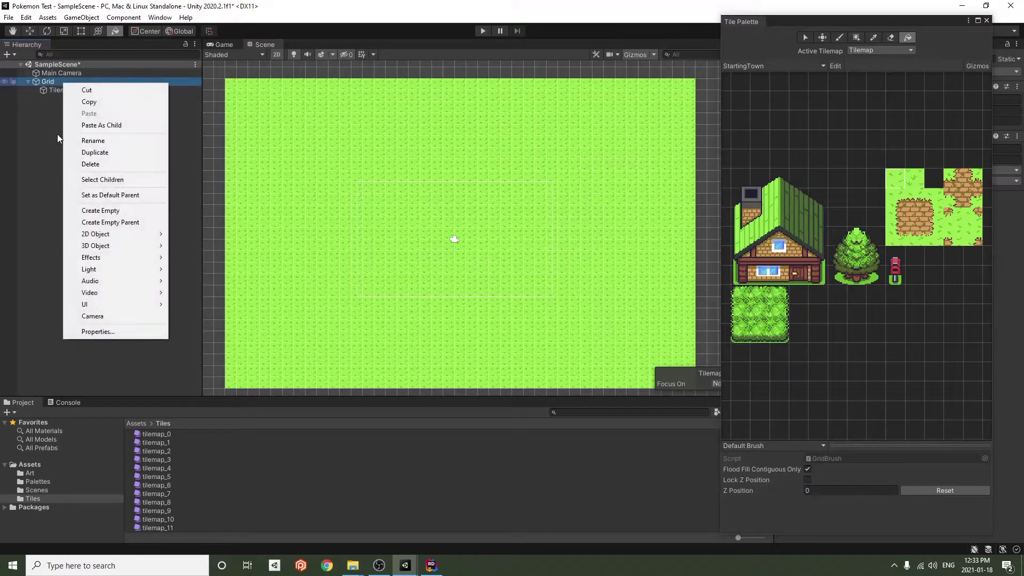
pyautogui.click(797, 479)
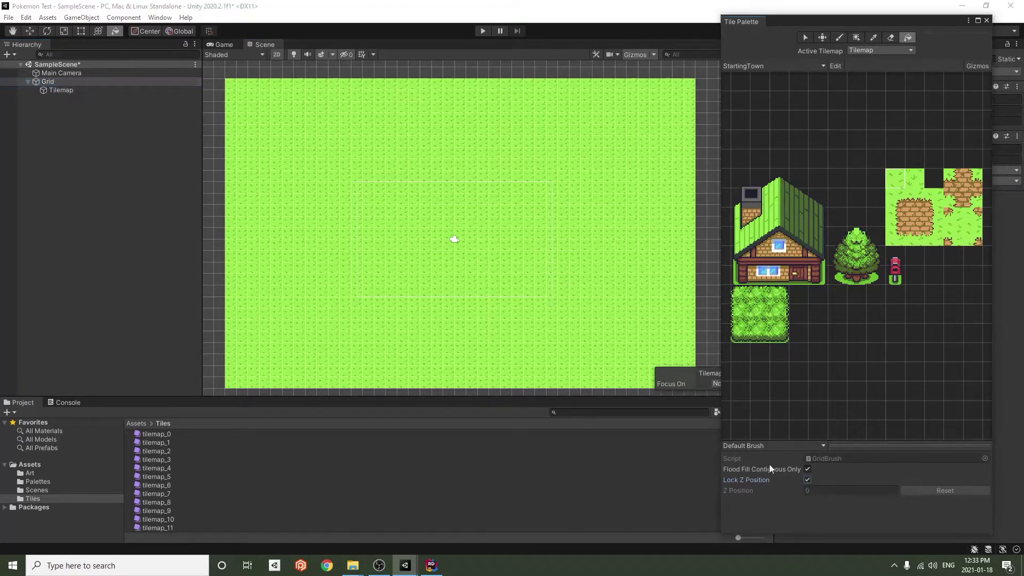
pyautogui.rightClick(90, 82)
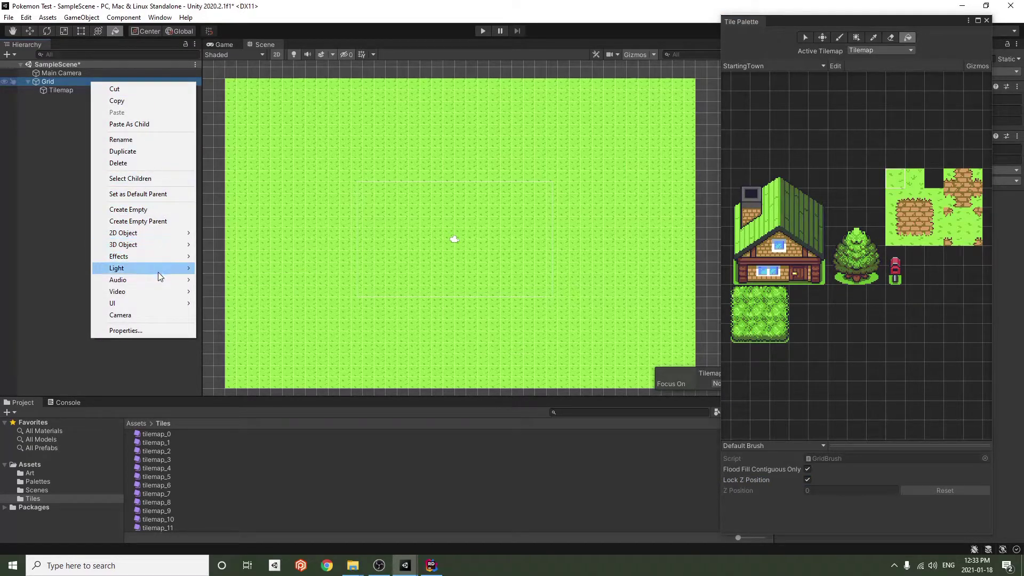
pyautogui.moveTo(164, 233)
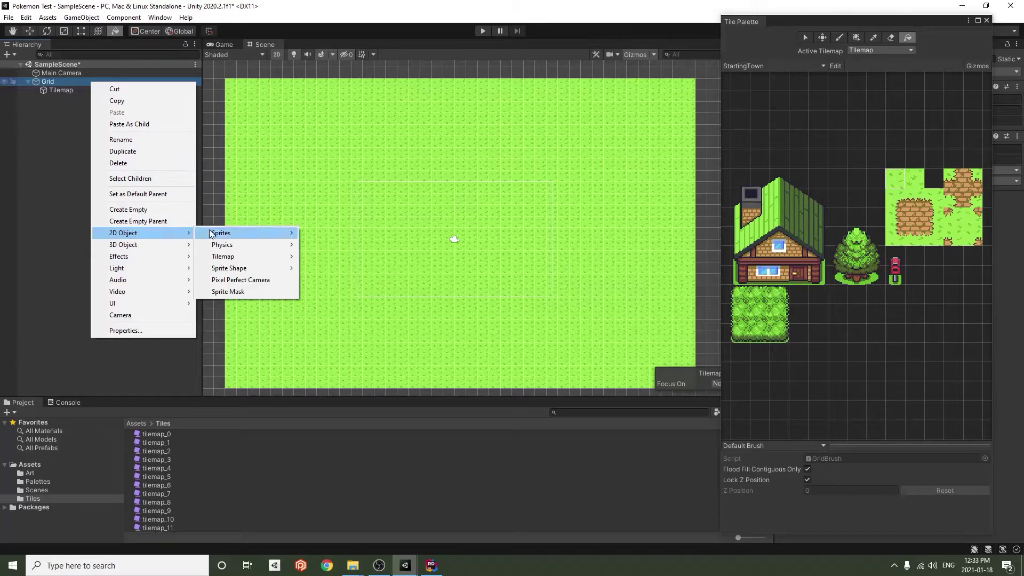
pyautogui.moveTo(273, 257)
pyautogui.click(325, 257)
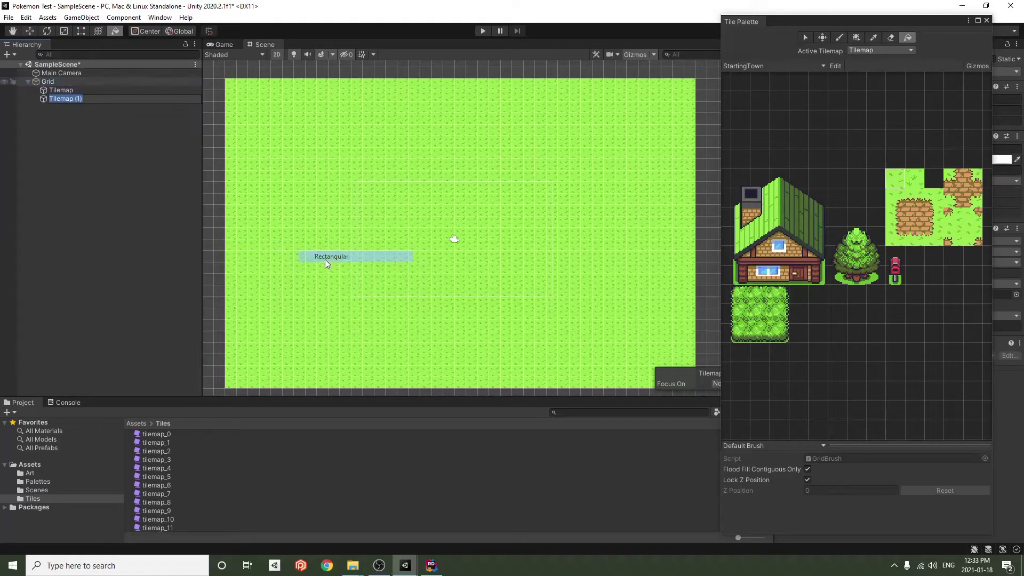
pyautogui.click(78, 144)
# Rename the original grass tilemap as Ground
pyautogui.click(96, 98)
pyautogui.click(63, 91)
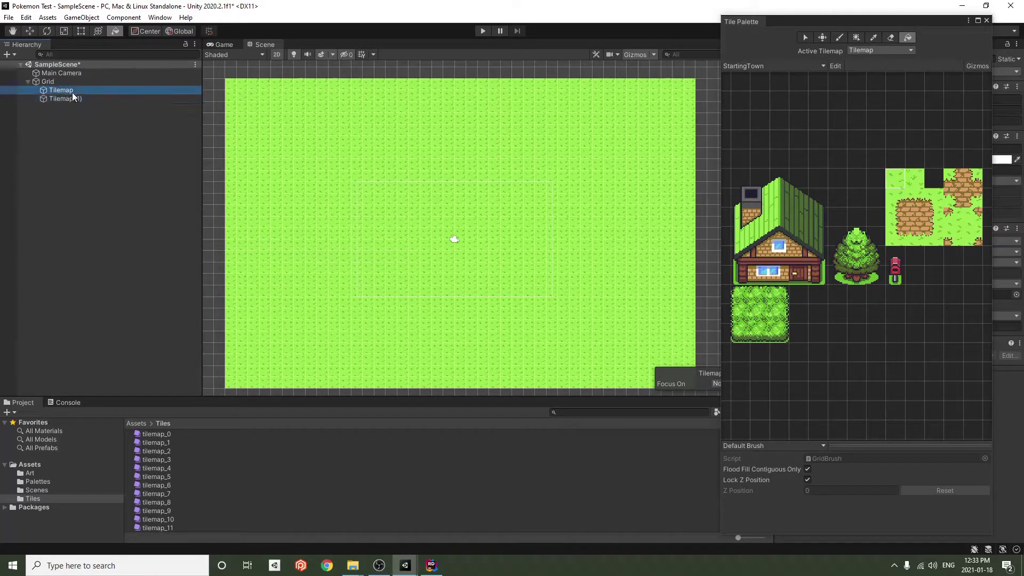
pyautogui.click(95, 92)
pyautogui.write('Gro')
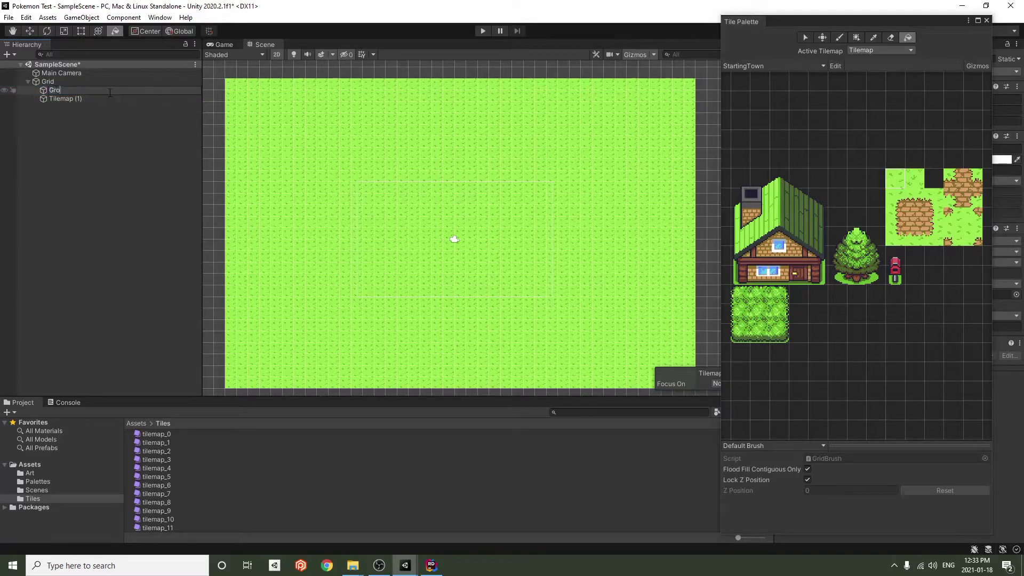
pyautogui.write('und')
pyautogui.press('Return')
# Rename the second tilemap under Grid as Houses and Trees
pyautogui.click(68, 98)
pyautogui.click(72, 98)
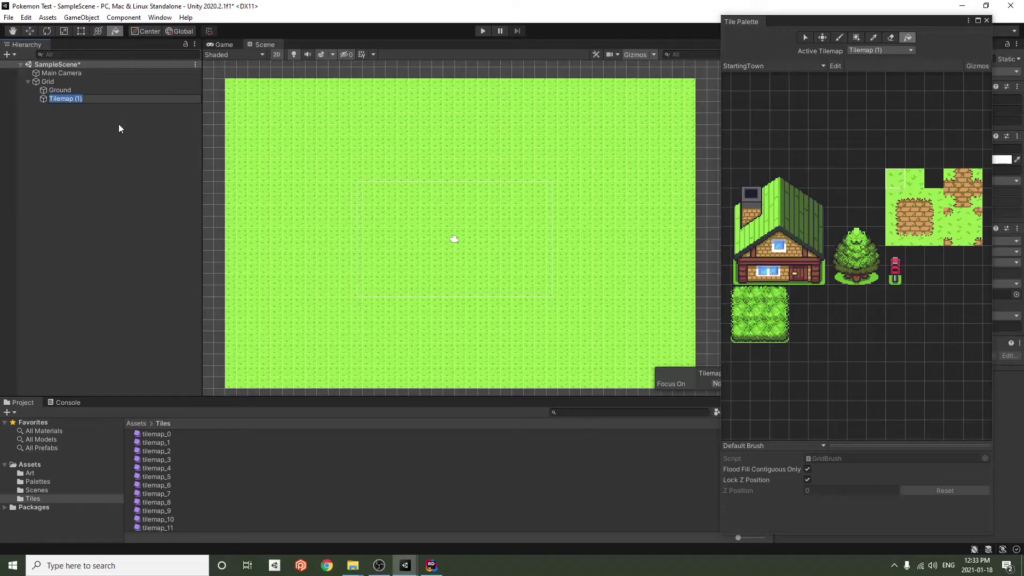
pyautogui.write('Houses and Tree')
pyautogui.press('Return')
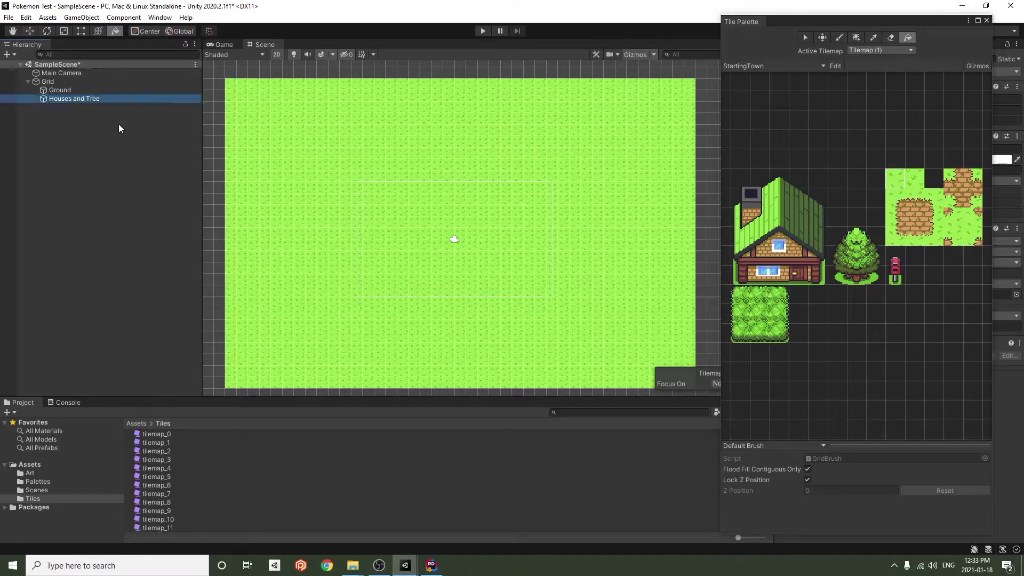
pyautogui.click(120, 92)
pyautogui.click(114, 100)
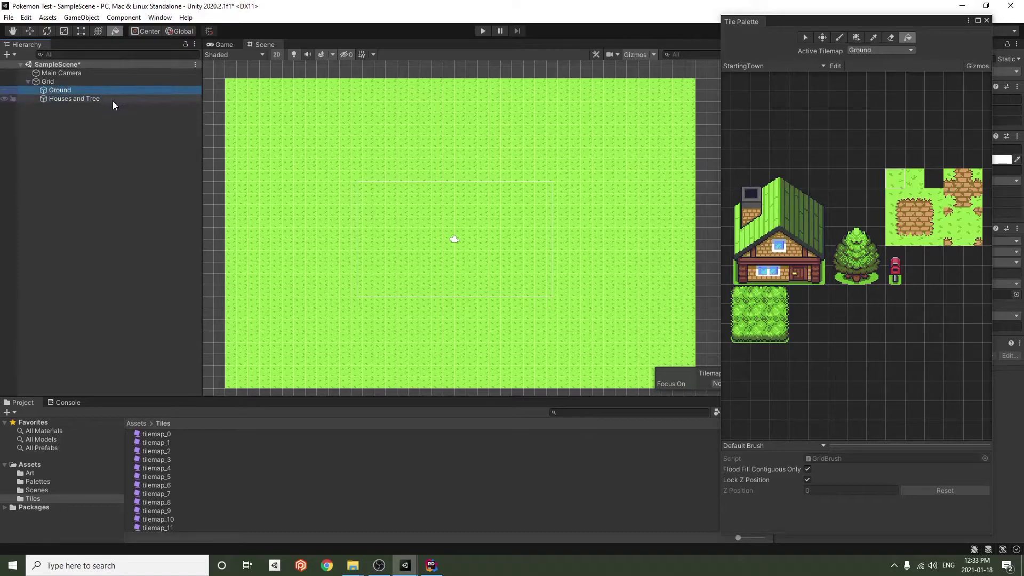
pyautogui.click(117, 100)
pyautogui.write('s')
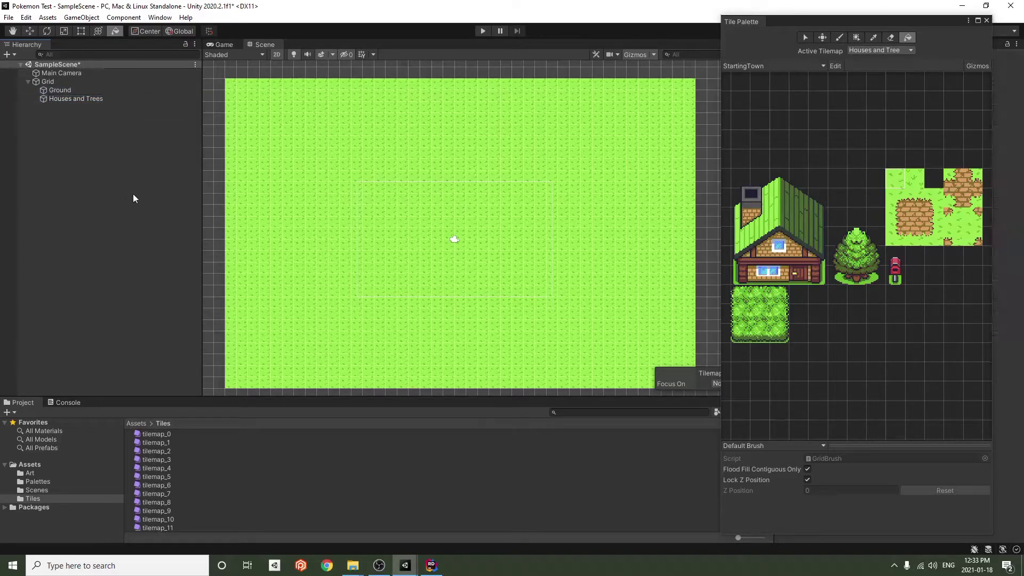
# On the Ground tilemap, box-fill a long horizontal brick path across the map's middle and finish both ends with the matching edge tiles
pyautogui.click(98, 90)
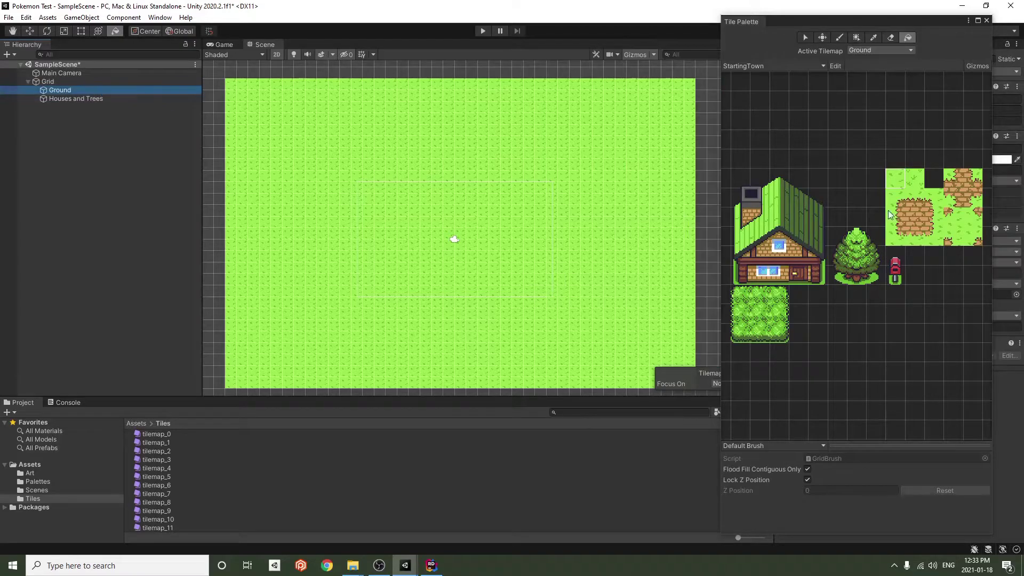
pyautogui.click(891, 37)
pyautogui.moveTo(688, 117); pyautogui.dragTo(666, 130)
pyautogui.press('b')
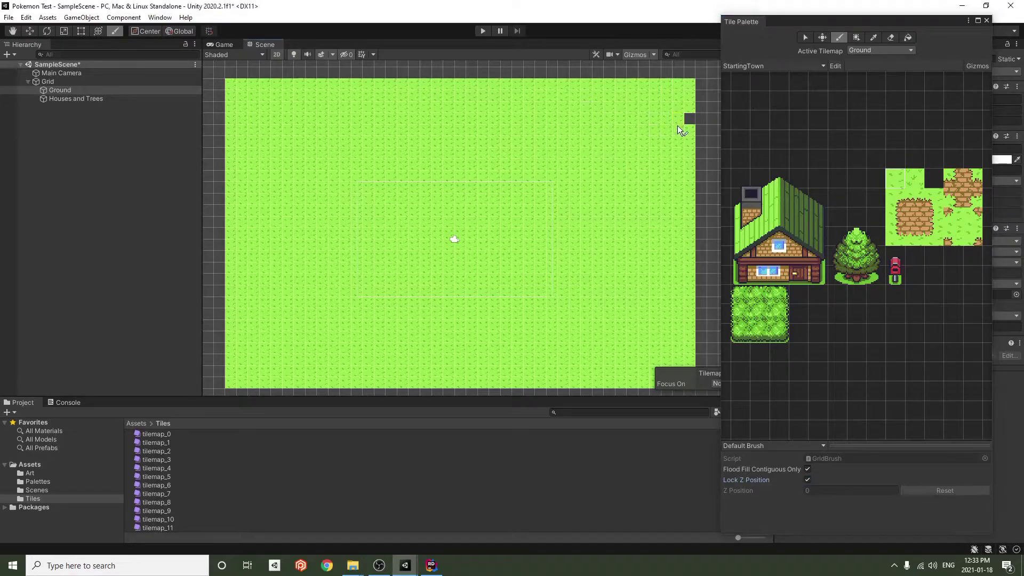
pyautogui.moveTo(914, 200); pyautogui.dragTo(917, 230)
pyautogui.moveTo(385, 208); pyautogui.dragTo(598, 237)
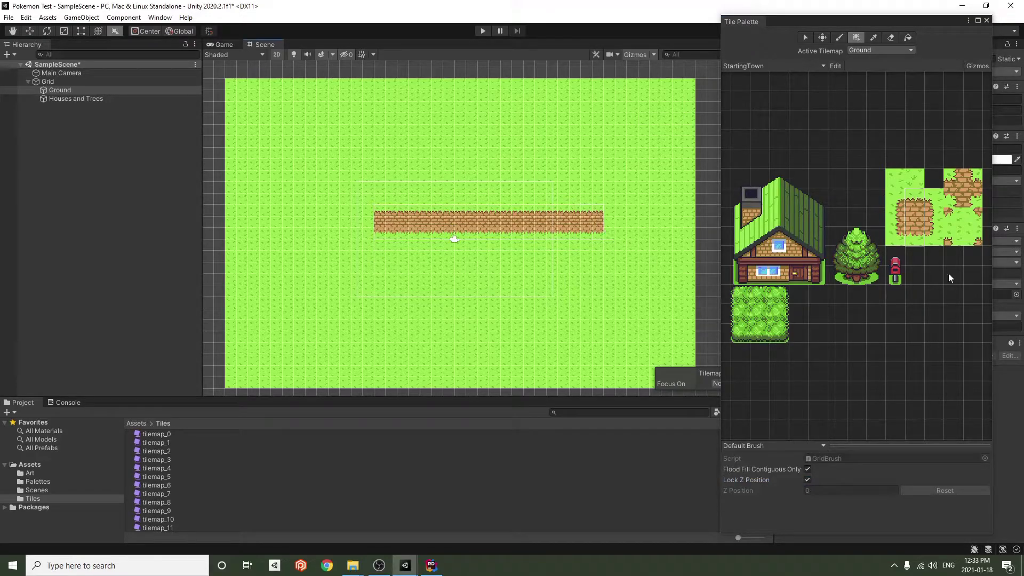
pyautogui.click(837, 37)
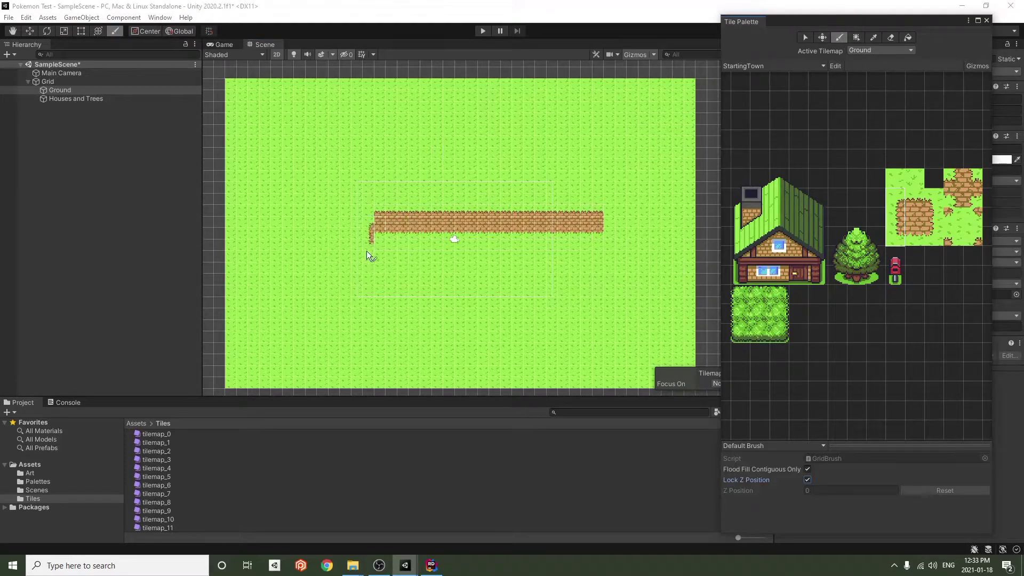
pyautogui.moveTo(934, 203); pyautogui.dragTo(928, 232)
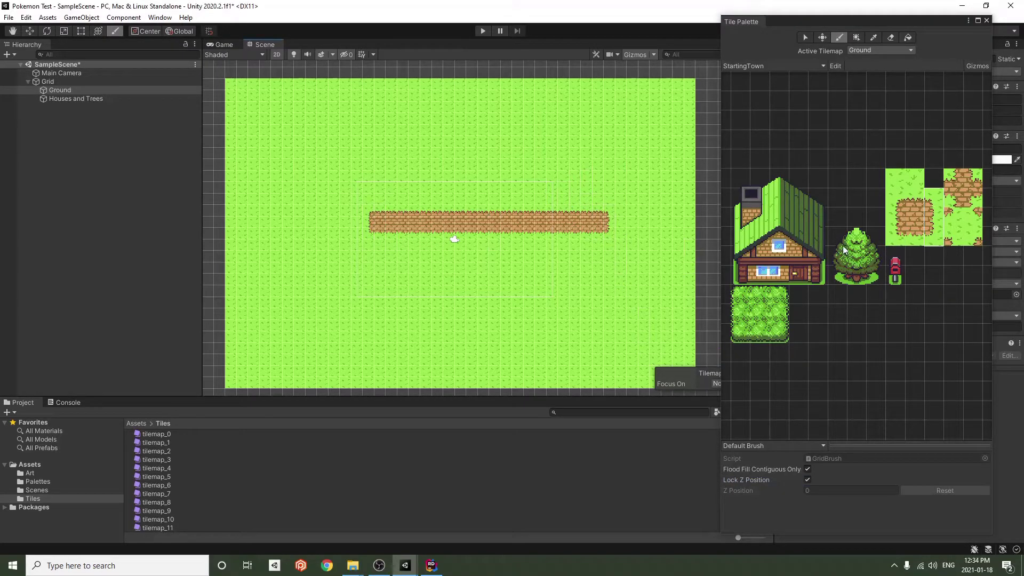
# Make Houses and Trees the active tilemap and stamp four spaced trees overlapping the brick path's lower edge
pyautogui.moveTo(834, 275); pyautogui.dragTo(877, 235)
pyautogui.click(870, 51)
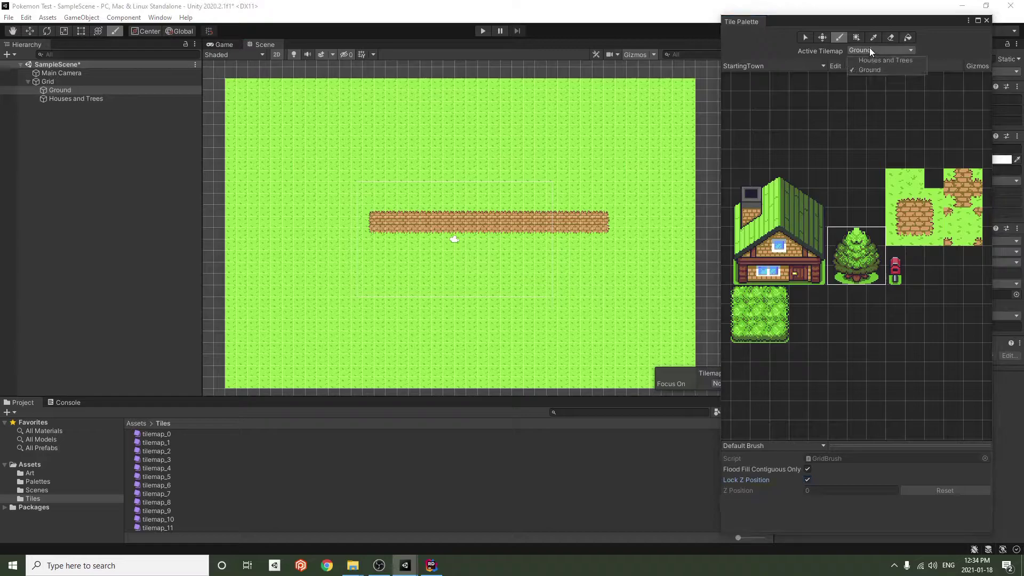
pyautogui.click(874, 60)
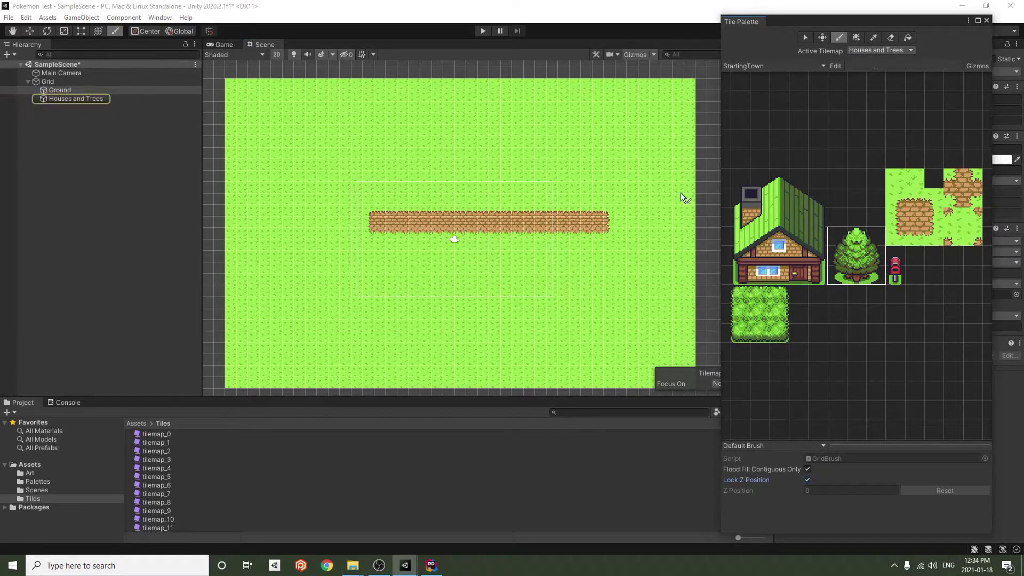
pyautogui.click(407, 247)
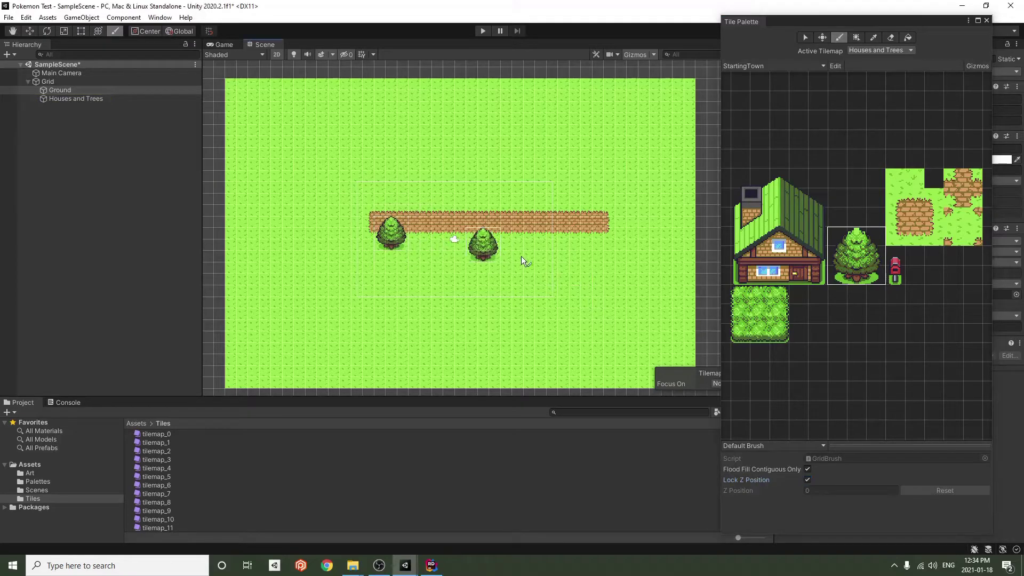
pyautogui.click(462, 247)
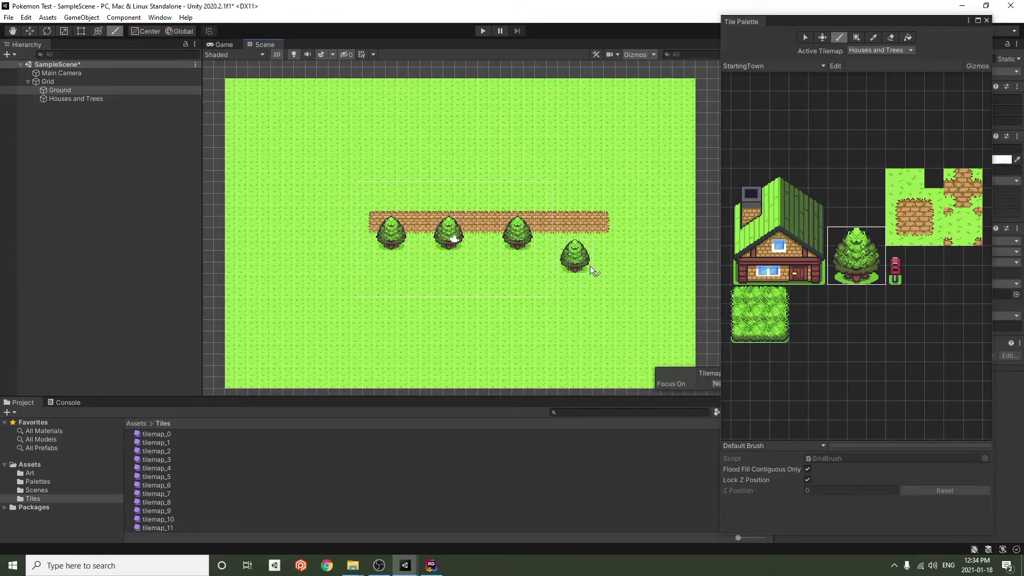
pyautogui.click(597, 249)
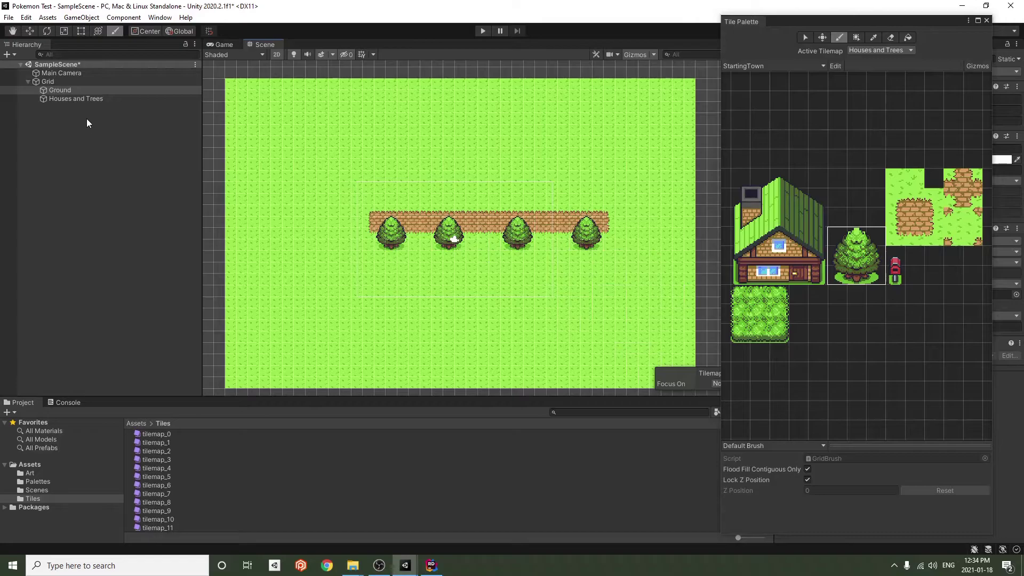
# On Houses and Trees, stamp the house above the brick path's left end and paint a wide tall-grass patch below the row of trees
pyautogui.moveTo(734, 182); pyautogui.dragTo(811, 276)
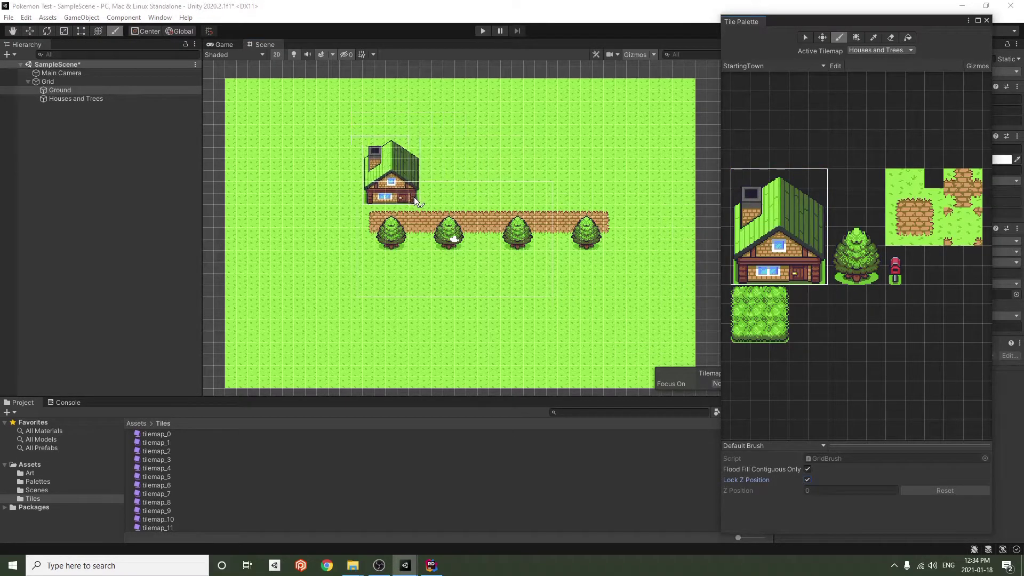
pyautogui.click(410, 186)
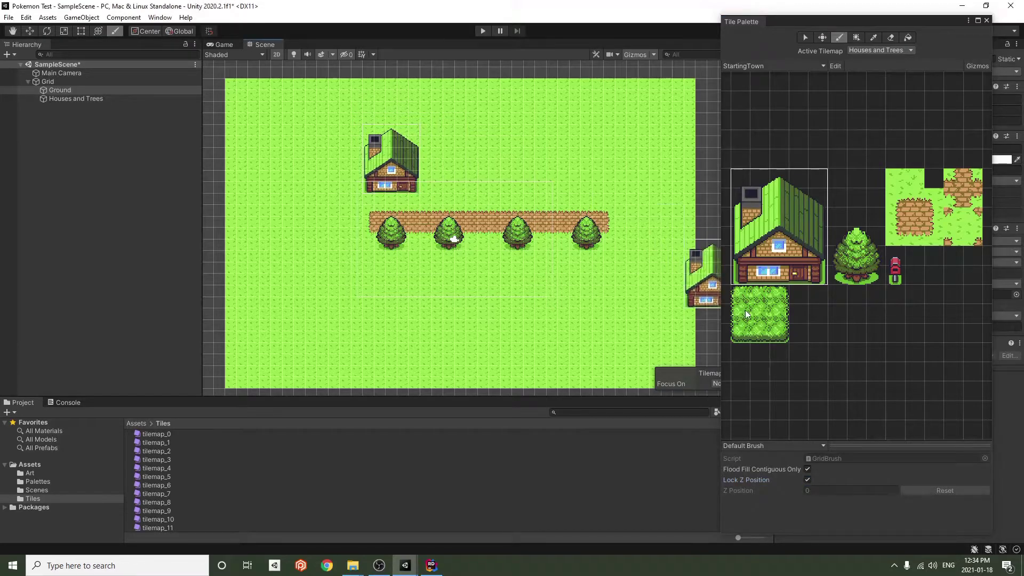
pyautogui.click(856, 314)
pyautogui.click(781, 339)
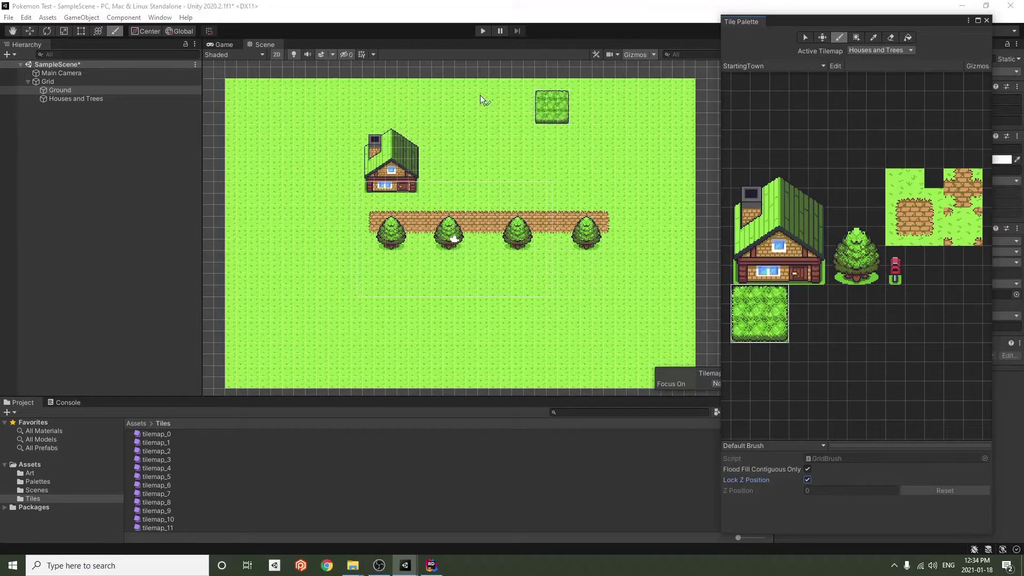
pyautogui.click(430, 281)
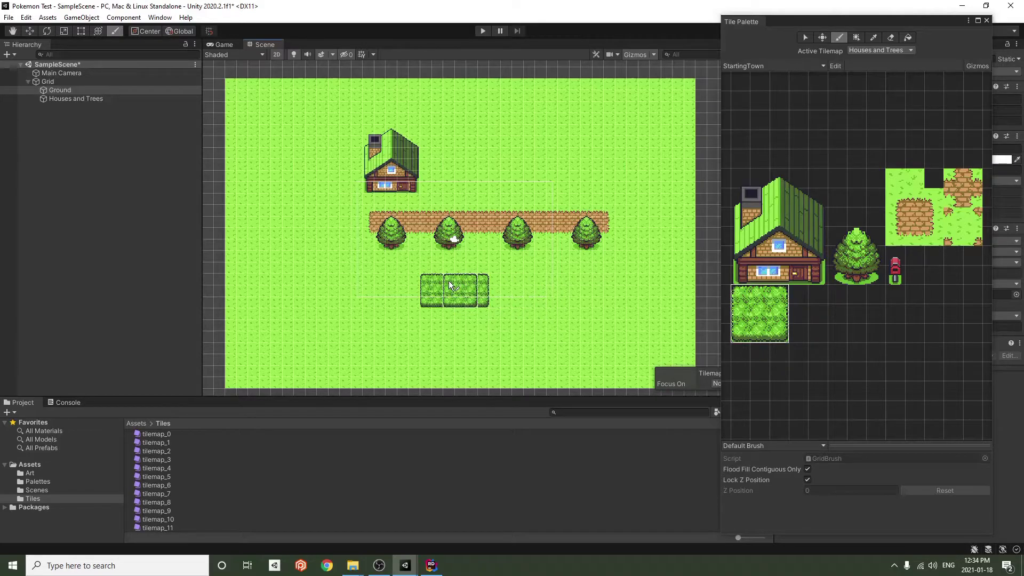
pyautogui.click(764, 295)
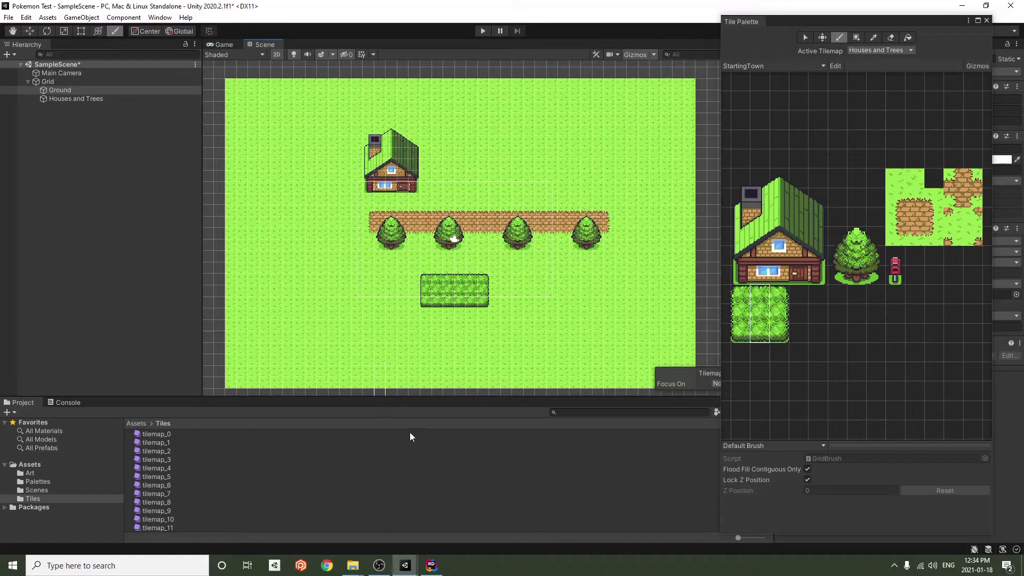
# Stamp the red mailbox tile on the grass just to the right of the house
pyautogui.scroll(-1, 576, 267)
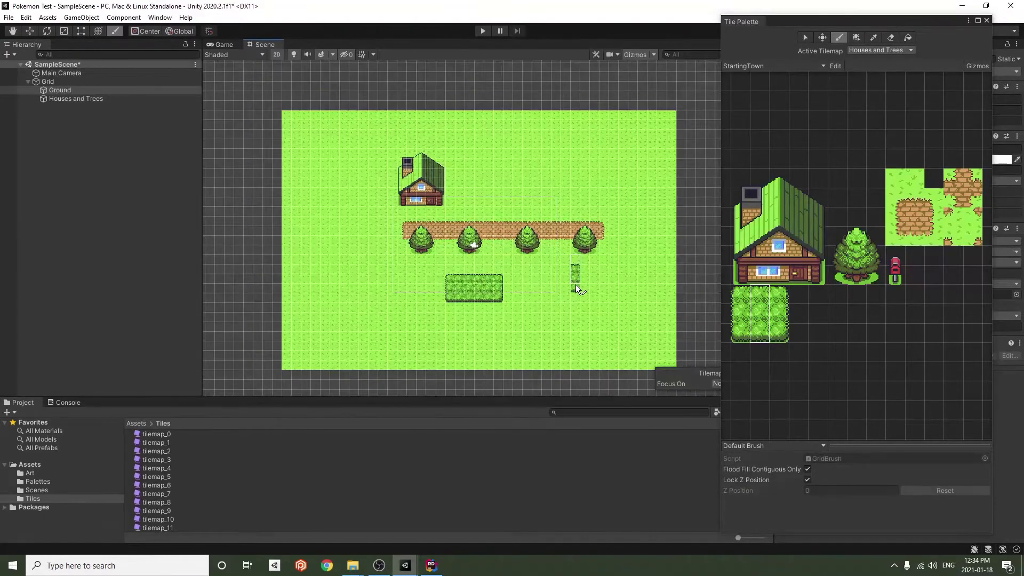
pyautogui.click(895, 269)
pyautogui.click(464, 208)
pyautogui.scroll(2, 606, 323)
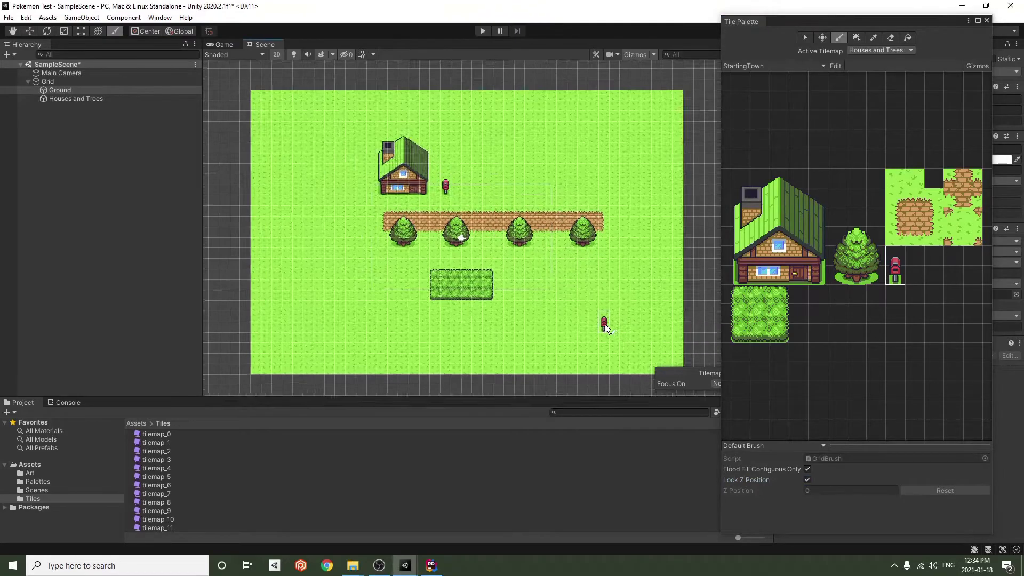
pyautogui.scroll(1, 565, 309)
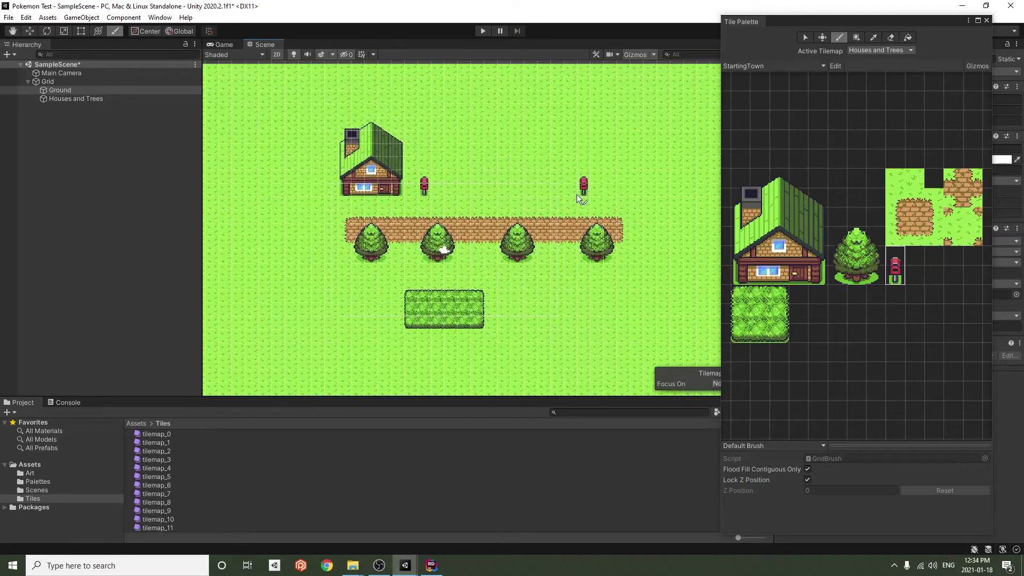
# Toggle the scene visibility of the Houses and Trees and Ground tilemaps in turn to examine what each layer holds
pyautogui.click(128, 125)
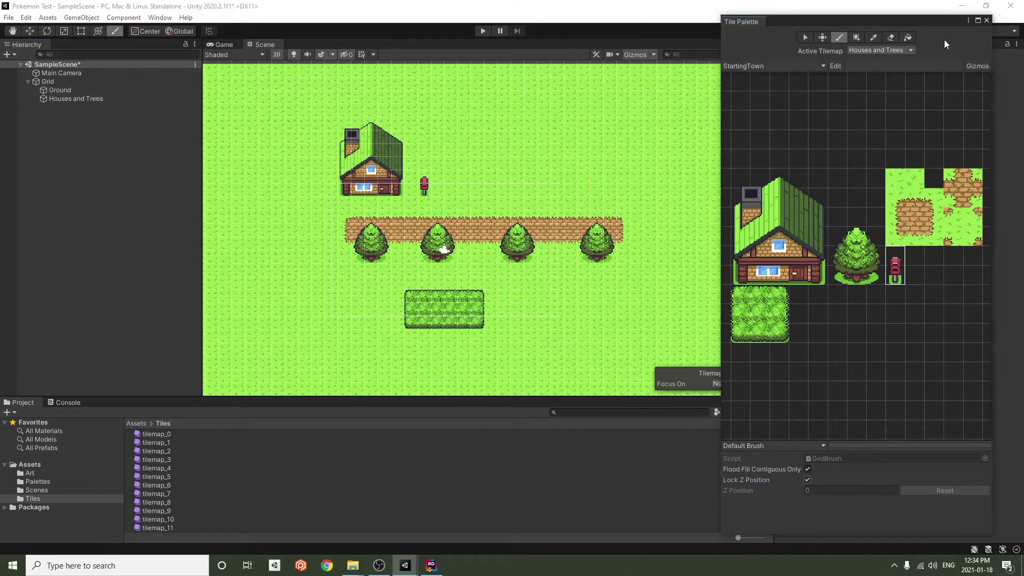
pyautogui.click(66, 99)
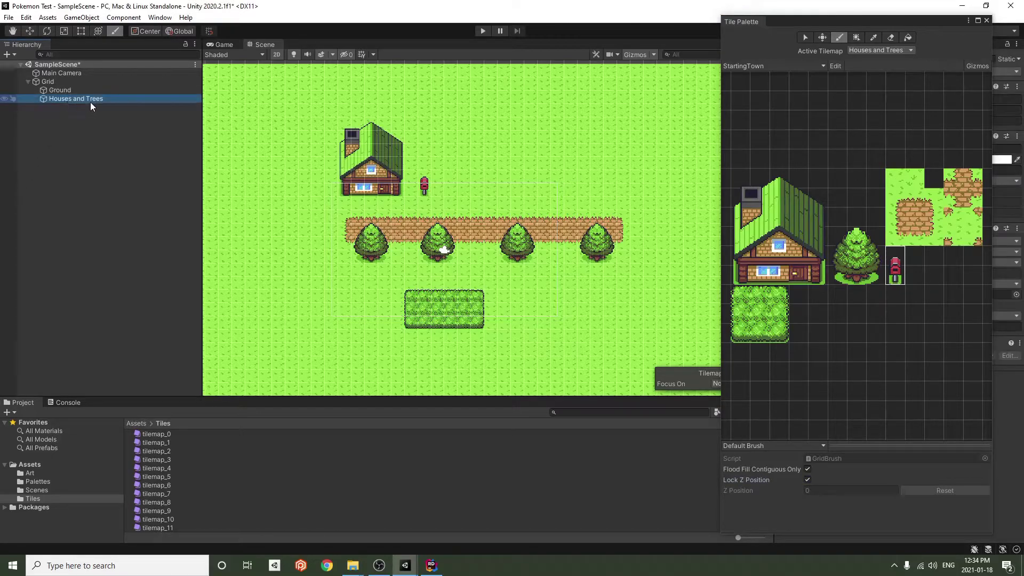
pyautogui.click(6, 99)
pyautogui.click(5, 99)
pyautogui.click(5, 98)
pyautogui.click(5, 99)
pyautogui.click(5, 90)
pyautogui.click(5, 90)
pyautogui.click(5, 90)
pyautogui.click(6, 91)
pyautogui.click(5, 99)
pyautogui.scroll(-2, 443, 246)
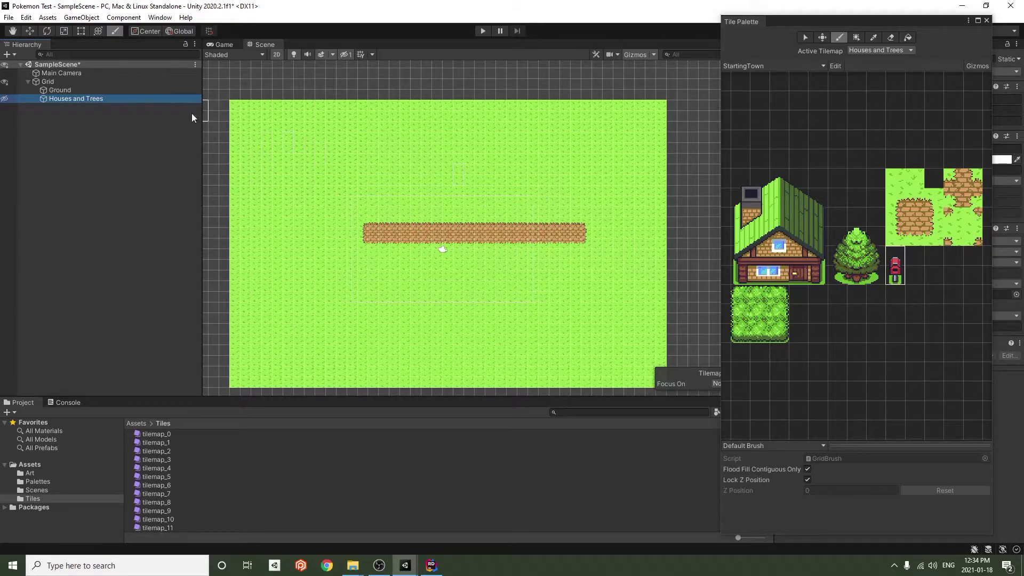
pyautogui.click(5, 98)
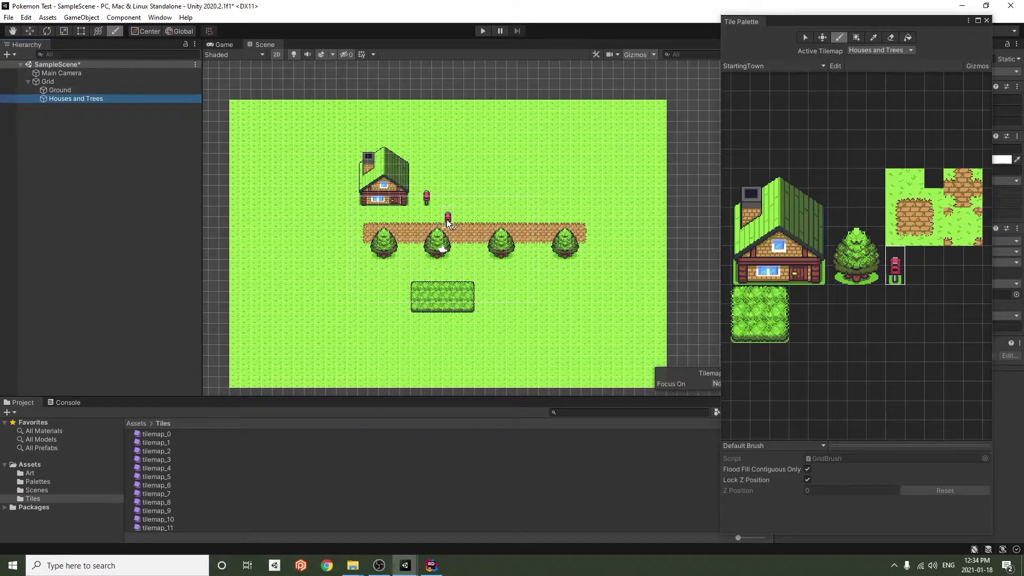
pyautogui.click(5, 99)
pyautogui.click(5, 90)
pyautogui.click(5, 90)
pyautogui.click(5, 99)
pyautogui.scroll(2, 587, 277)
pyautogui.scroll(1, 629, 251)
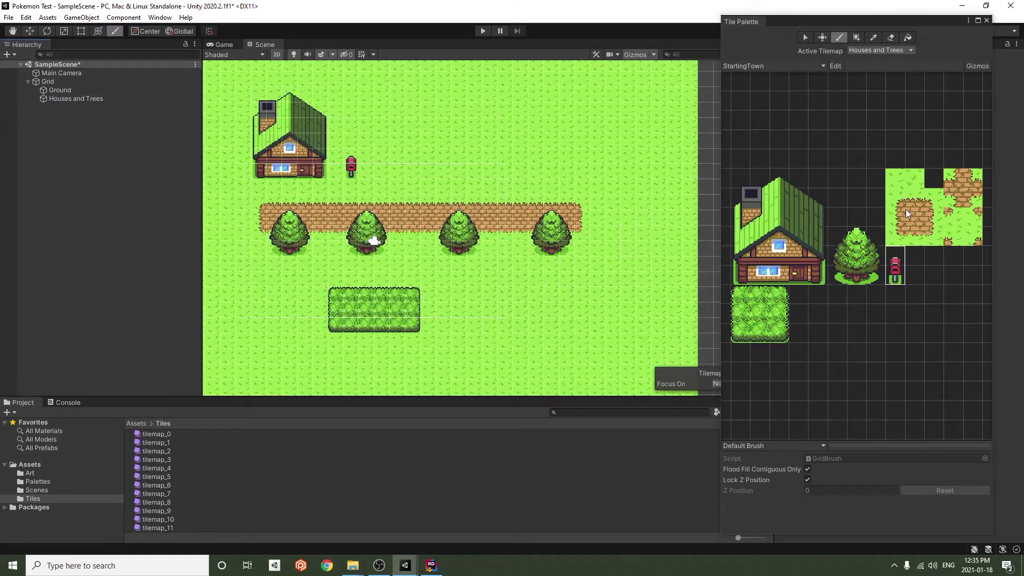
# Try to paint a vertical strip of brick edge tiles from the path's right end up to the map's top edge on Houses and Trees
pyautogui.click(924, 232)
pyautogui.click(59, 90)
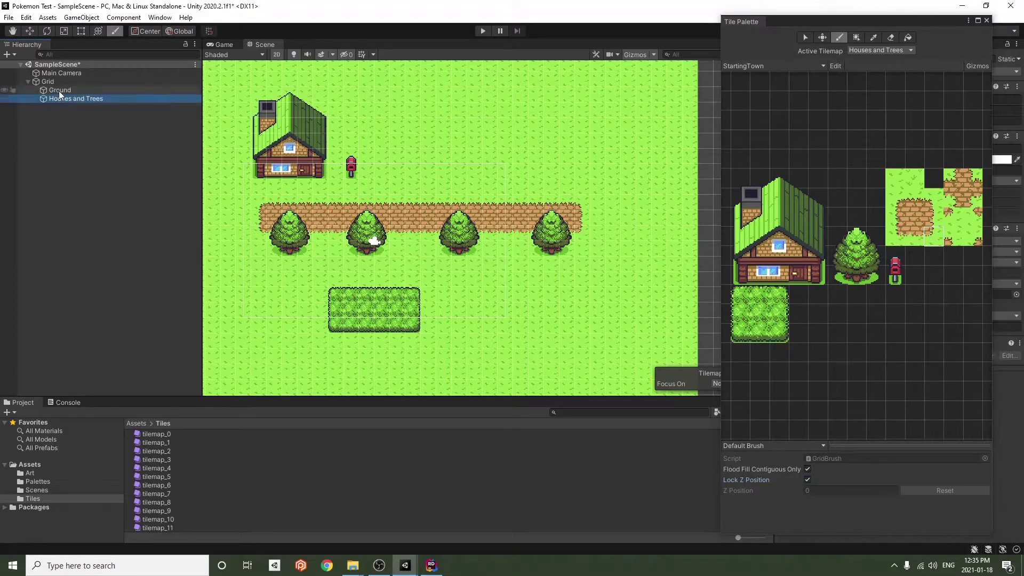
pyautogui.click(60, 101)
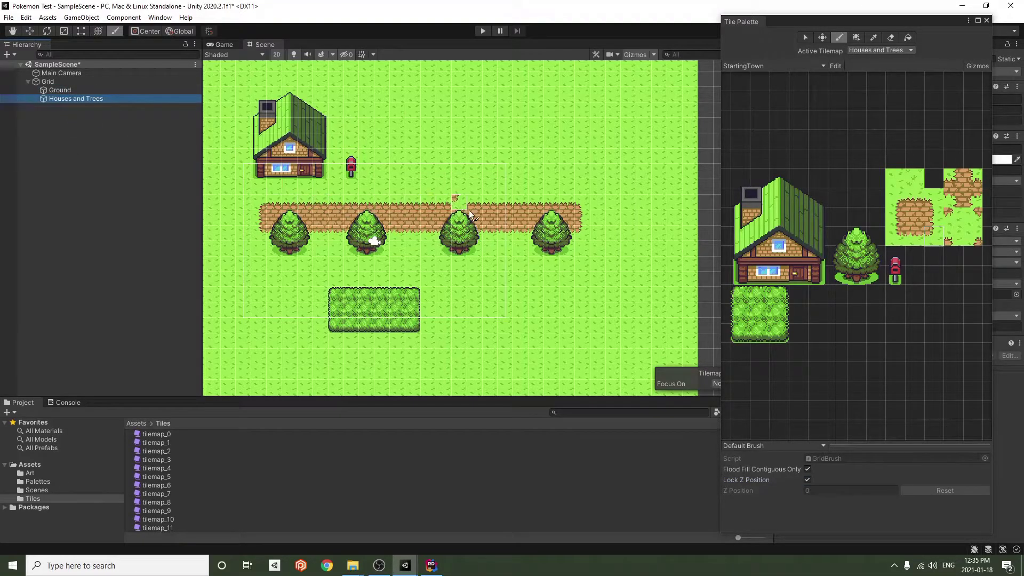
pyautogui.scroll(2, 648, 235)
pyautogui.click(934, 216)
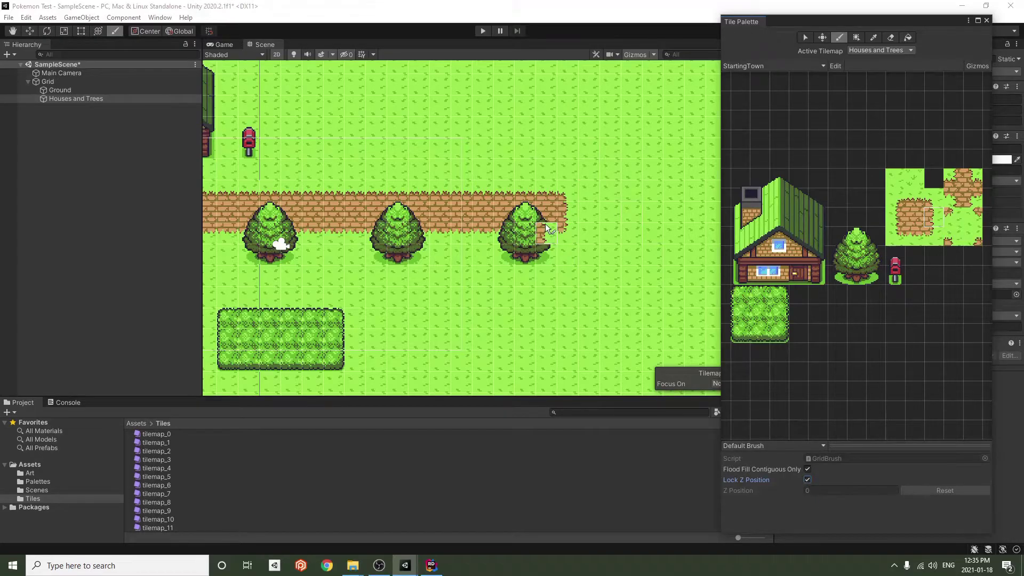
pyautogui.moveTo(622, 147); pyautogui.dragTo(629, 205, button='middle')
pyautogui.scroll(1, 629, 205)
pyautogui.click(933, 234)
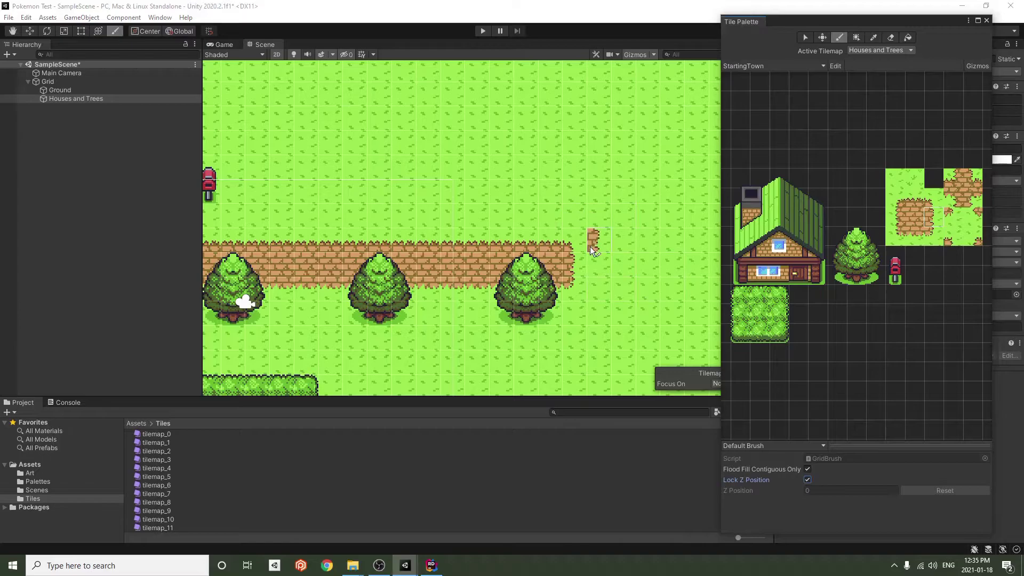
pyautogui.moveTo(645, 177); pyautogui.dragTo(624, 342, button='middle')
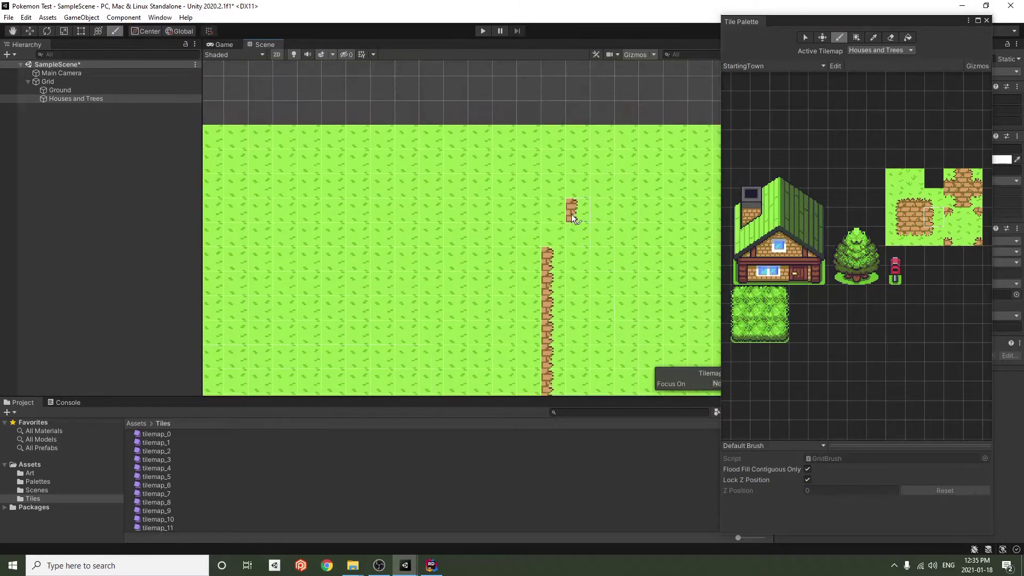
pyautogui.moveTo(548, 147)
pyautogui.mouseDown()
pyautogui.moveTo(565, 239)
pyautogui.moveTo(573, 204)
pyautogui.mouseUp()
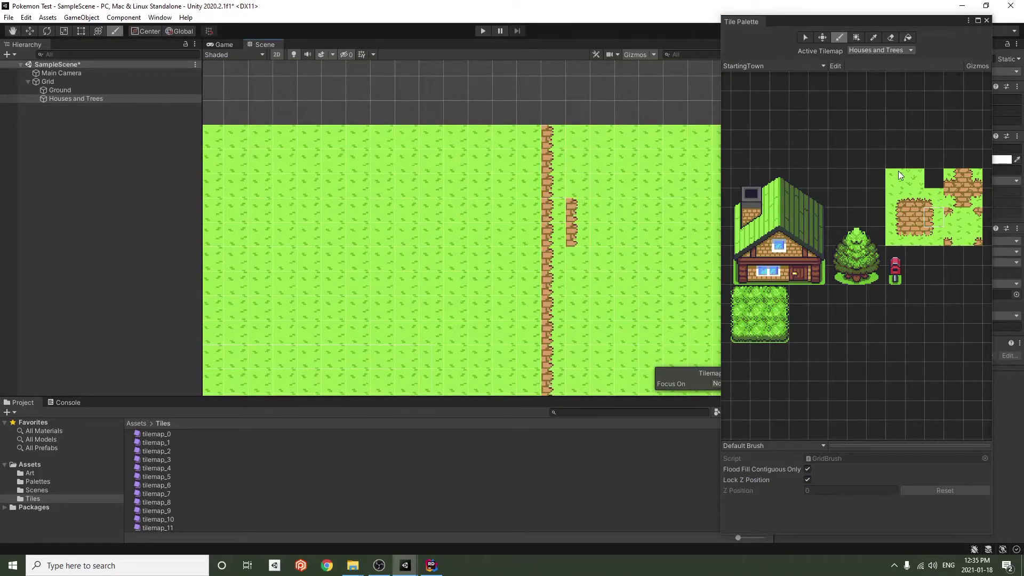
# Erase the misplaced vertical brick strip and the stray tiles beside it from the Houses and Trees tilemap
pyautogui.click(877, 50)
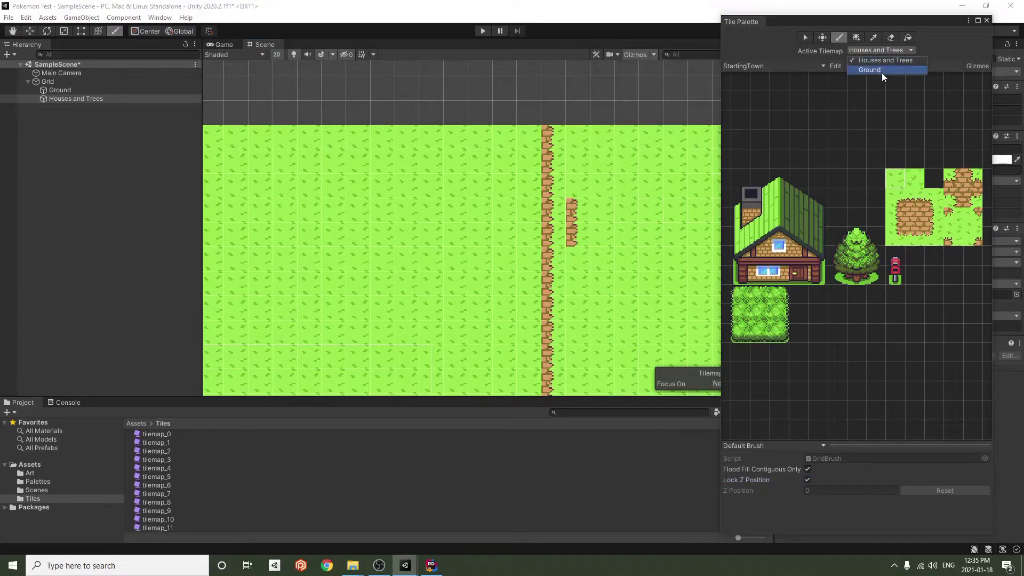
pyautogui.click(880, 60)
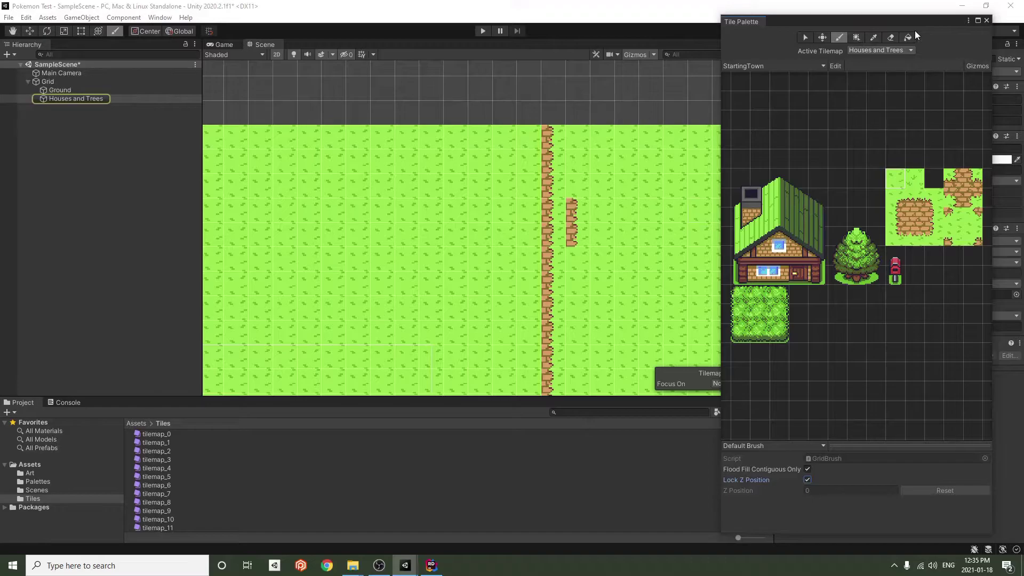
pyautogui.moveTo(548, 133)
pyautogui.mouseDown()
pyautogui.moveTo(549, 226)
pyautogui.moveTo(571, 221)
pyautogui.mouseUp()
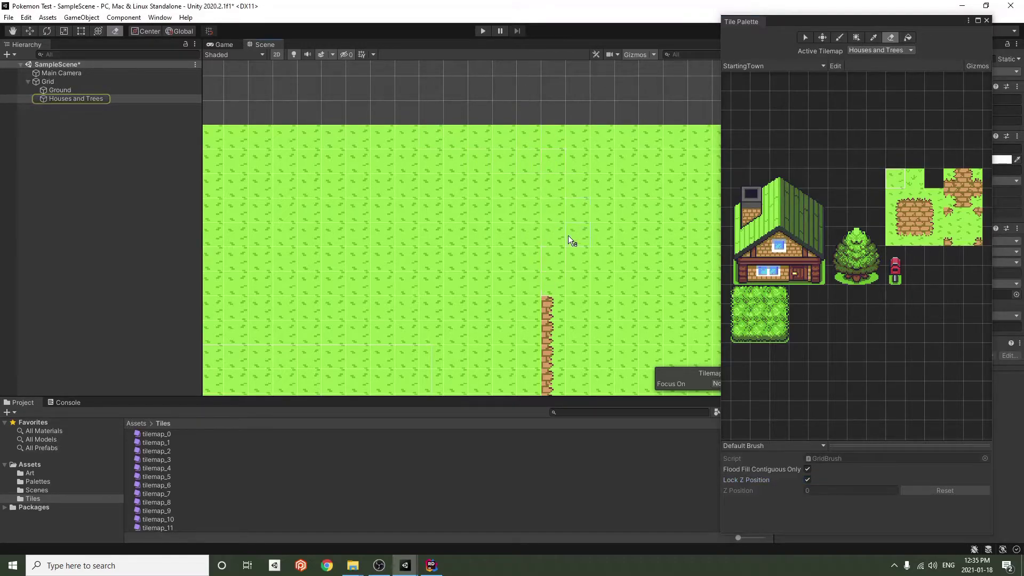
pyautogui.scroll(-3, 565, 278)
pyautogui.scroll(3, 562, 299)
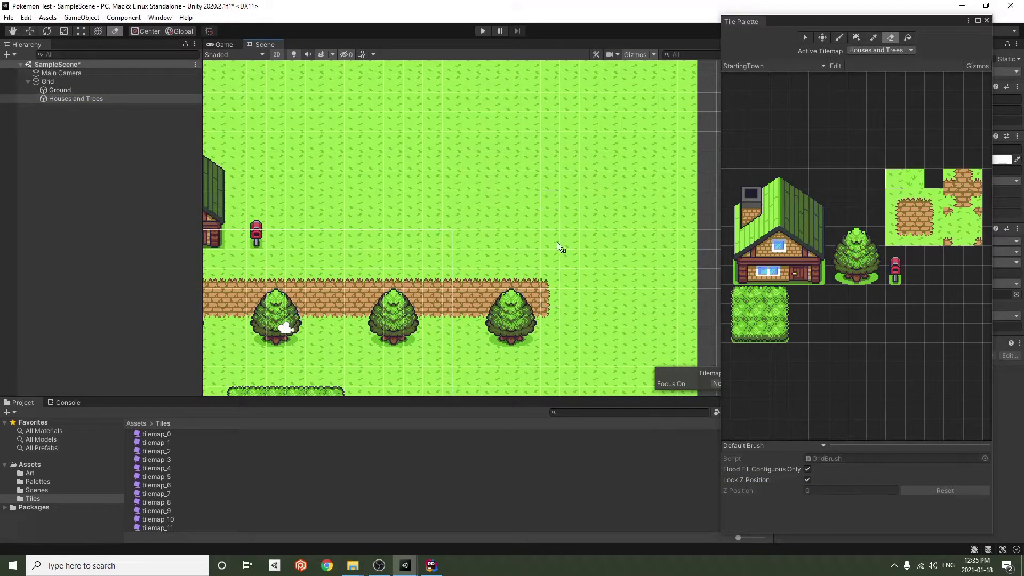
# On the Ground tilemap, paint a vertical brick path with both edges from the horizontal path's right end up to the map's top edge
pyautogui.click(890, 49)
pyautogui.click(891, 65)
pyautogui.press('b')
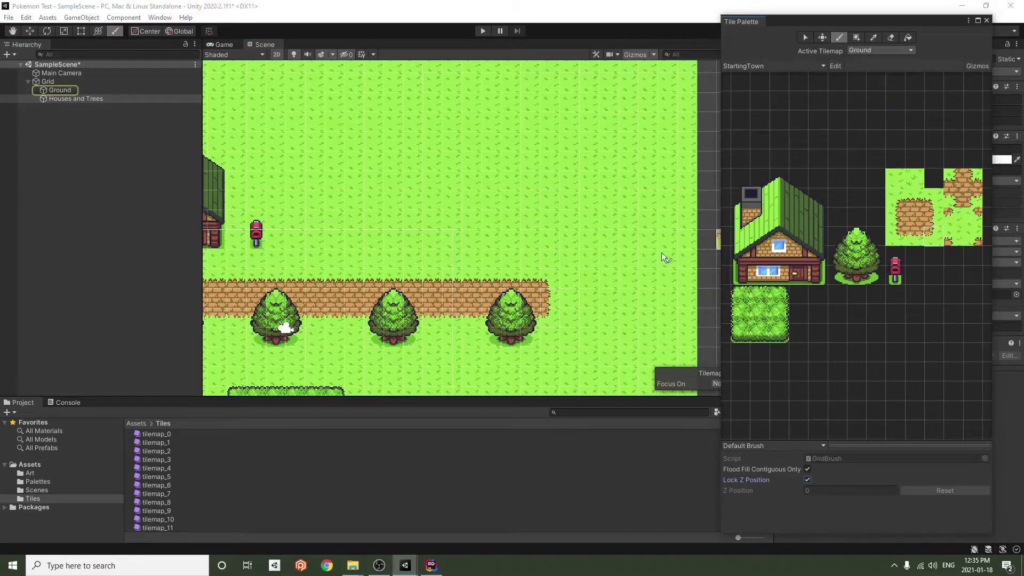
pyautogui.moveTo(550, 271)
pyautogui.mouseDown()
pyautogui.moveTo(540, 227)
pyautogui.moveTo(545, 64)
pyautogui.mouseUp()
pyautogui.moveTo(553, 156)
pyautogui.mouseDown(button='middle')
pyautogui.moveTo(597, 226)
pyautogui.moveTo(606, 287)
pyautogui.mouseUp(button='middle')
pyautogui.click(914, 216)
pyautogui.moveTo(541, 165); pyautogui.dragTo(539, 334)
pyautogui.moveTo(543, 289); pyautogui.dragTo(550, 237)
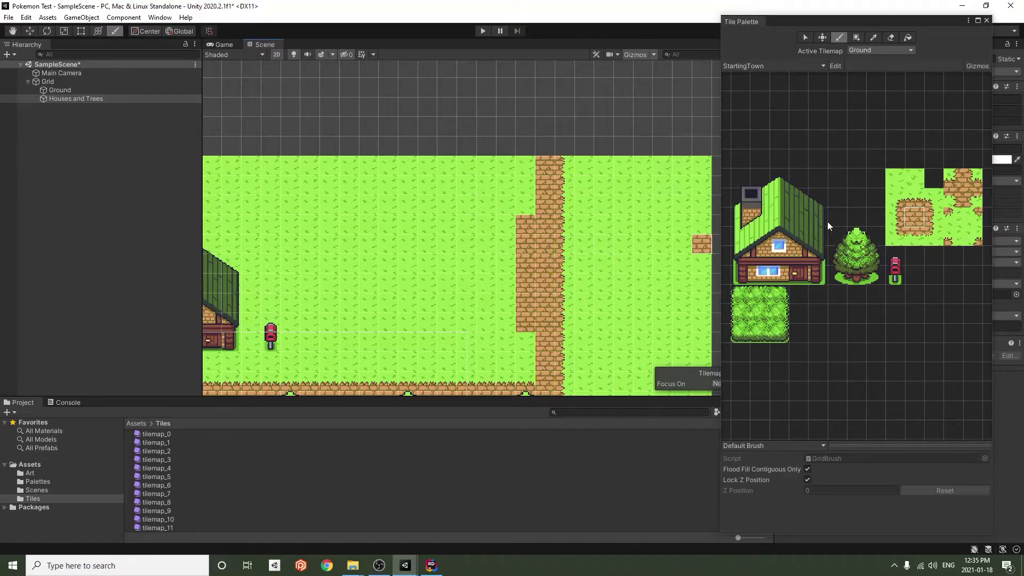
pyautogui.click(904, 217)
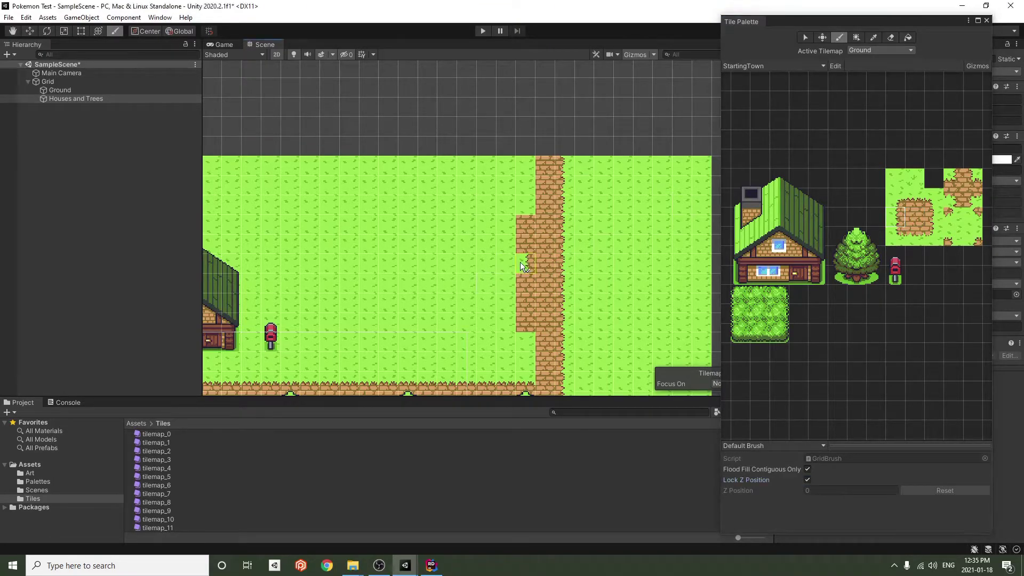
pyautogui.moveTo(559, 302); pyautogui.dragTo(532, 193, button='middle')
pyautogui.moveTo(506, 260); pyautogui.dragTo(486, 174)
# Replace the stray edge tile beside the vertical path with grass and fill the inner corner where the two paths meet with its corner tile
pyautogui.click(908, 38)
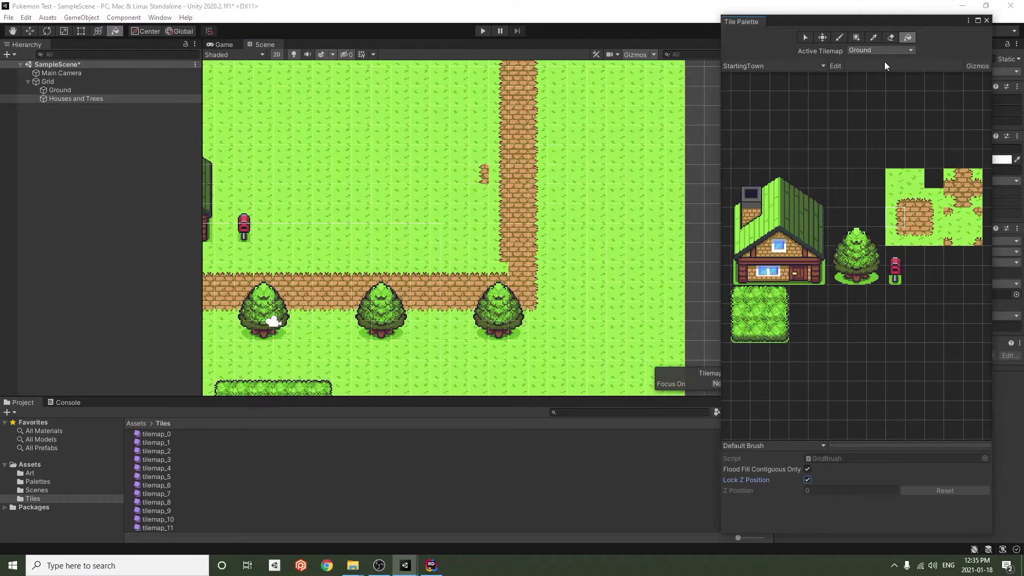
pyautogui.click(485, 178)
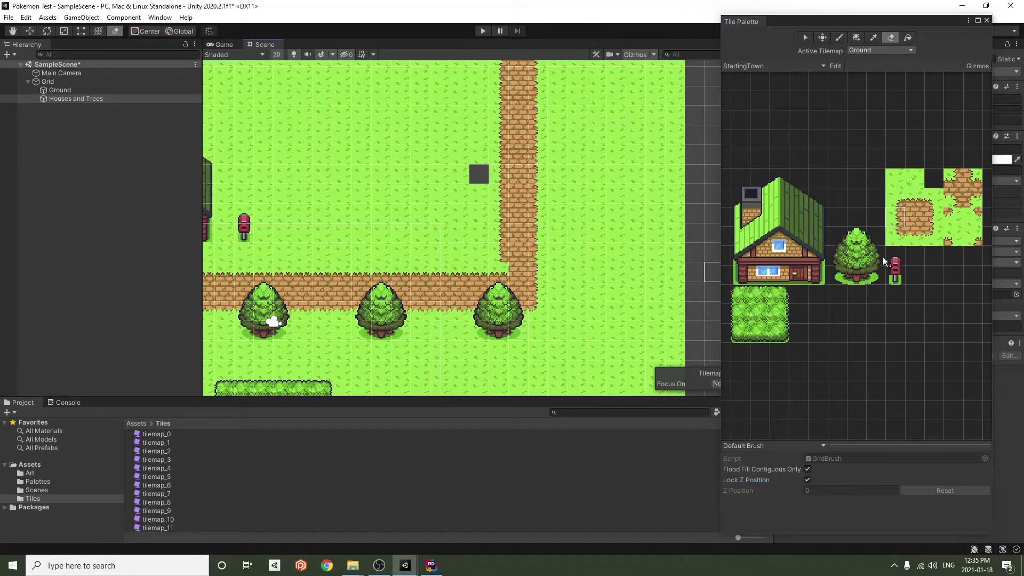
pyautogui.click(898, 175)
pyautogui.click(482, 176)
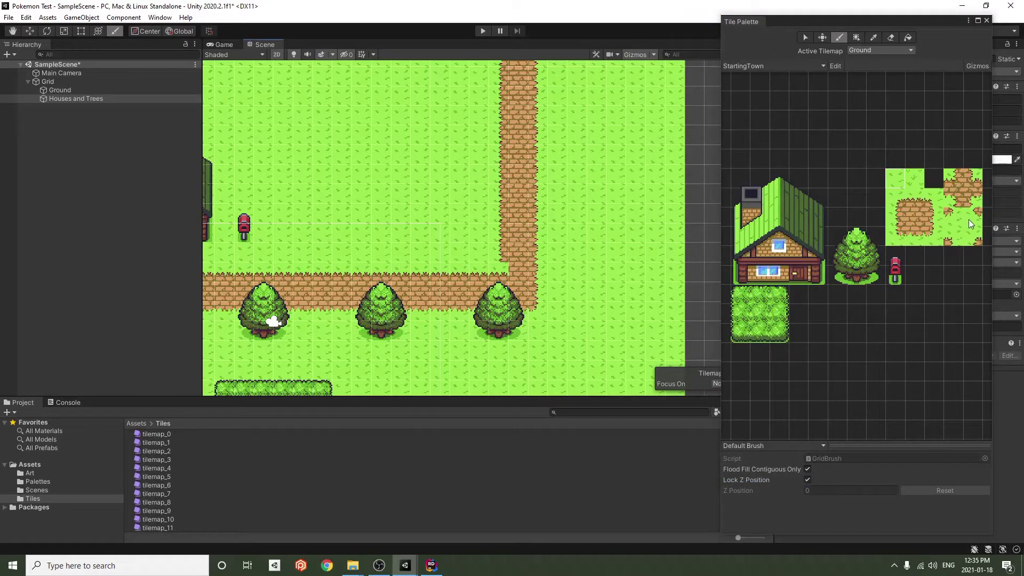
pyautogui.click(970, 239)
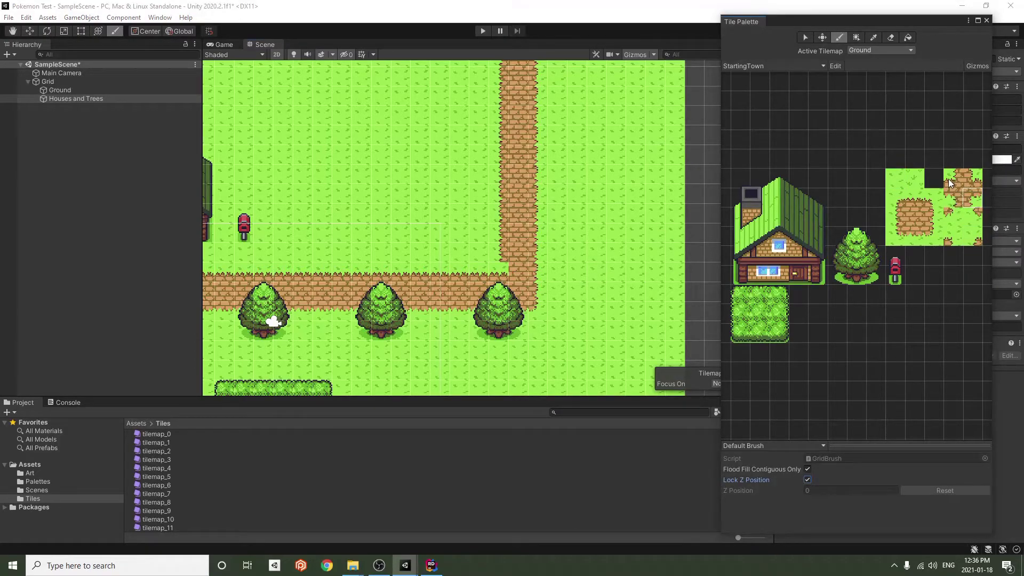
pyautogui.click(497, 272)
# On Houses and Trees, line the map's top edge with trees from beside the vertical path to the left corner, finishing with box fill
pyautogui.moveTo(240, 249); pyautogui.dragTo(472, 264, button='middle')
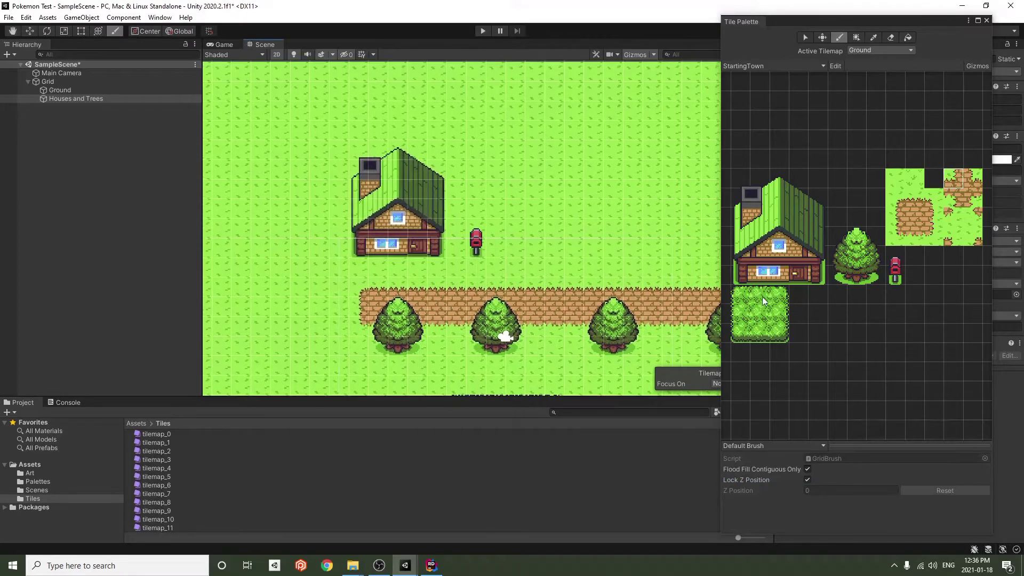
pyautogui.scroll(-7, 461, 262)
pyautogui.moveTo(549, 257); pyautogui.dragTo(543, 206, button='middle')
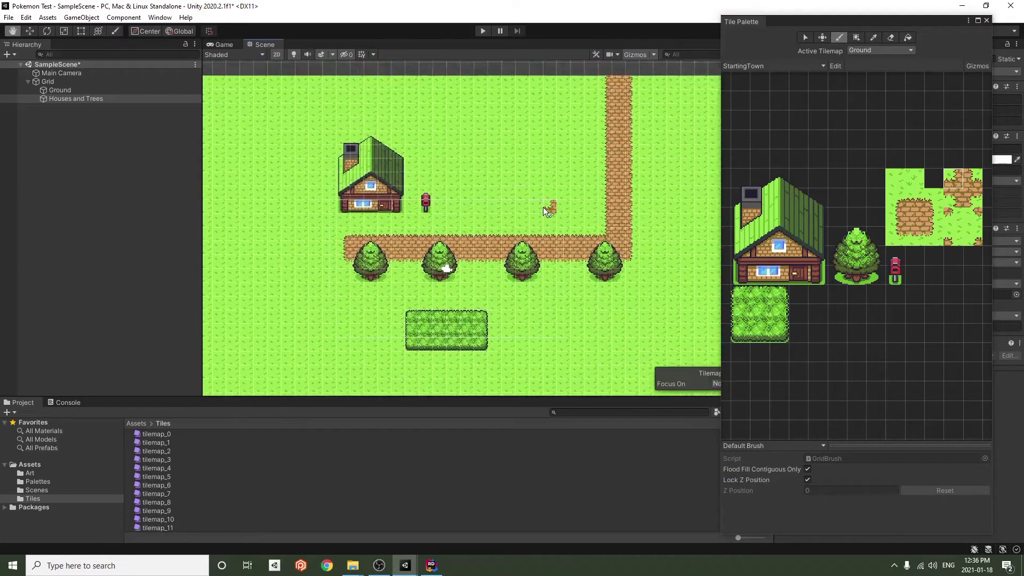
pyautogui.click(854, 51)
pyautogui.click(878, 66)
pyautogui.moveTo(845, 237)
pyautogui.mouseDown()
pyautogui.moveTo(865, 277)
pyautogui.moveTo(883, 280)
pyautogui.mouseUp()
pyautogui.click(601, 104)
pyautogui.moveTo(556, 109); pyautogui.dragTo(427, 106)
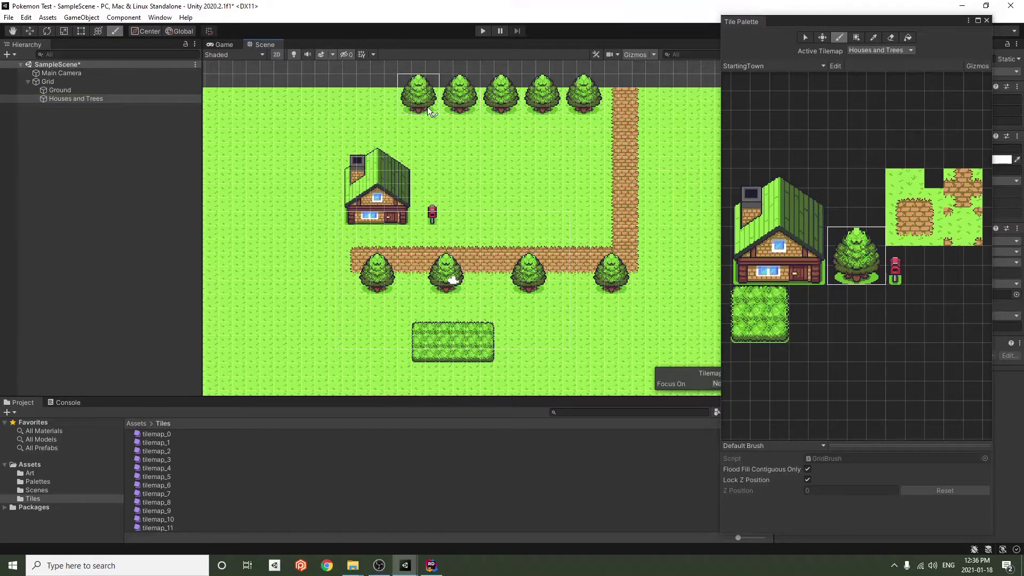
pyautogui.click(857, 37)
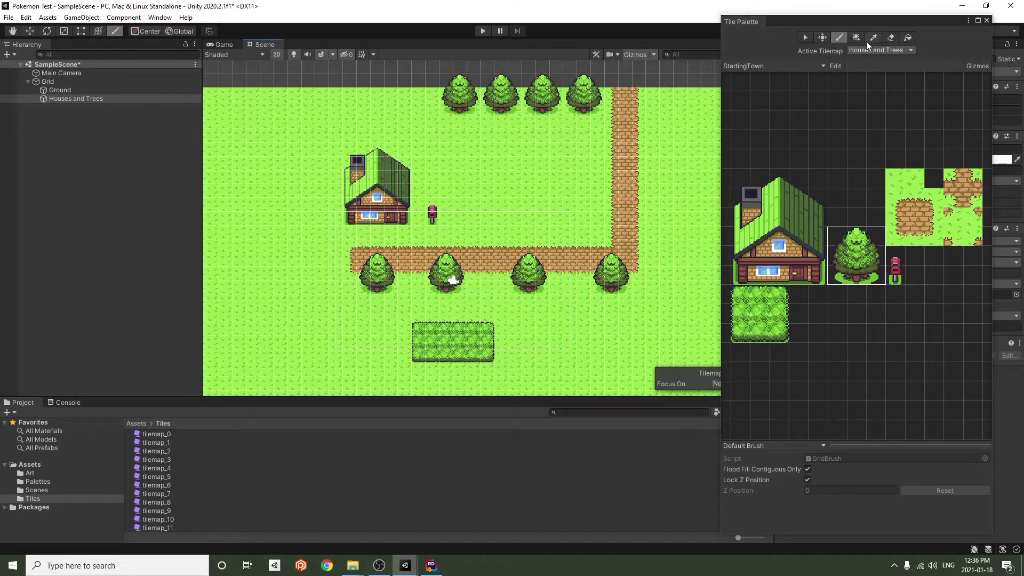
pyautogui.moveTo(436, 109); pyautogui.dragTo(206, 84)
# Box-fill trees down the map's left edge and along its bottom edge to the right corner
pyautogui.moveTo(306, 179); pyautogui.dragTo(532, 154, button='middle')
pyautogui.moveTo(408, 91); pyautogui.dragTo(440, 372)
pyautogui.moveTo(548, 322); pyautogui.dragTo(538, 140, button='middle')
pyautogui.moveTo(405, 211); pyautogui.dragTo(684, 240)
pyautogui.moveTo(653, 291); pyautogui.dragTo(257, 309, button='middle')
pyautogui.moveTo(296, 227); pyautogui.dragTo(568, 254)
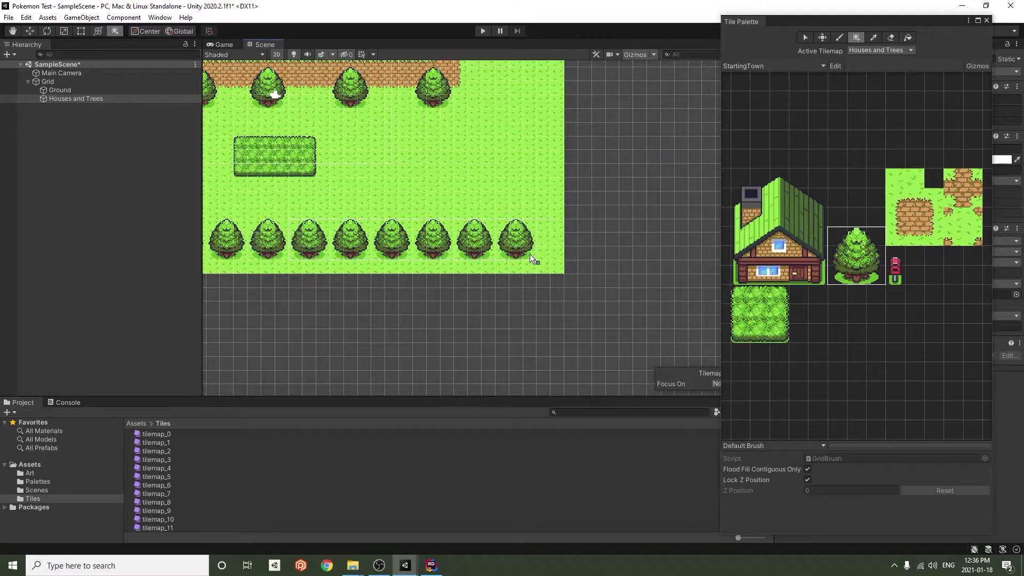
# Box-fill trees along the map's top edge from the vertical path to the right corner and down the entire right edge
pyautogui.moveTo(562, 217); pyautogui.dragTo(630, 469, button='middle')
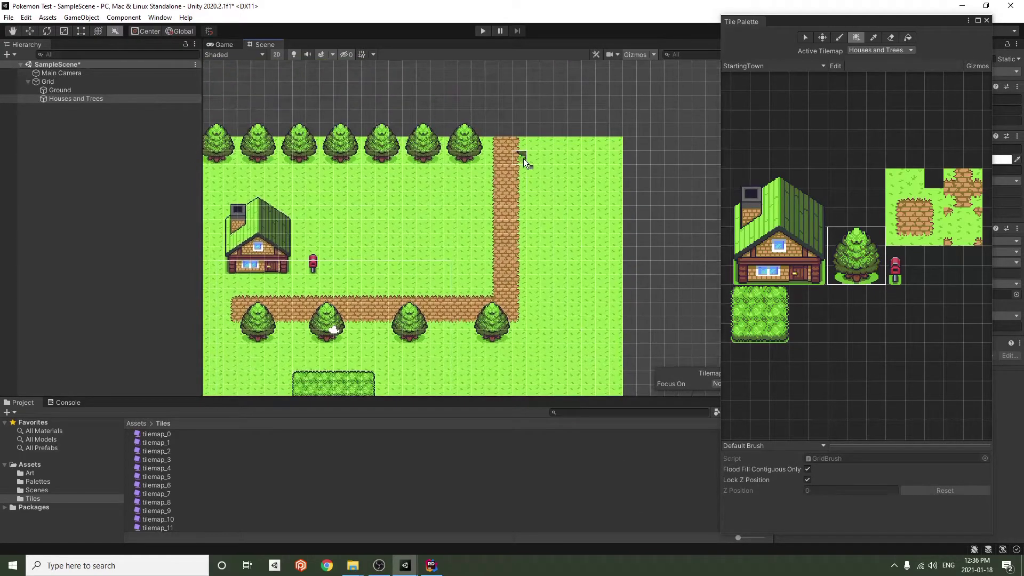
pyautogui.moveTo(530, 160); pyautogui.dragTo(597, 133)
pyautogui.moveTo(599, 178); pyautogui.dragTo(608, 359)
pyautogui.scroll(-2, 584, 349)
pyautogui.moveTo(578, 315); pyautogui.dragTo(535, 182, button='middle')
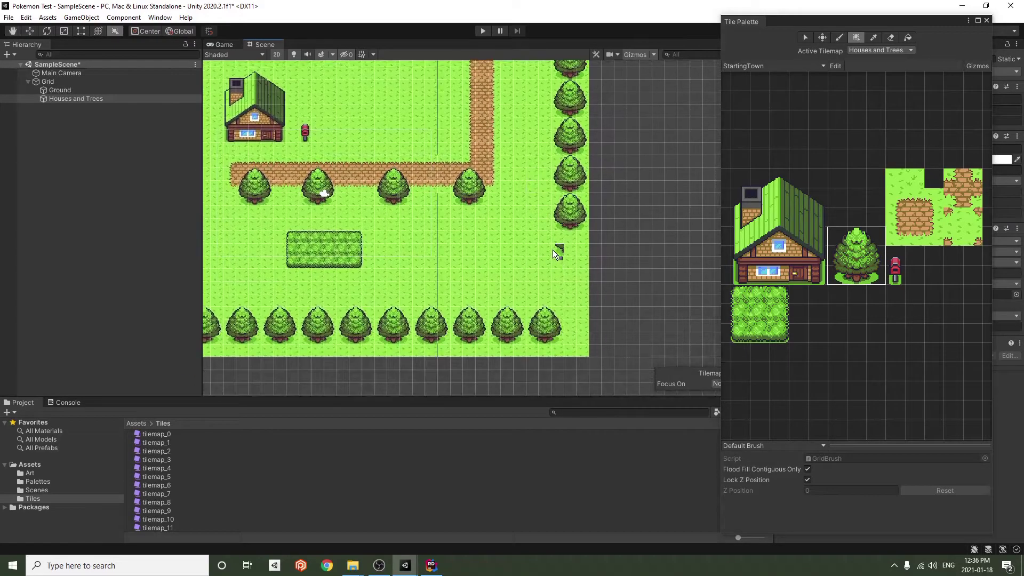
pyautogui.moveTo(552, 241); pyautogui.dragTo(584, 304)
pyautogui.moveTo(475, 261); pyautogui.dragTo(566, 331, button='middle')
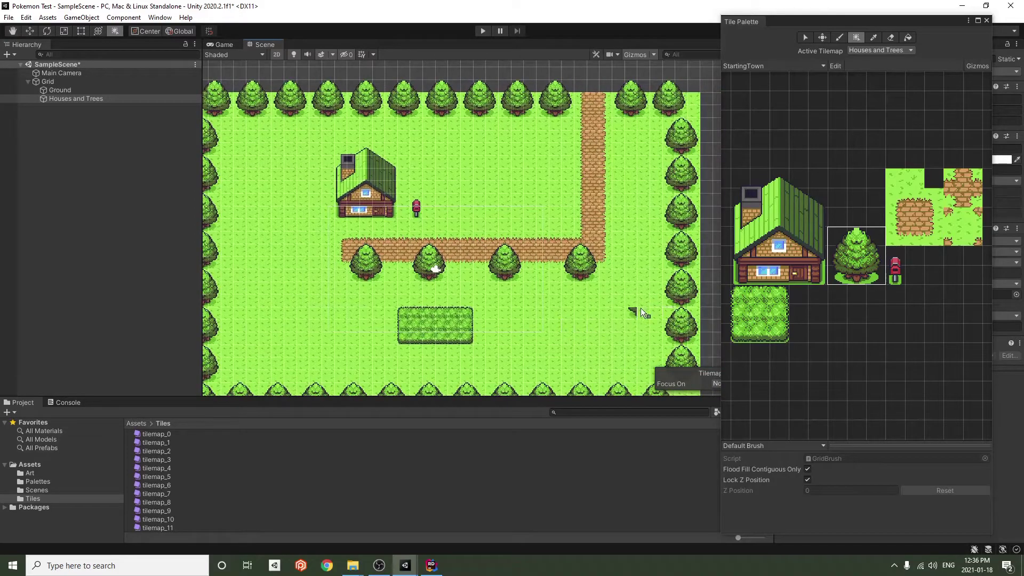
pyautogui.click(856, 197)
pyautogui.scroll(-1, 517, 287)
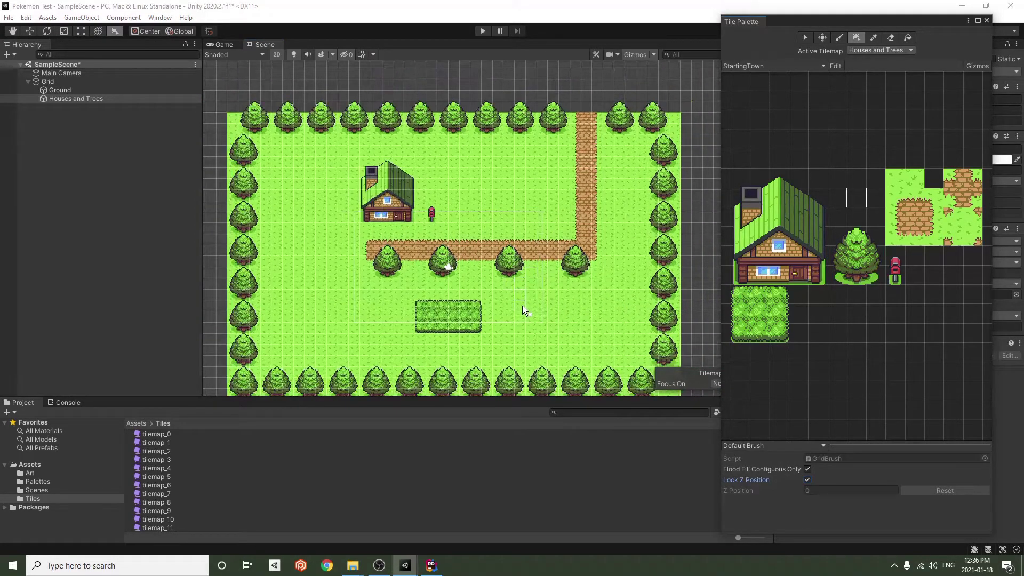
# Paint a second house between the mailbox and the vertical path, above the horizontal path, and save the scene
pyautogui.moveTo(741, 184)
pyautogui.mouseDown()
pyautogui.moveTo(795, 231)
pyautogui.moveTo(824, 277)
pyautogui.mouseUp()
pyautogui.press('b')
pyautogui.click(537, 219)
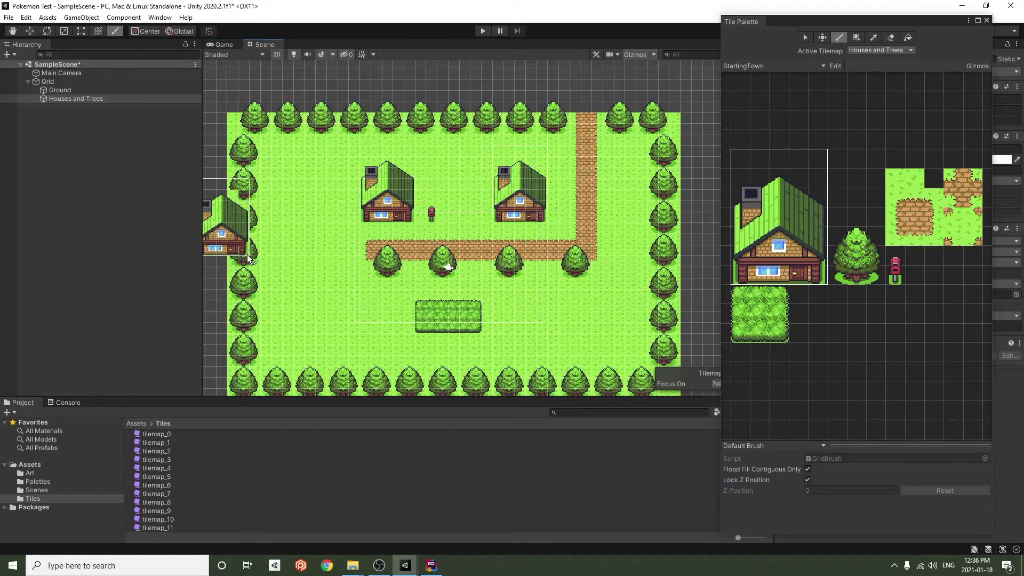
pyautogui.click(856, 140)
pyautogui.scroll(-1, 499, 284)
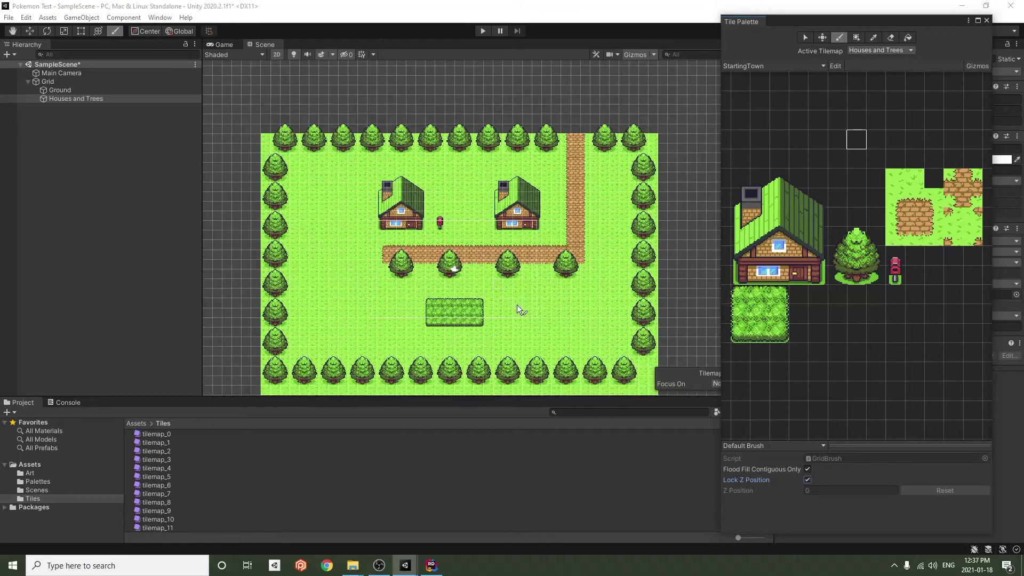
pyautogui.scroll(2, 517, 304)
pyautogui.scroll(1, 510, 293)
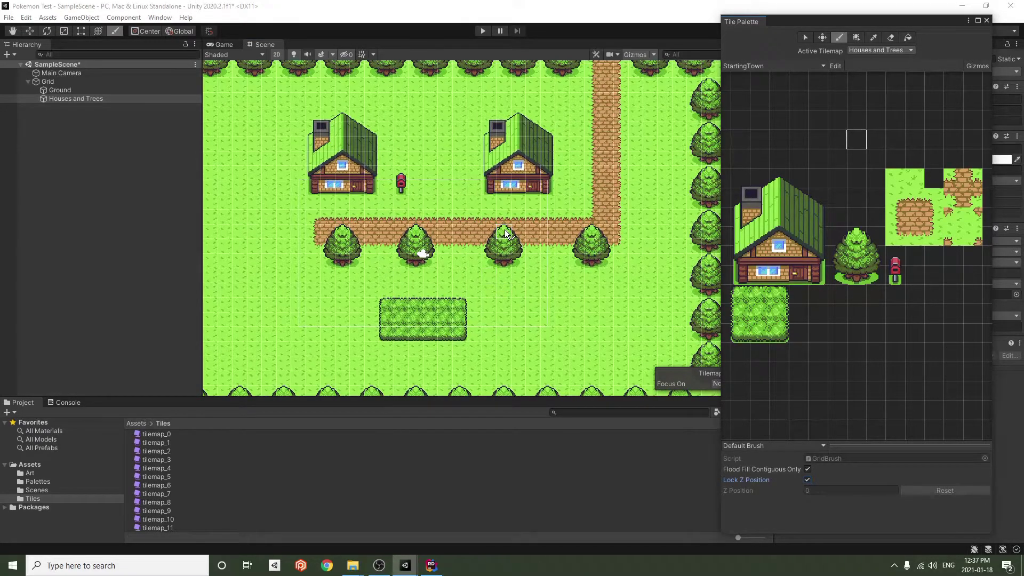
pyautogui.click(100, 186)
pyautogui.hotkey('ctrl', 's')
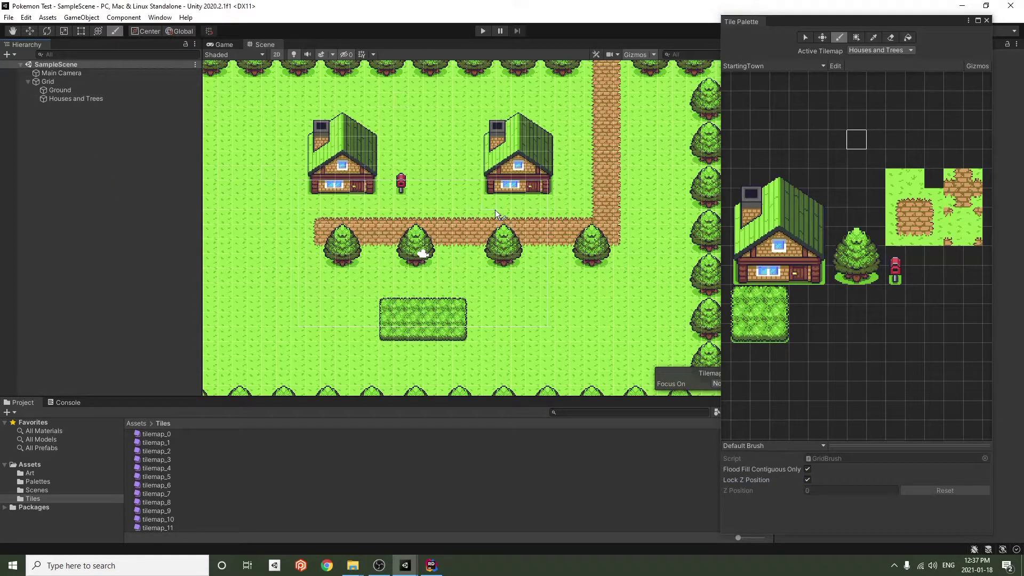
# Show the Game view unobstructed by moving the Tile Palette window aside and hiding the statistics overlay
pyautogui.click(217, 45)
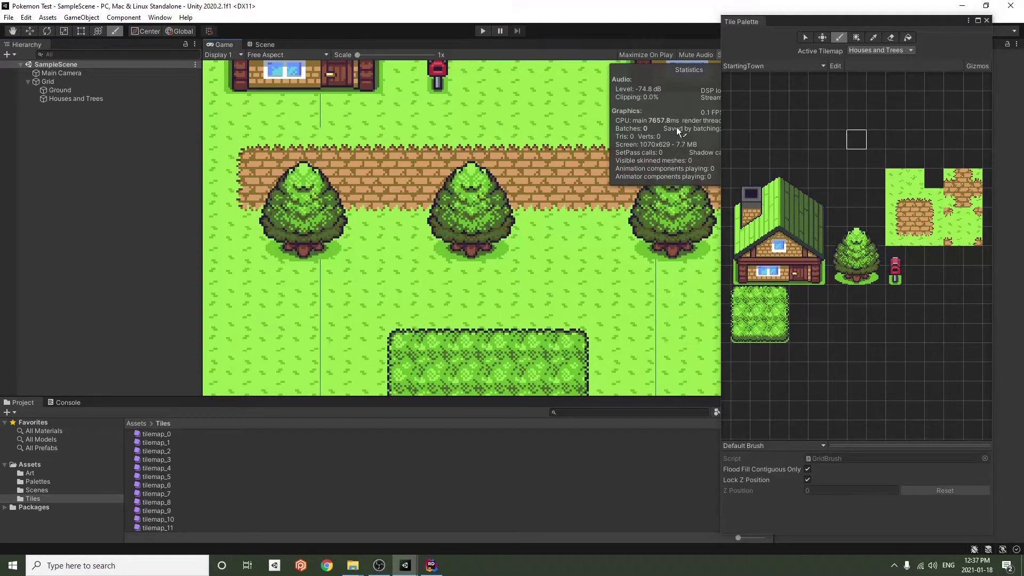
pyautogui.moveTo(937, 22); pyautogui.dragTo(1008, 50)
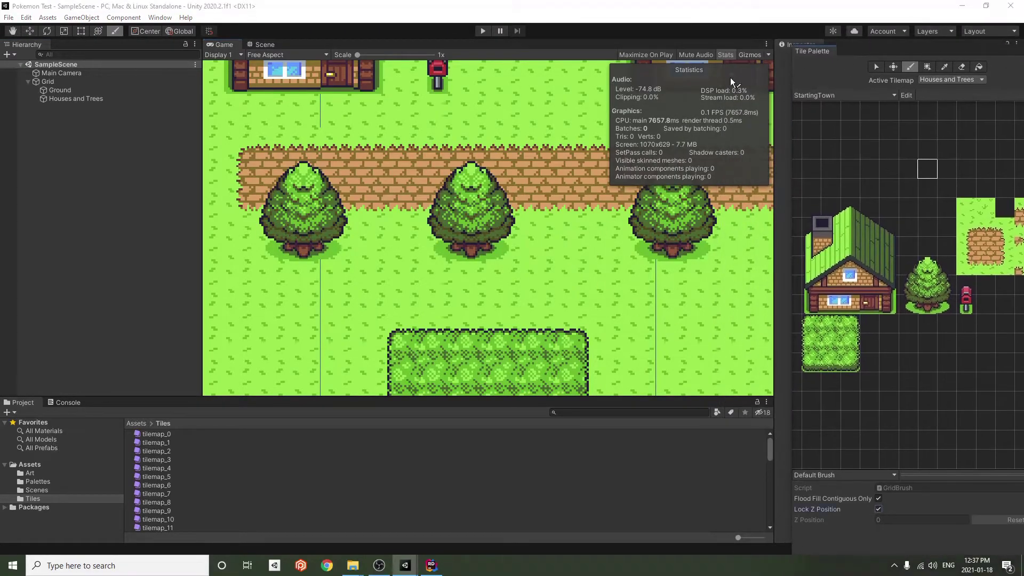
pyautogui.click(725, 54)
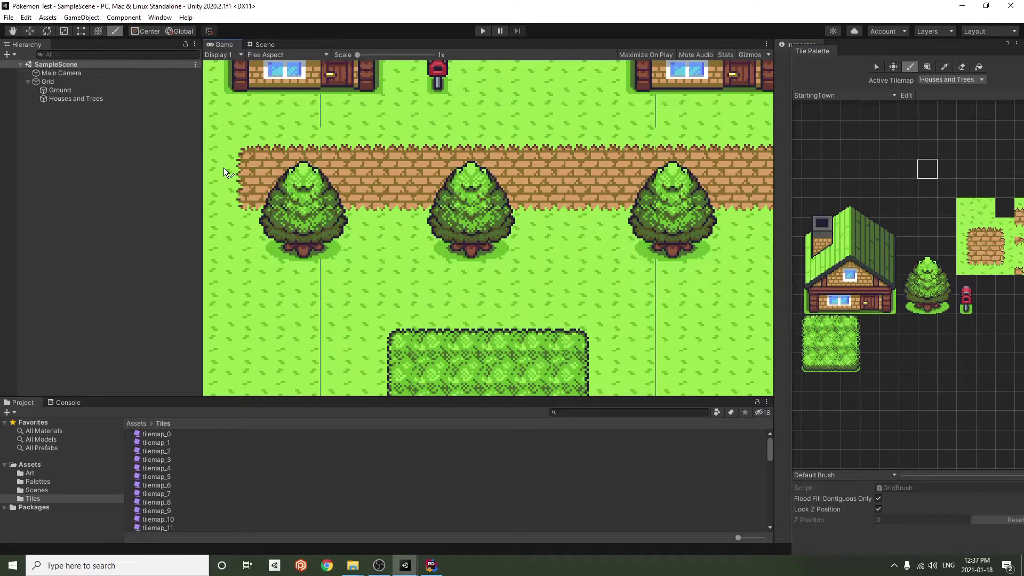
# Add a 2D Pixel Perfect Camera to the scene and delete the Main Camera
pyautogui.rightClick(63, 154)
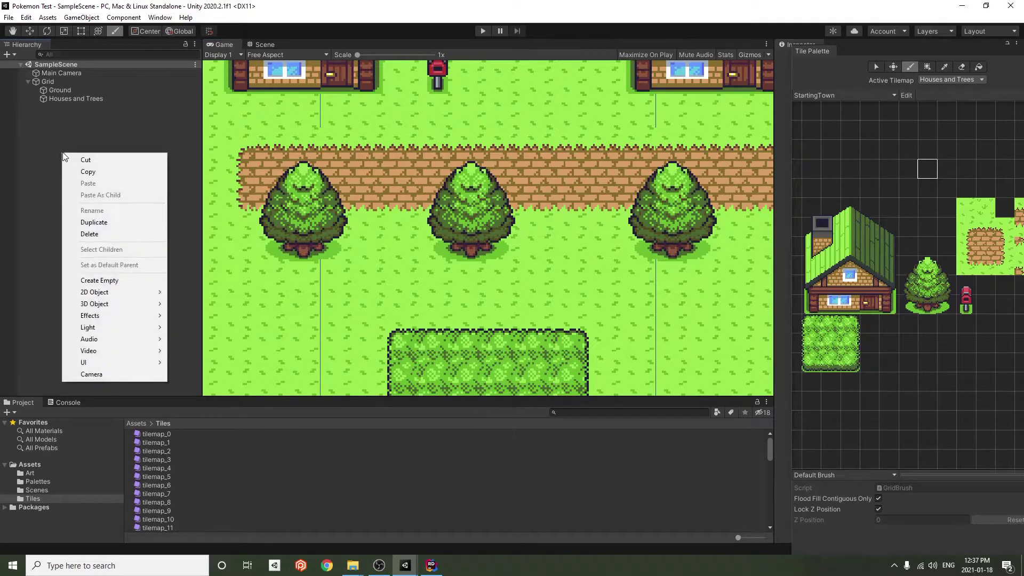
pyautogui.moveTo(95, 296)
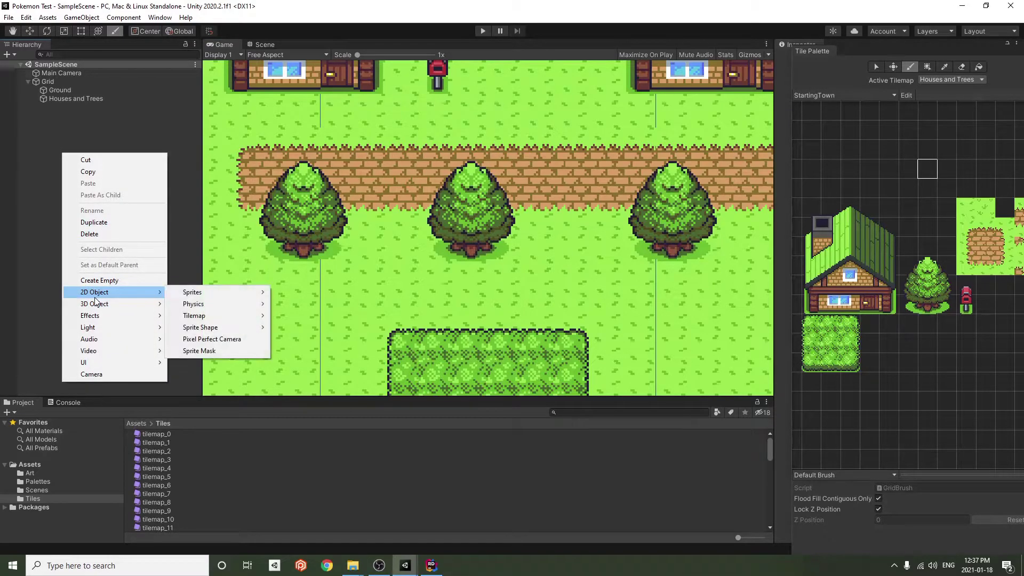
pyautogui.click(230, 339)
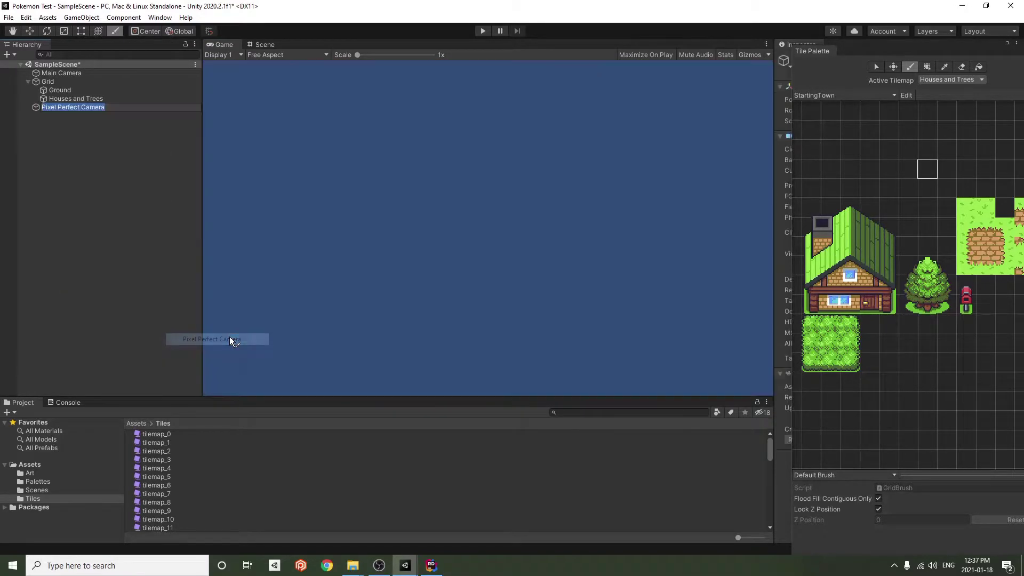
pyautogui.click(96, 182)
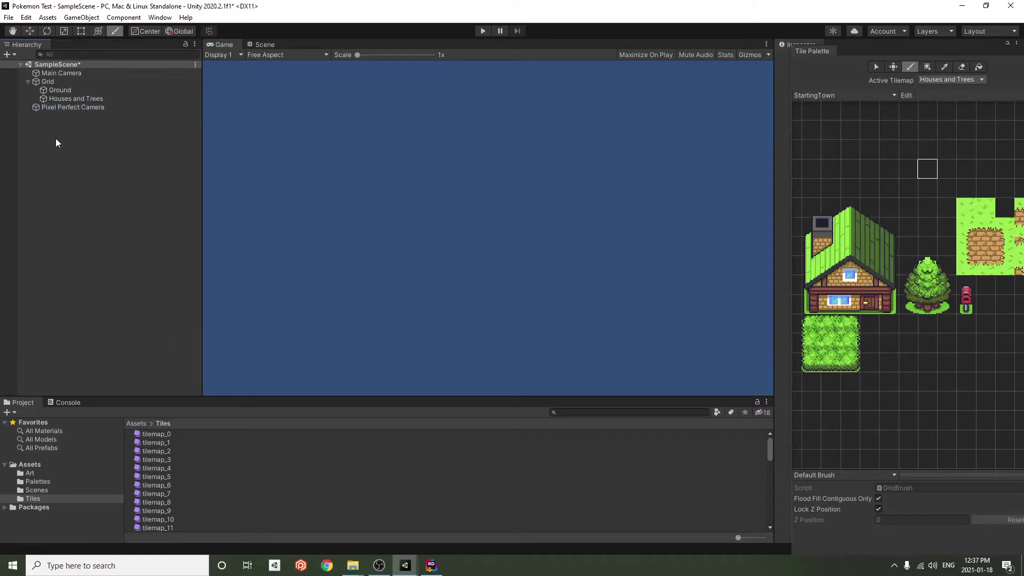
pyautogui.click(73, 74)
pyautogui.rightClick(74, 78)
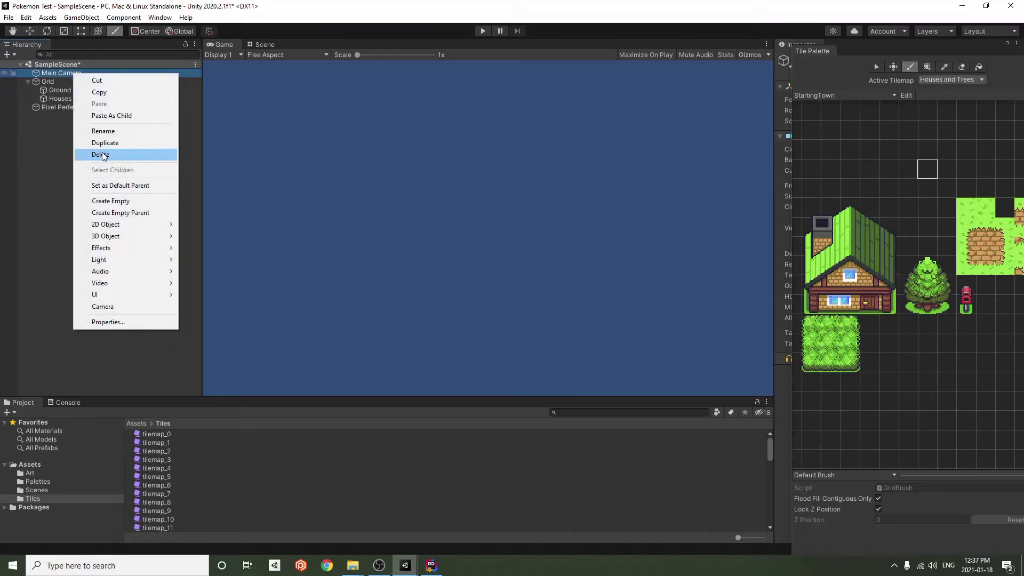
pyautogui.click(94, 155)
# Set the Pixel Perfect Camera's position to 0 and move the Tile Palette window clear of the Inspector
pyautogui.click(78, 99)
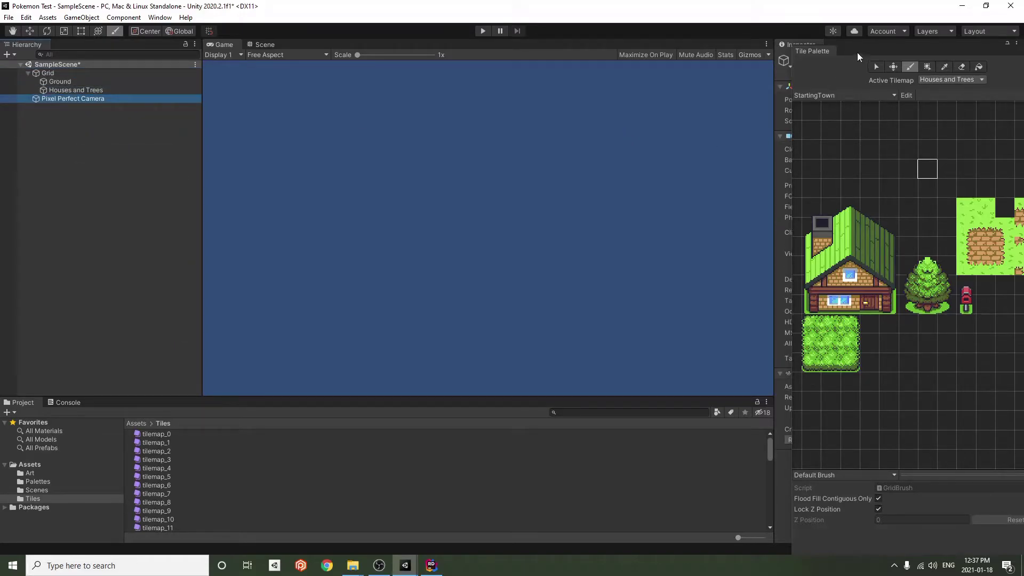
pyautogui.moveTo(856, 52); pyautogui.dragTo(840, 214)
pyautogui.write('0')
pyautogui.press('Tab')
pyautogui.write('0')
pyautogui.click(930, 234)
pyautogui.moveTo(995, 218); pyautogui.dragTo(623, 296)
# In the Scene view, set the Pixel Perfect Camera's Z position to -5 and its projection to Orthographic
pyautogui.click(264, 45)
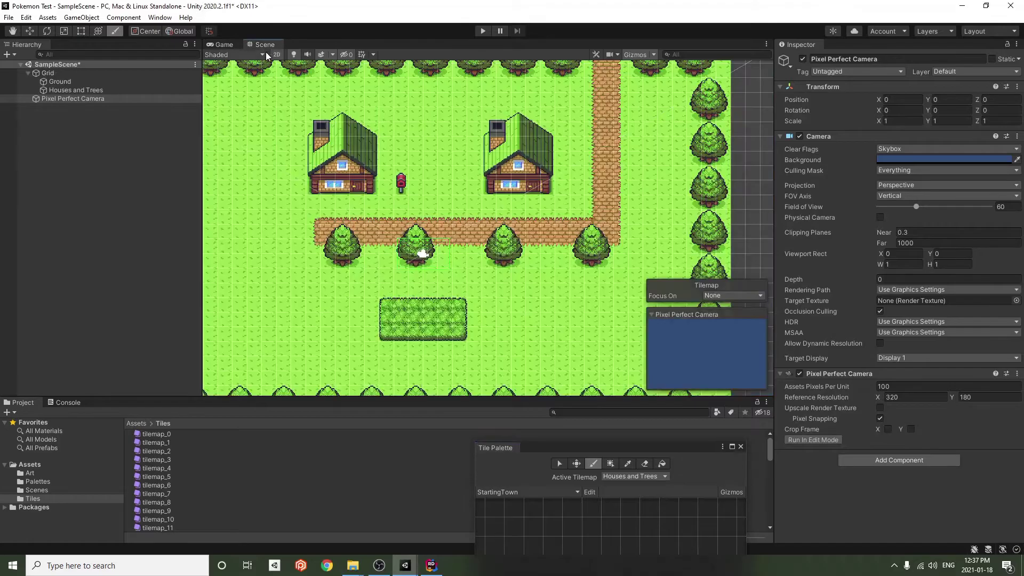
pyautogui.scroll(-2, 480, 168)
pyautogui.doubleClick(78, 97)
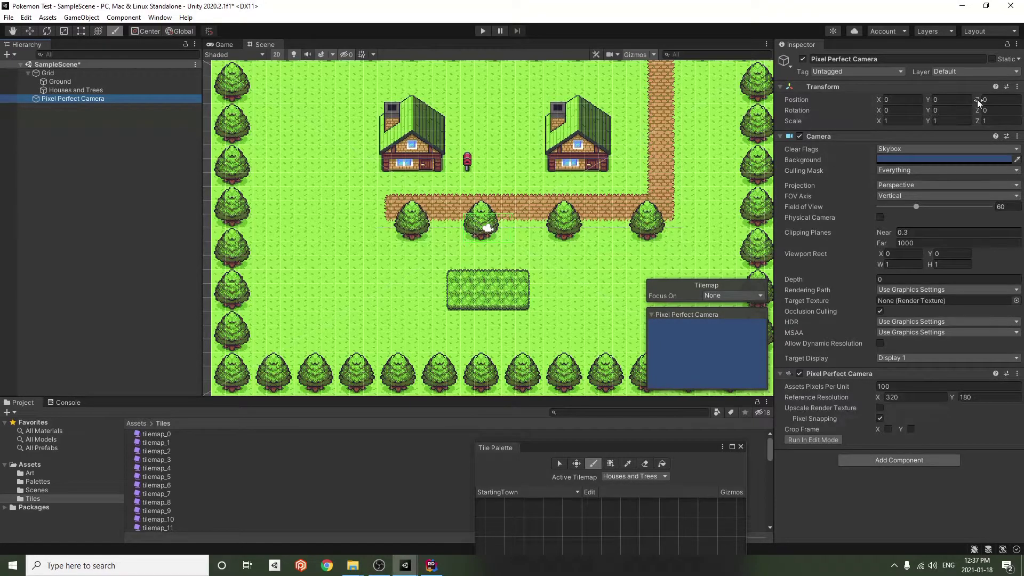
pyautogui.moveTo(977, 99); pyautogui.dragTo(875, 103)
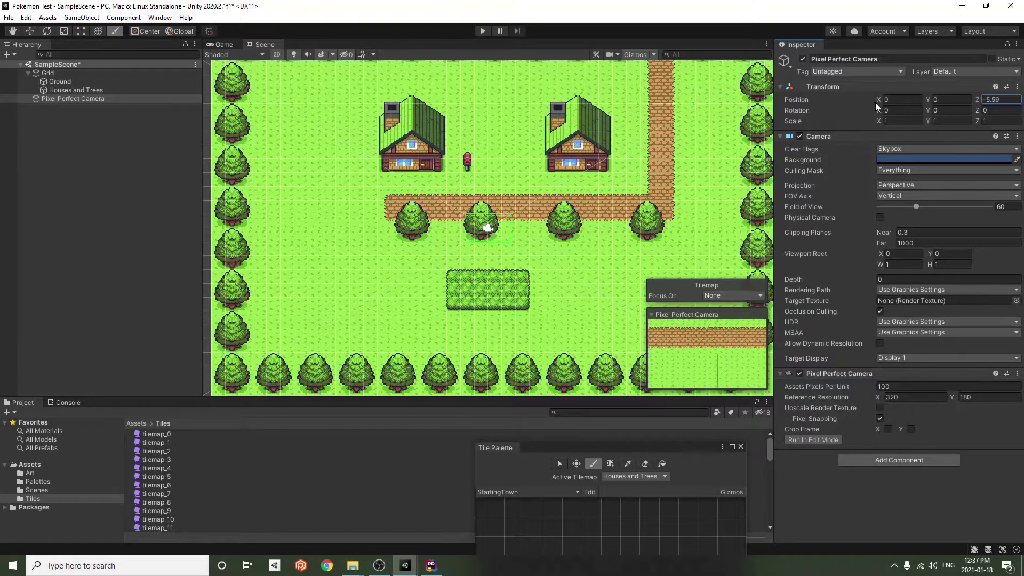
pyautogui.click(1001, 100)
pyautogui.write('-5')
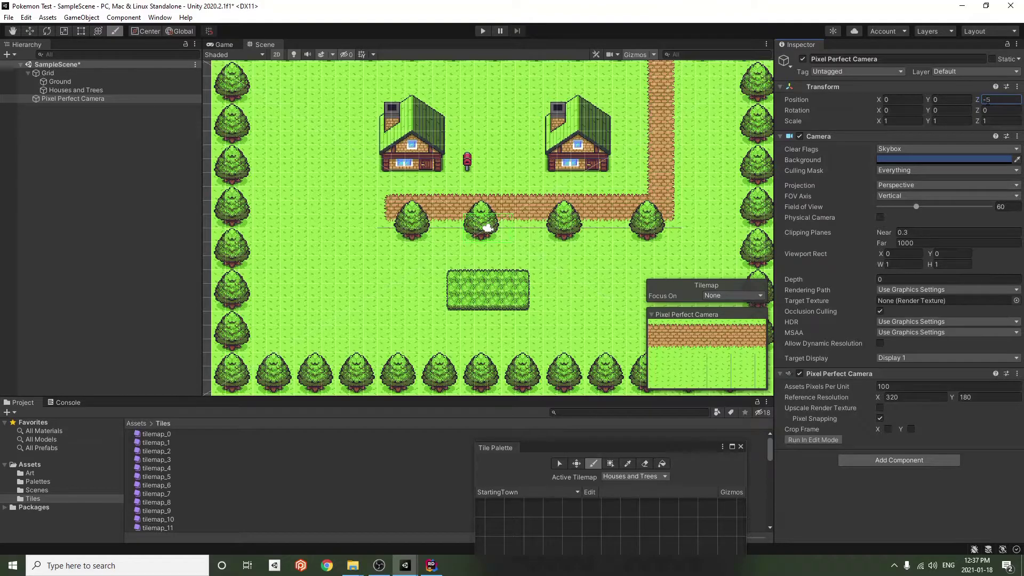
pyautogui.click(942, 187)
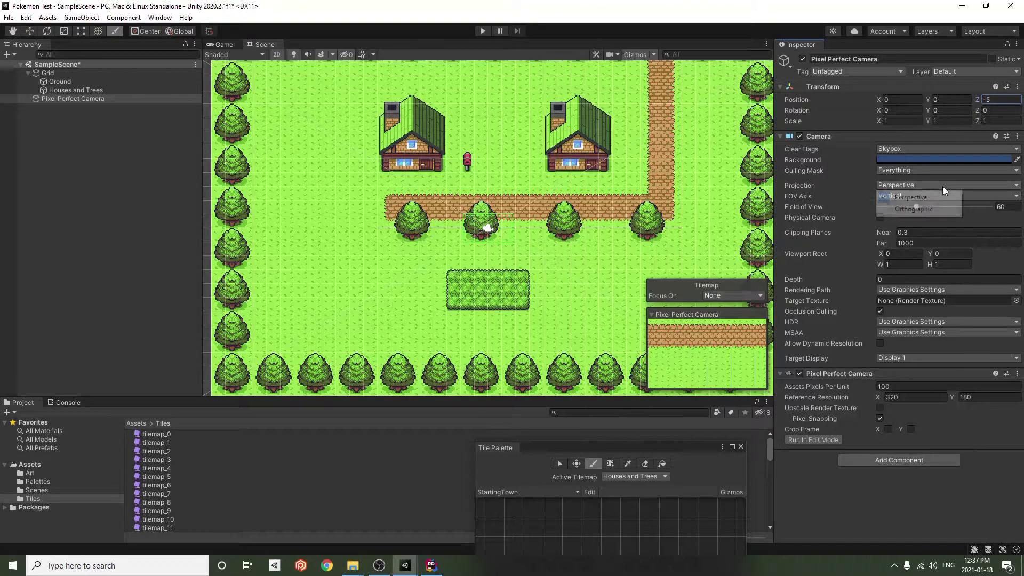
pyautogui.click(926, 210)
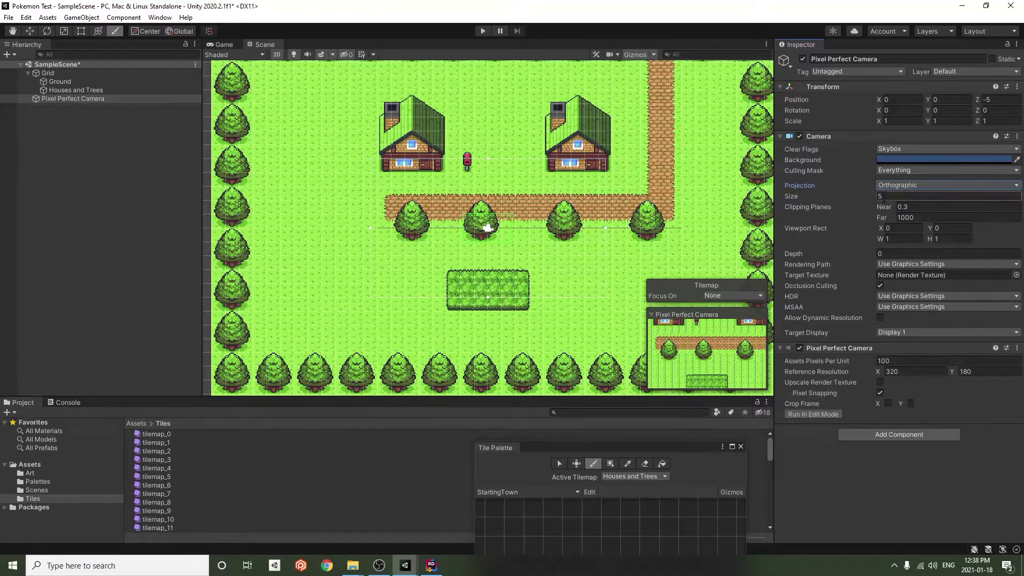
pyautogui.click(862, 497)
# Try the camera at Z positions -0.14 and -1.4 to compare its preview, and set Z back to -5
pyautogui.moveTo(978, 100)
pyautogui.mouseDown()
pyautogui.moveTo(862, 98)
pyautogui.moveTo(979, 113)
pyautogui.mouseUp()
pyautogui.moveTo(27, 110); pyautogui.dragTo(91, 106)
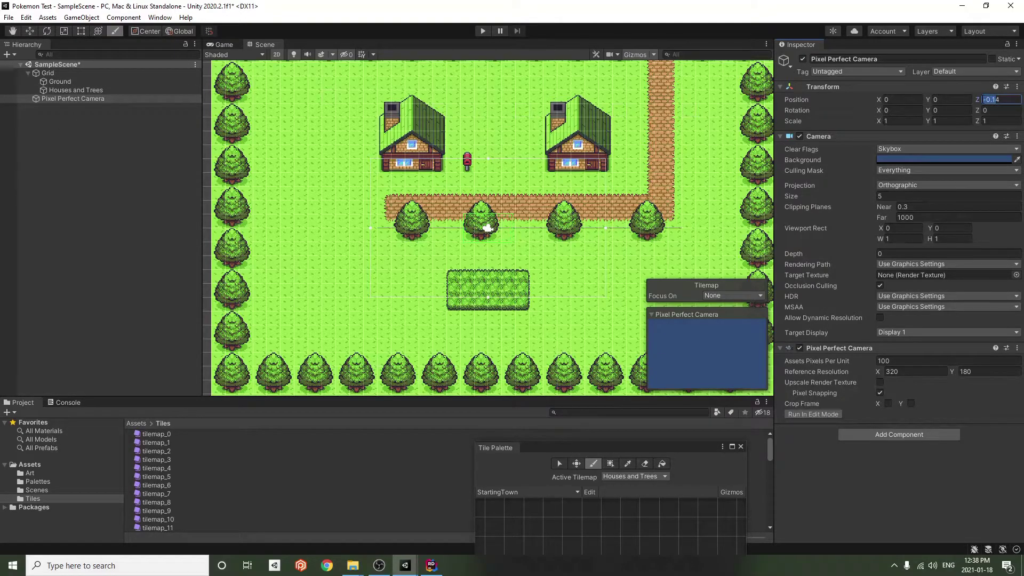
pyautogui.moveTo(978, 100); pyautogui.dragTo(970, 102)
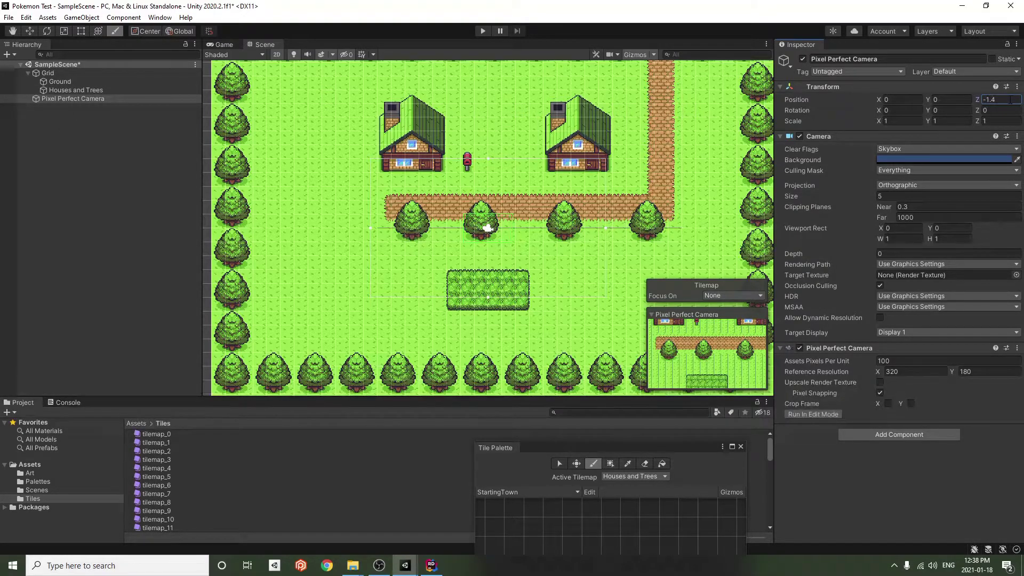
pyautogui.click(85, 74)
pyautogui.click(90, 82)
pyautogui.click(93, 91)
pyautogui.click(91, 99)
pyautogui.moveTo(1008, 102); pyautogui.dragTo(734, 107)
pyautogui.write('-5')
# Set the camera's orthographic size to 7 and its Assets Pixels Per Unit to 16
pyautogui.moveTo(843, 197); pyautogui.dragTo(926, 217)
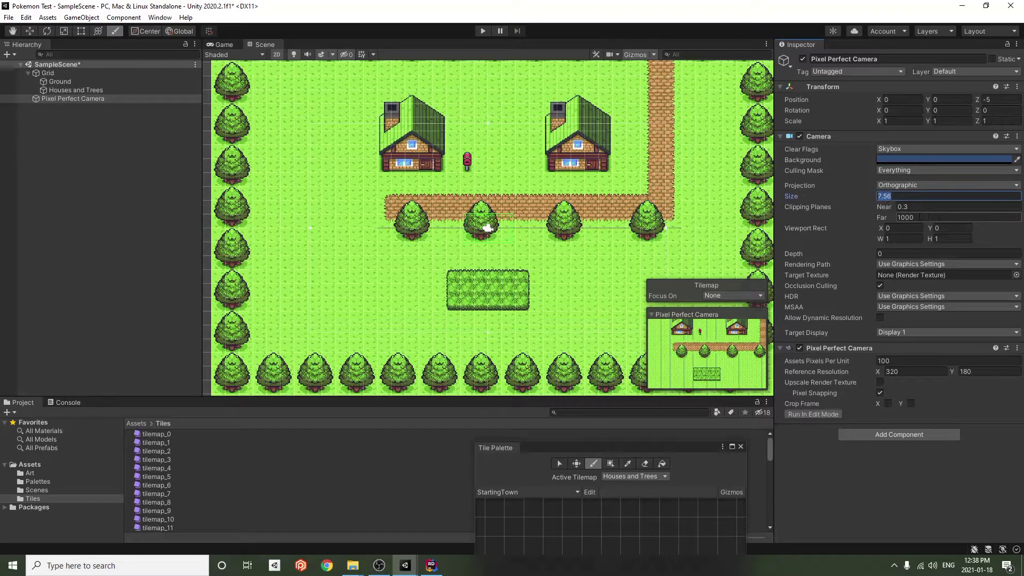
pyautogui.write('7')
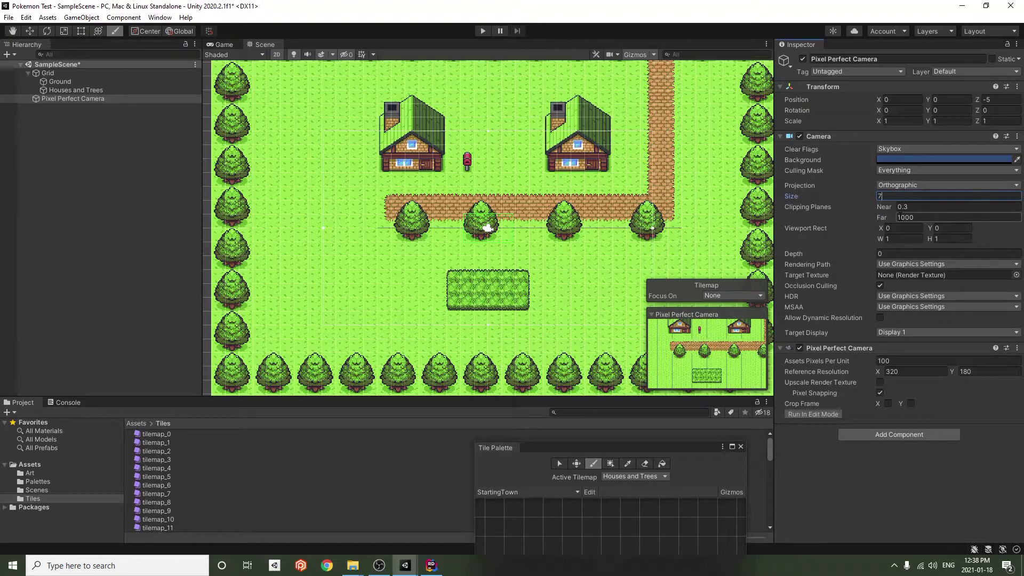
pyautogui.press('Return')
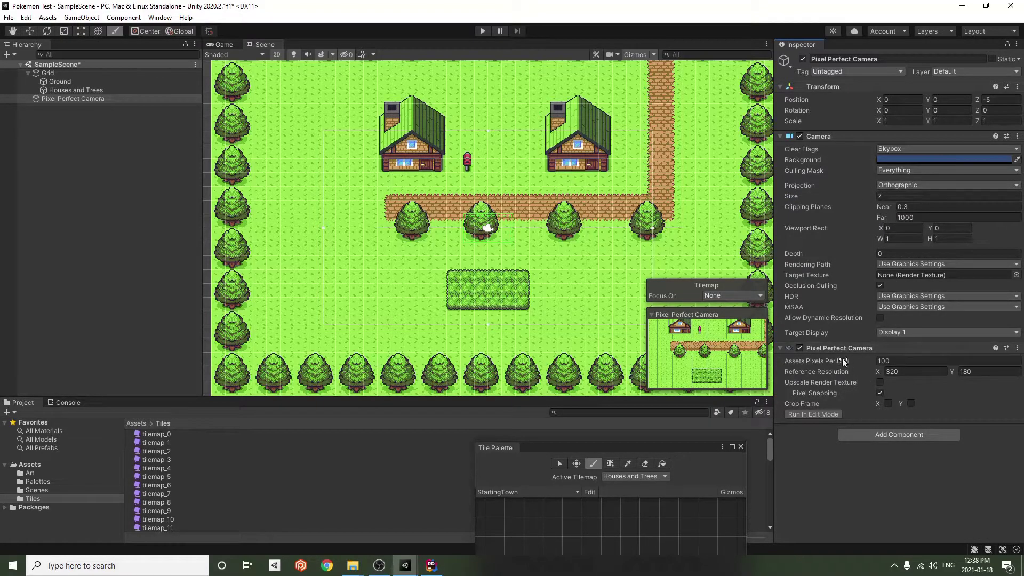
pyautogui.click(881, 357)
pyautogui.write('16')
pyautogui.click(843, 510)
# Try running the Pixel Perfect Camera in edit mode with a reference resolution X of 612, and undo those changes
pyautogui.click(821, 416)
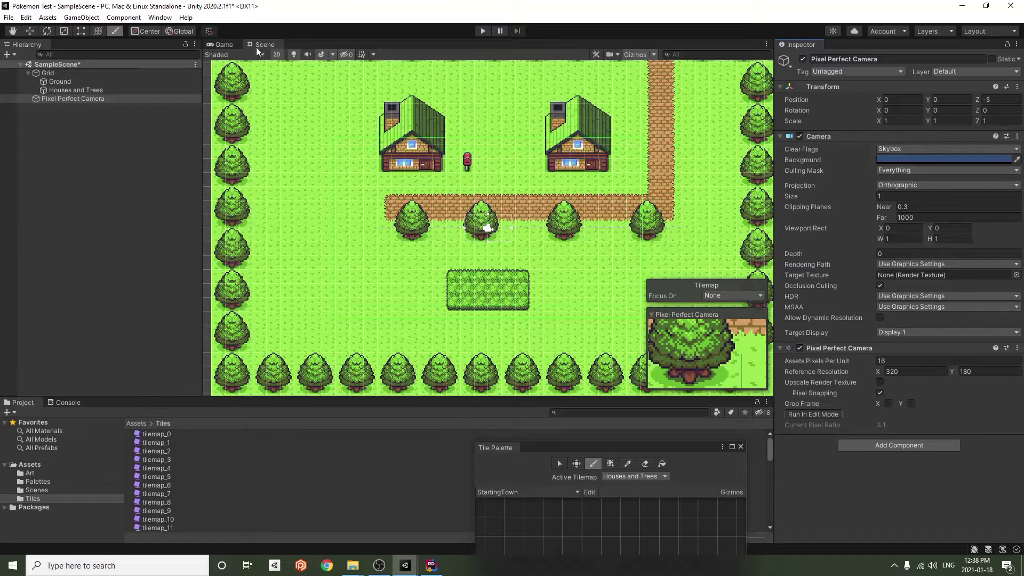
pyautogui.moveTo(877, 373); pyautogui.dragTo(12, 389)
pyautogui.click(821, 416)
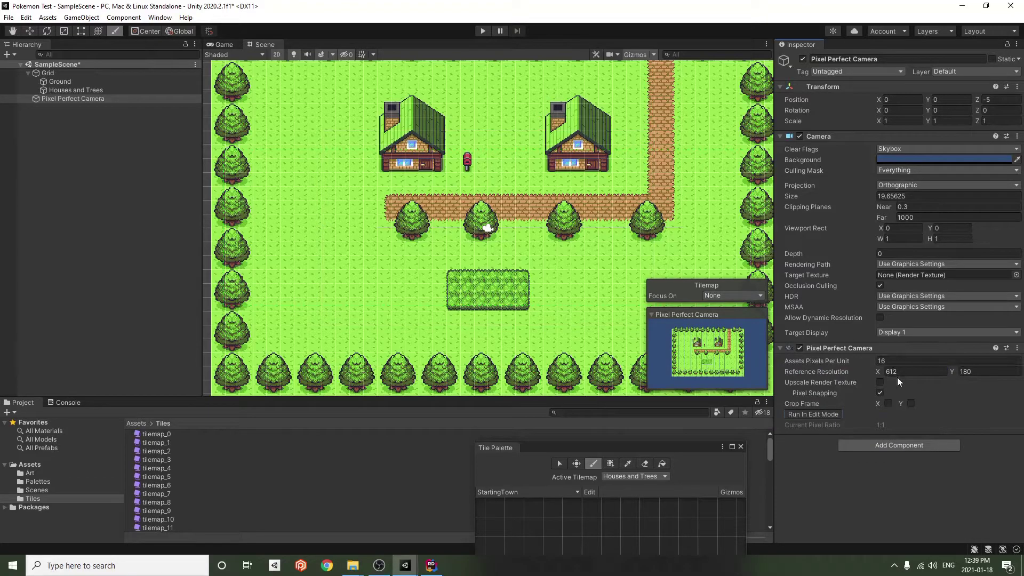
pyautogui.hotkey('ctrl', 'z')
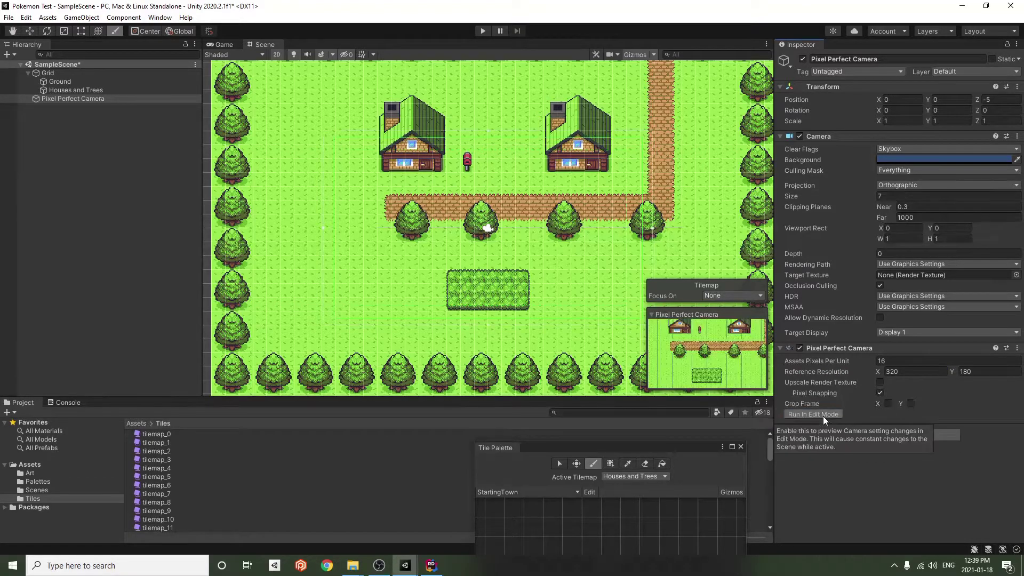
pyautogui.click(826, 417)
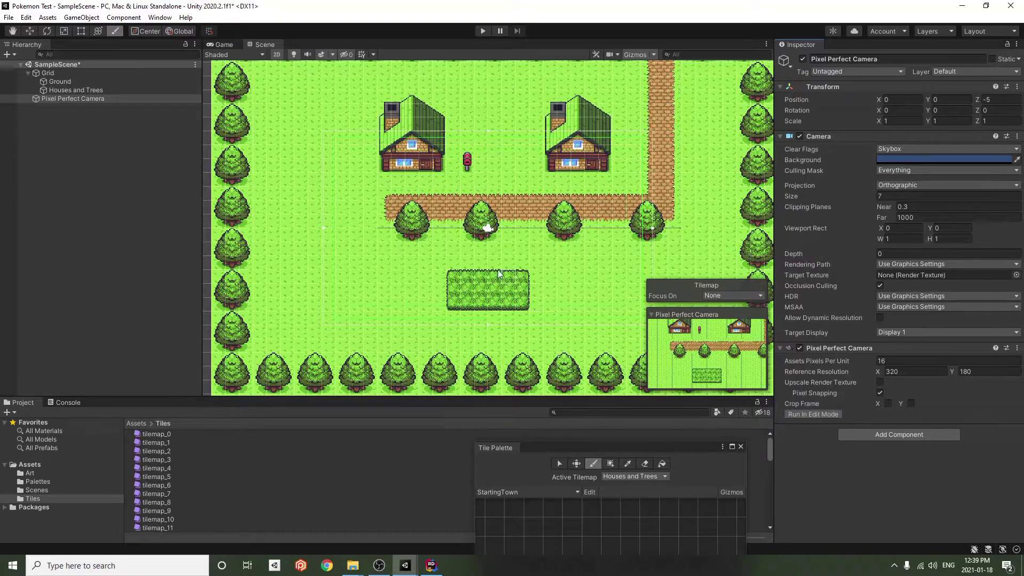
# Show the Game view at WXGA (1366x768) and run the Pixel Perfect Camera in edit mode
pyautogui.scroll(3, 587, 304)
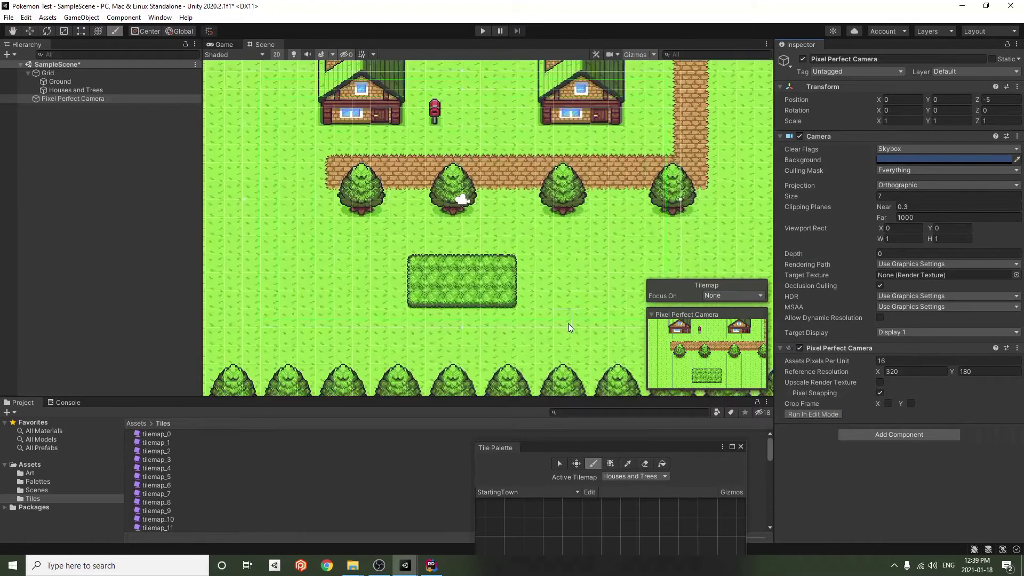
pyautogui.click(221, 45)
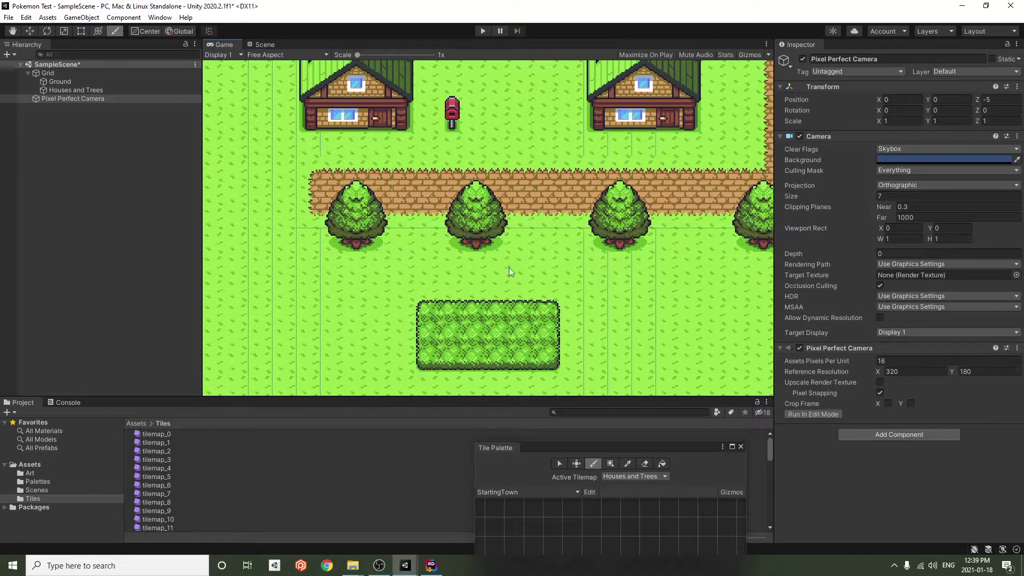
pyautogui.click(277, 55)
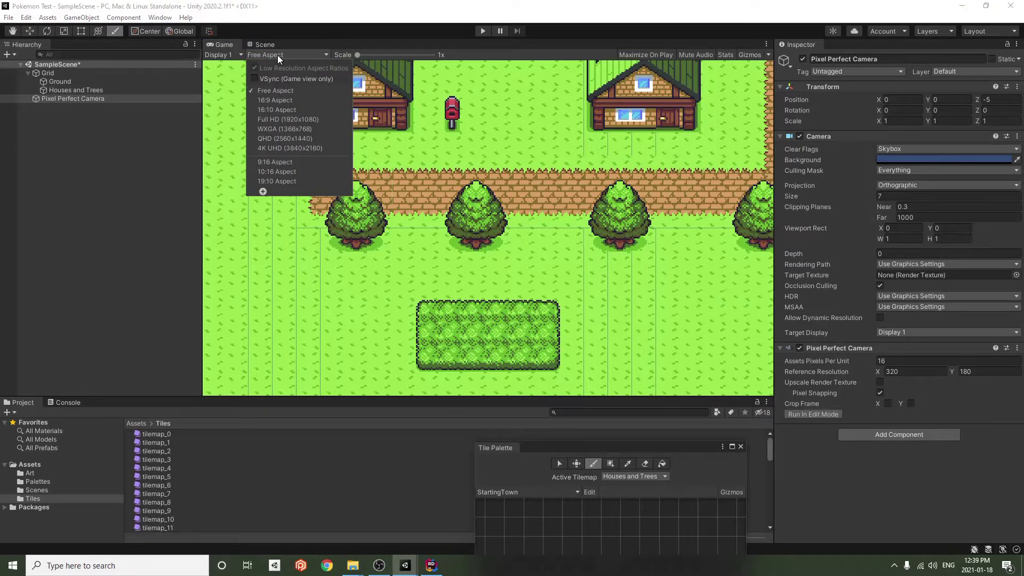
pyautogui.click(318, 131)
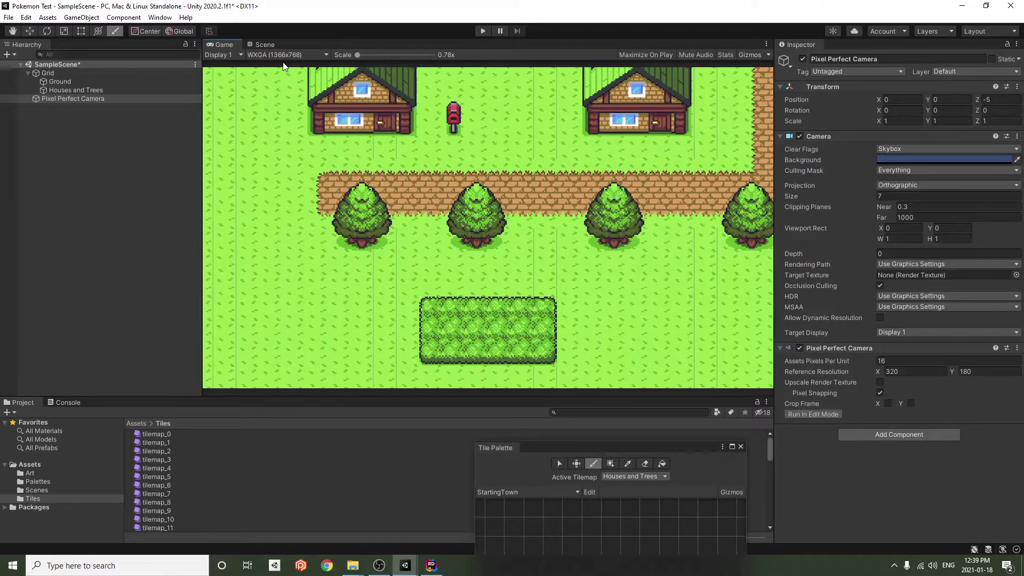
pyautogui.click(814, 411)
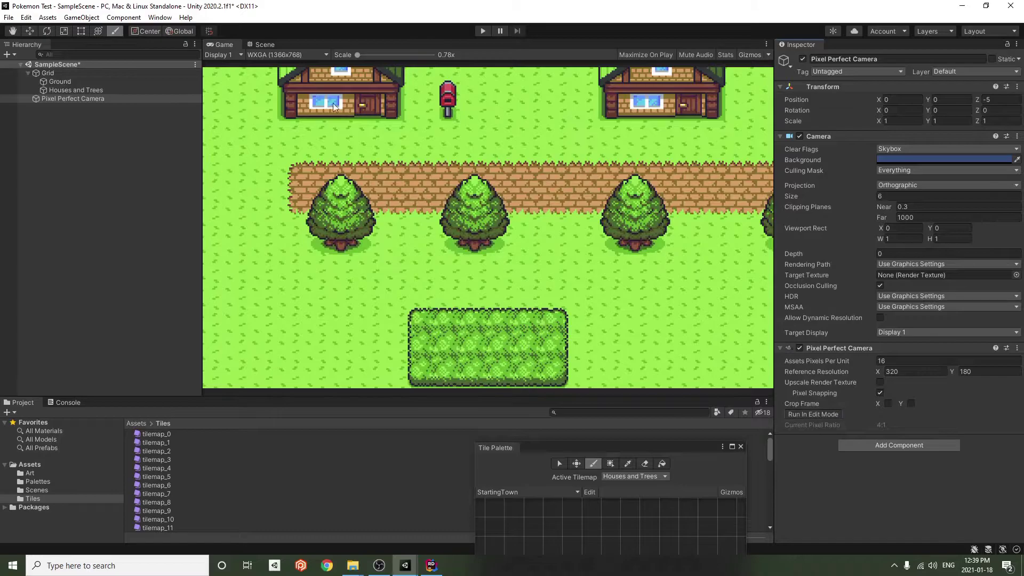
# Try the Game view at QHD (2560x1440) and at Free Aspect to compare the camera framing
pyautogui.click(286, 54)
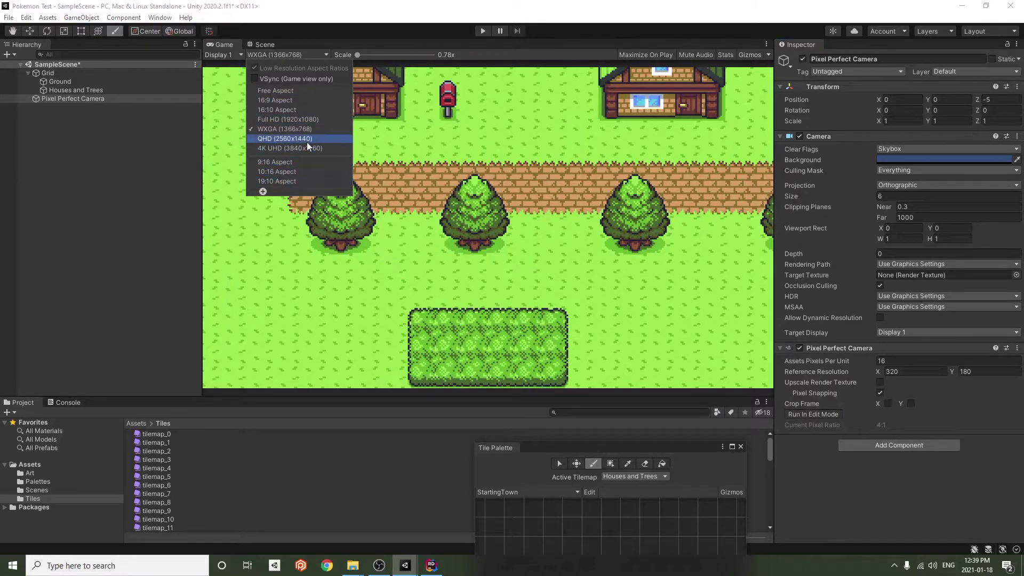
pyautogui.click(306, 142)
pyautogui.click(266, 53)
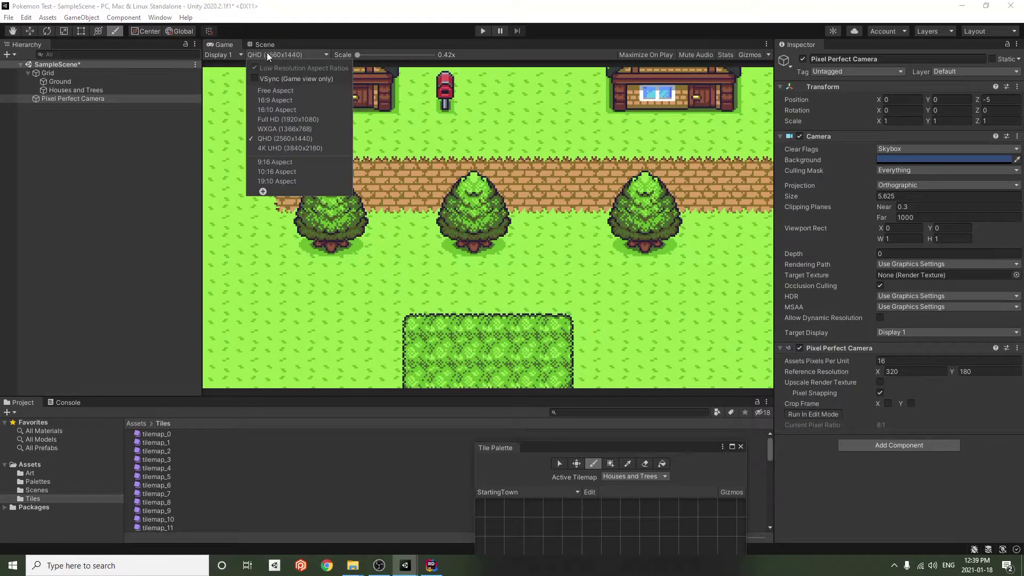
pyautogui.click(283, 90)
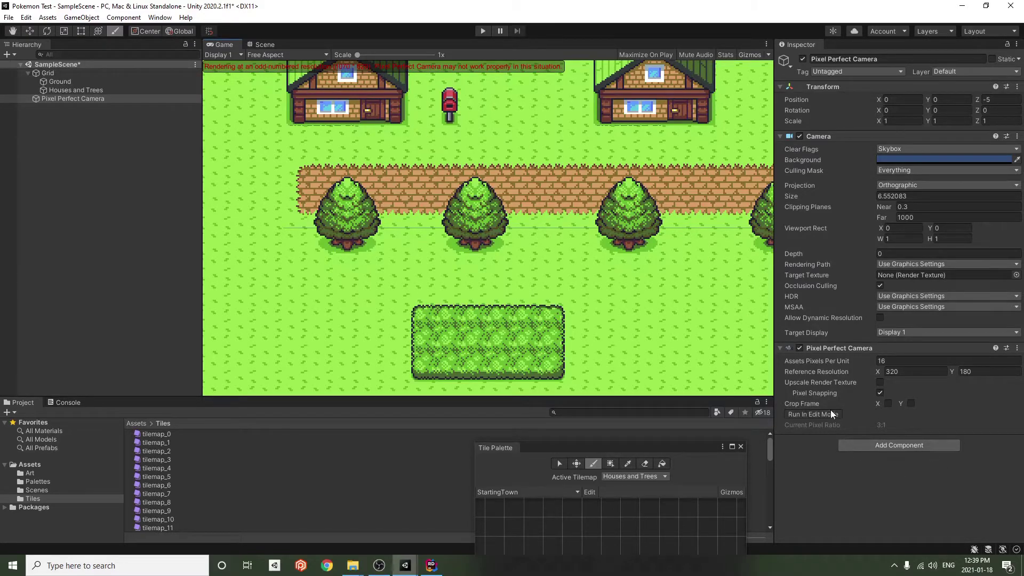
# Set the Game view to Full HD (1920x1080) and compare the Pixel Perfect Camera with edit-mode running off and on again
pyautogui.click(284, 55)
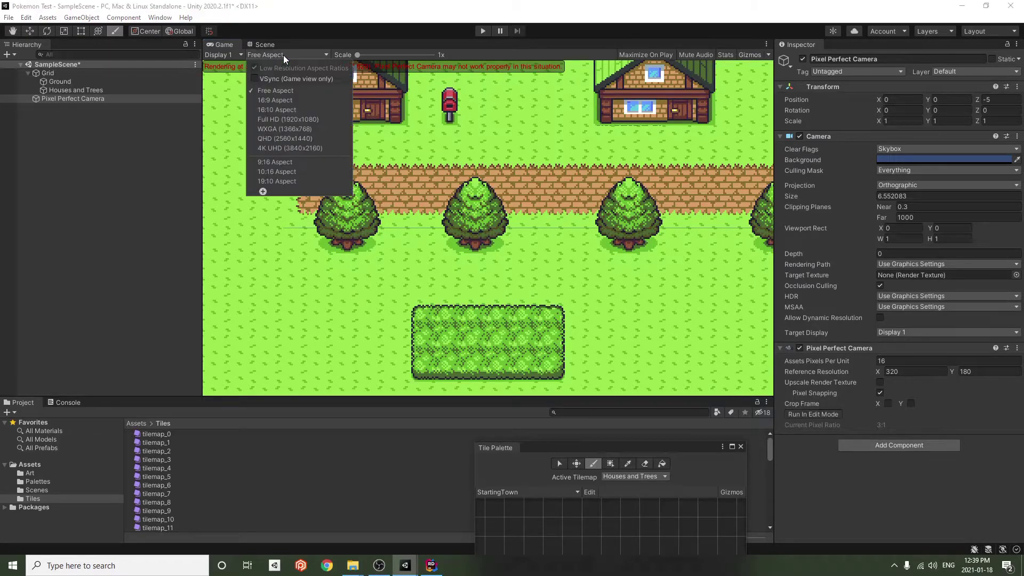
pyautogui.click(326, 124)
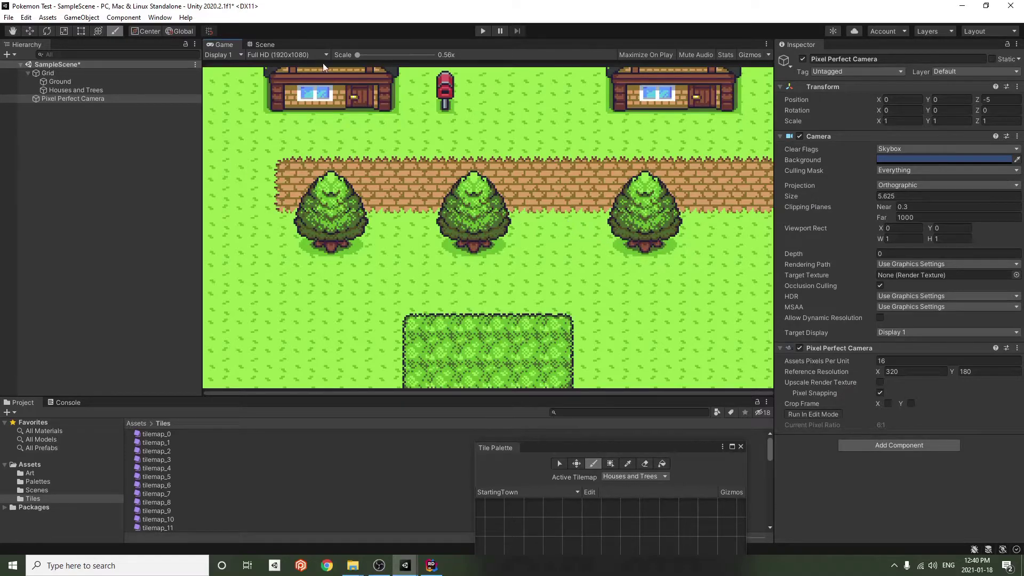
pyautogui.click(824, 415)
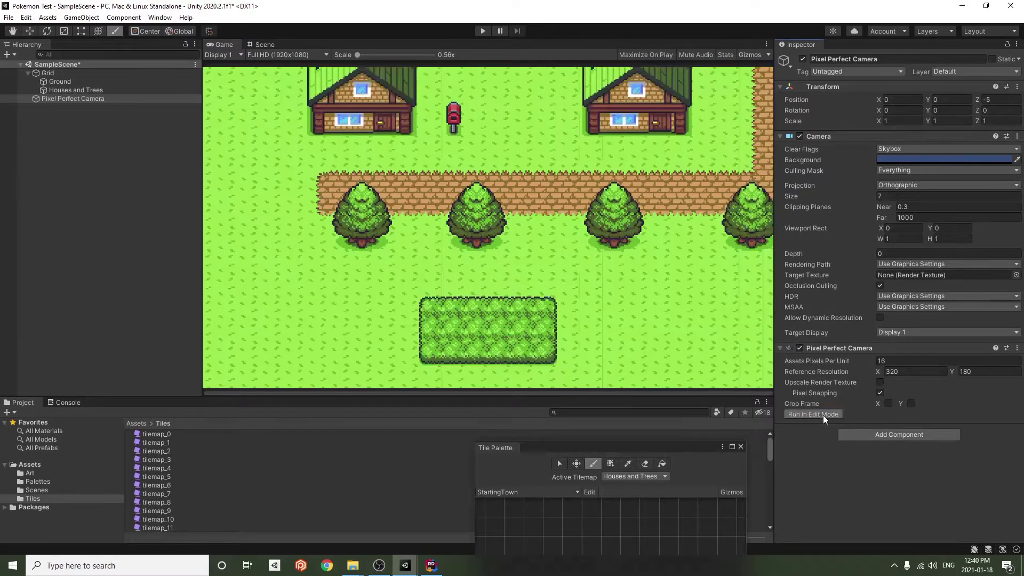
pyautogui.click(823, 415)
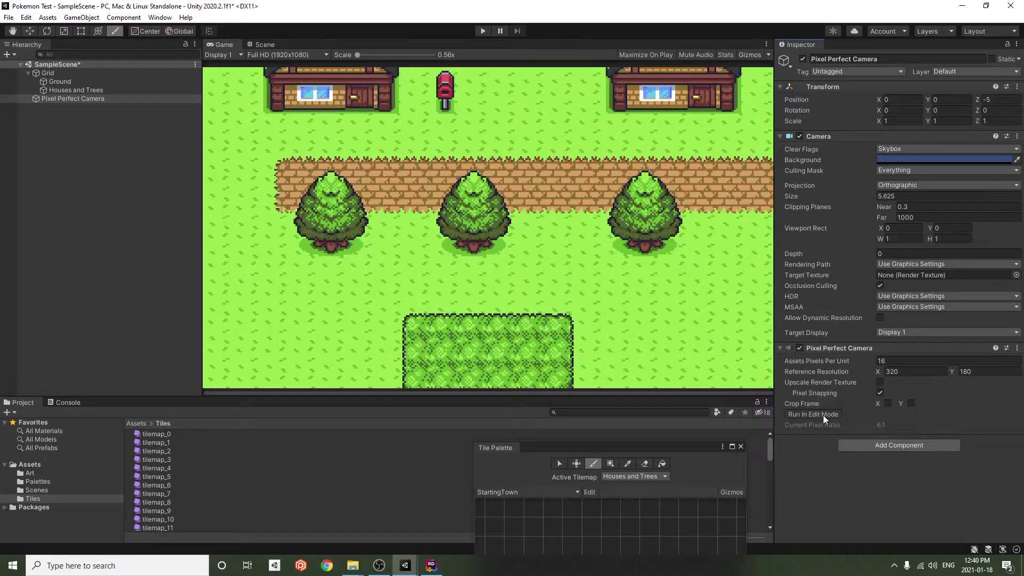
# Return to the Scene view and move the Pixel Perfect Camera above Grid in the object hierarchy
pyautogui.click(263, 44)
pyautogui.scroll(-5, 578, 276)
pyautogui.moveTo(584, 247); pyautogui.dragTo(557, 334, button='middle')
pyautogui.moveTo(552, 292); pyautogui.dragTo(565, 236, button='middle')
pyautogui.moveTo(63, 100); pyautogui.dragTo(79, 72)
# Add a 2D Square sprite at the root of the scene, keeping its default name
pyautogui.click(78, 189)
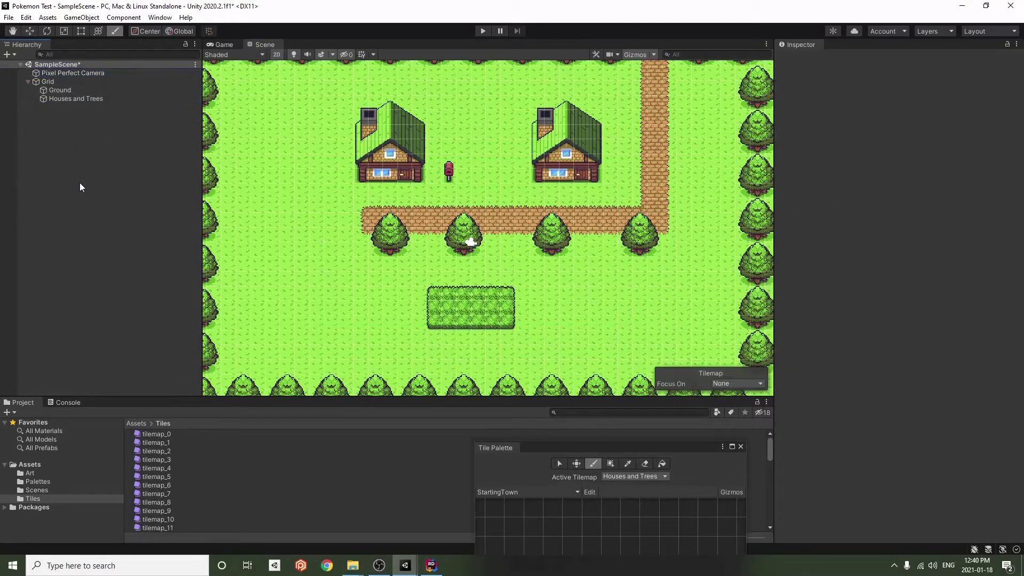
pyautogui.rightClick(90, 187)
pyautogui.moveTo(143, 323)
pyautogui.moveTo(256, 324)
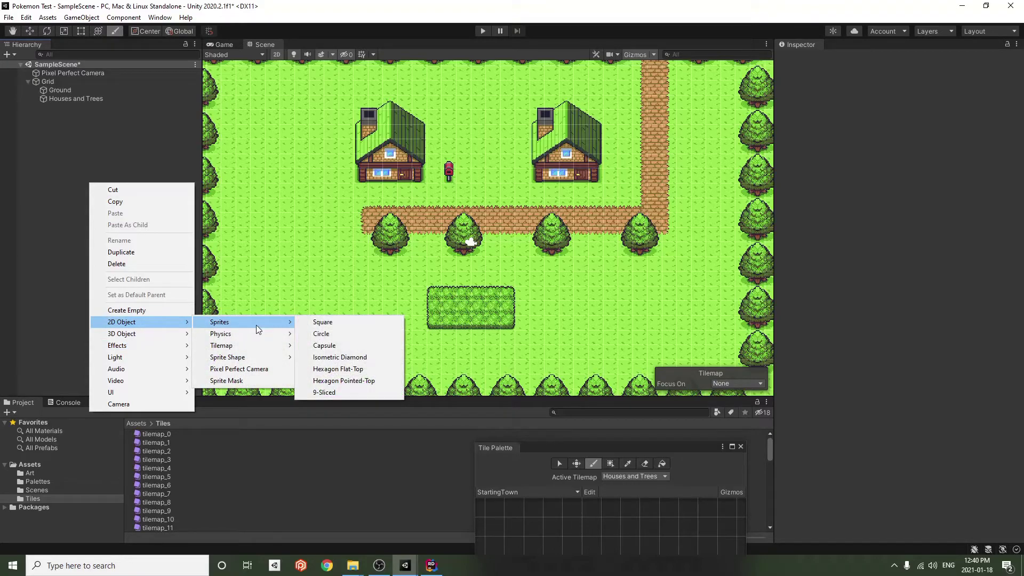
pyautogui.click(314, 325)
pyautogui.click(51, 141)
pyautogui.click(58, 107)
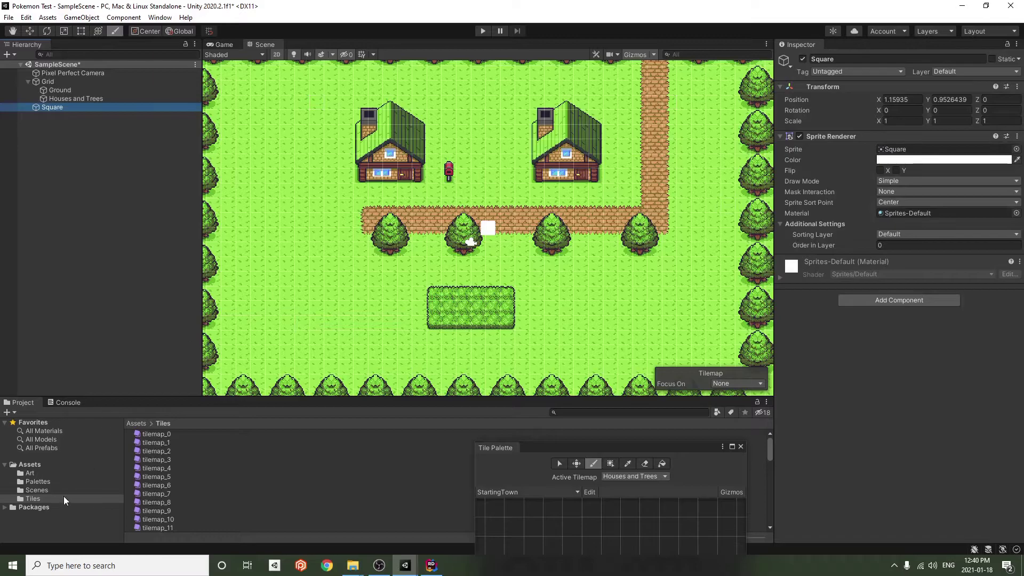
# Assign the character_base_16x16 sprite from the Art folder to the Square's Sprite Renderer
pyautogui.click(45, 475)
pyautogui.click(152, 433)
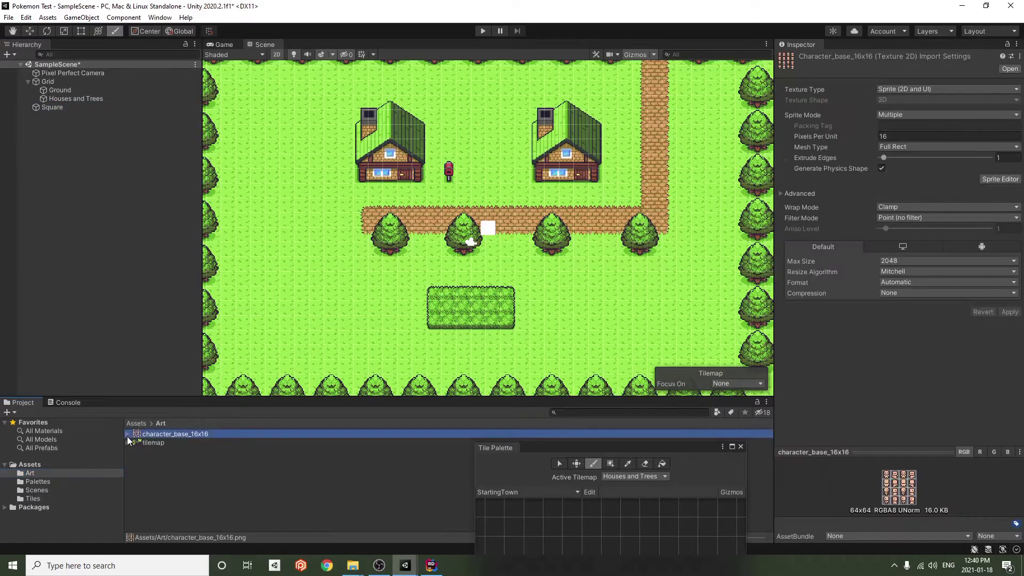
pyautogui.click(128, 434)
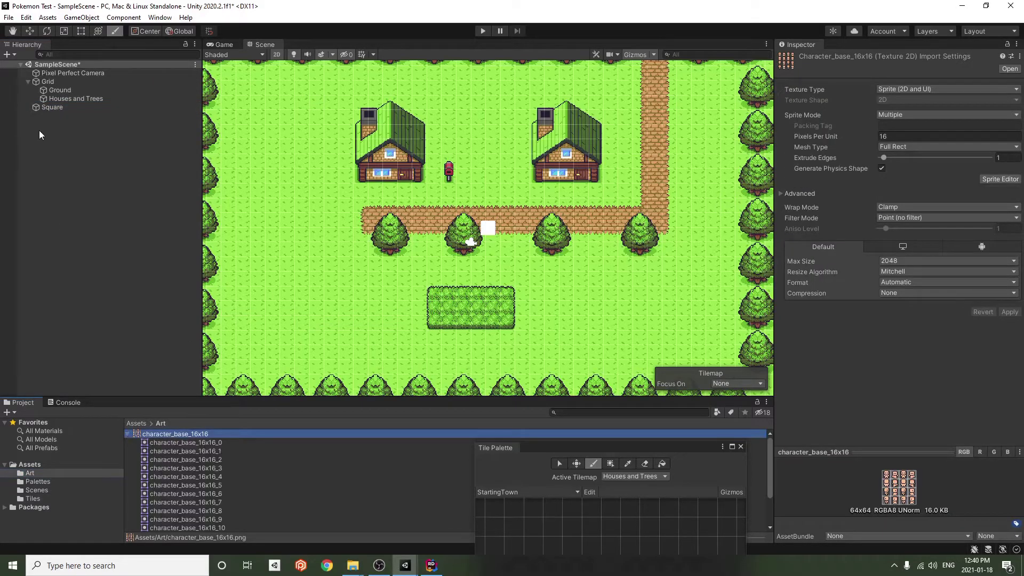
pyautogui.click(52, 107)
pyautogui.moveTo(176, 434); pyautogui.dragTo(917, 150)
# Move the Square to X position -10.4 and Z position -1.79
pyautogui.scroll(2, 483, 221)
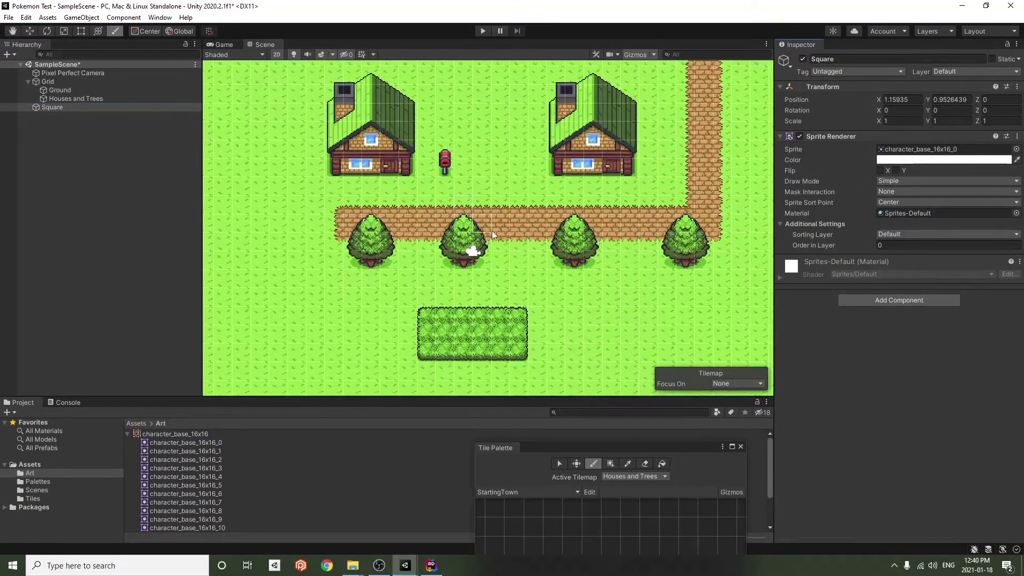
pyautogui.scroll(1, 491, 230)
pyautogui.click(66, 108)
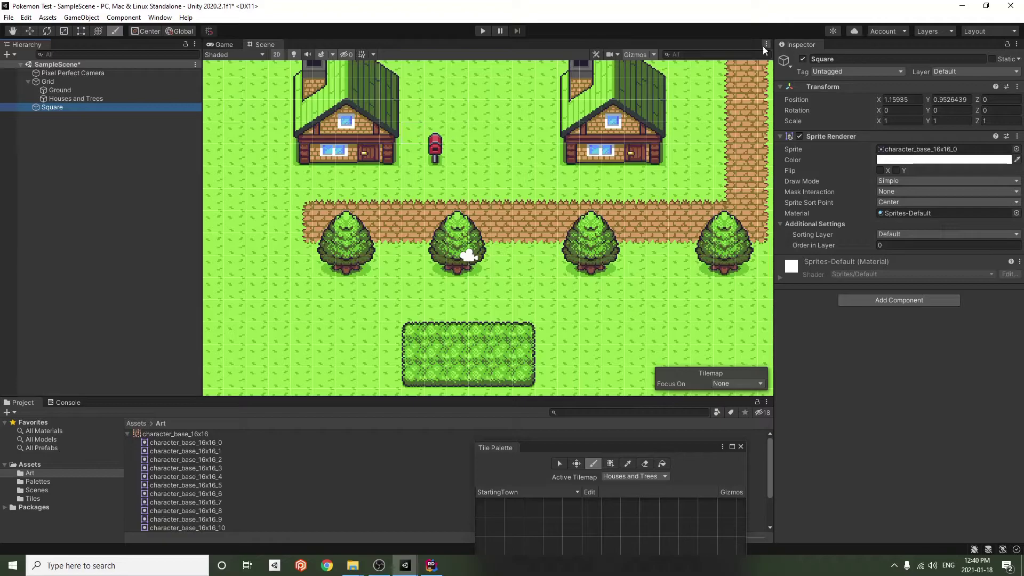
pyautogui.moveTo(878, 99); pyautogui.dragTo(880, 122)
pyautogui.doubleClick(96, 108)
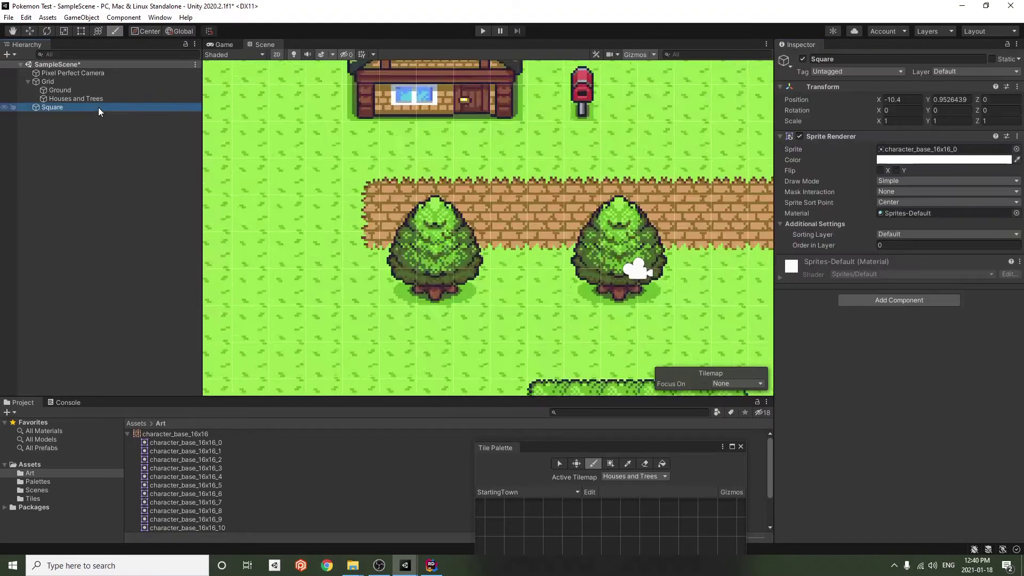
pyautogui.moveTo(978, 99); pyautogui.dragTo(931, 115)
# Set the Square's Order in Layer to 1 so it draws above the ground
pyautogui.click(926, 245)
pyautogui.write('1')
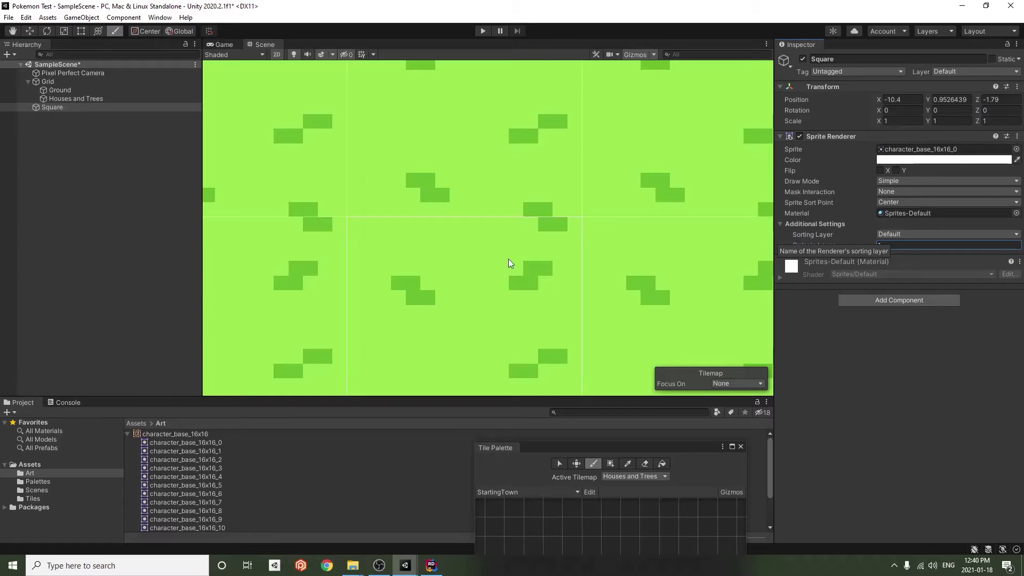
pyautogui.scroll(-8, 544, 278)
pyautogui.click(896, 319)
pyautogui.scroll(-7, 647, 207)
pyautogui.moveTo(647, 209); pyautogui.dragTo(412, 232, button='middle')
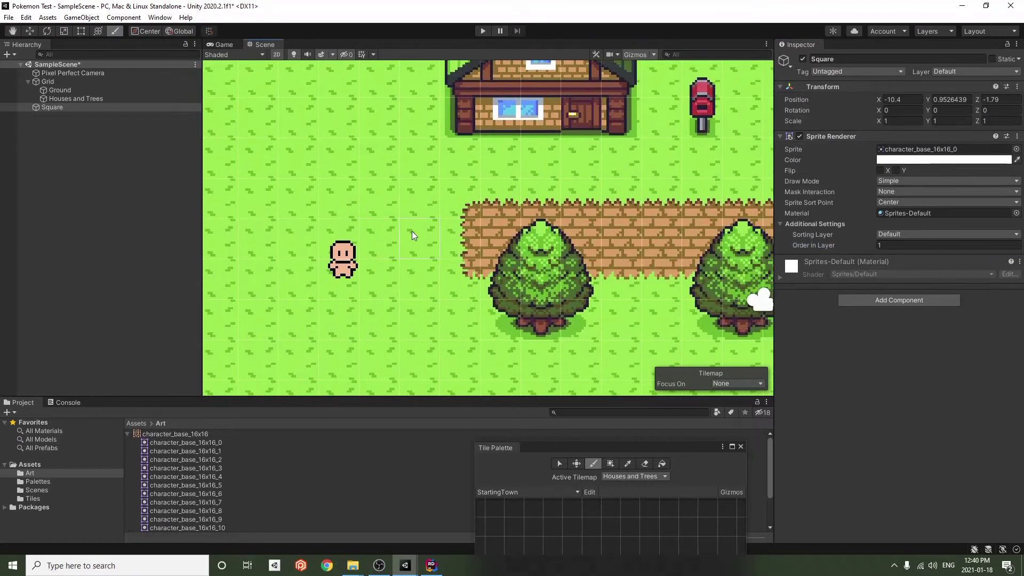
pyautogui.scroll(-1, 412, 231)
# Reset the character's X and Y position to 0, and shift it onto the path at X 2.51, Y 1.74
pyautogui.click(901, 99)
pyautogui.write('0')
pyautogui.press('Tab')
pyautogui.write('0')
pyautogui.press('Return')
pyautogui.moveTo(713, 184); pyautogui.dragTo(441, 187, button='middle')
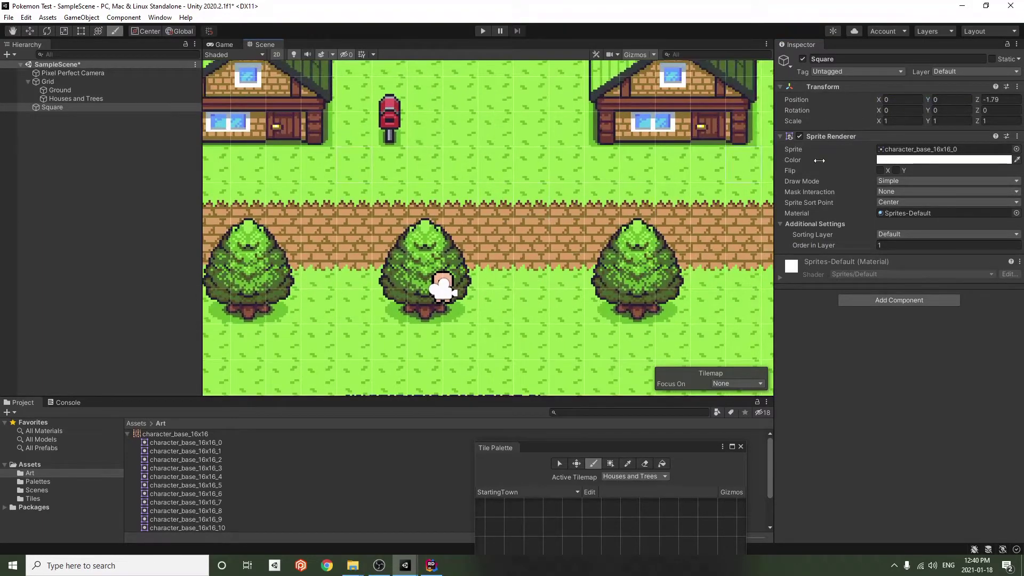
pyautogui.click(954, 99)
pyautogui.write('1.74')
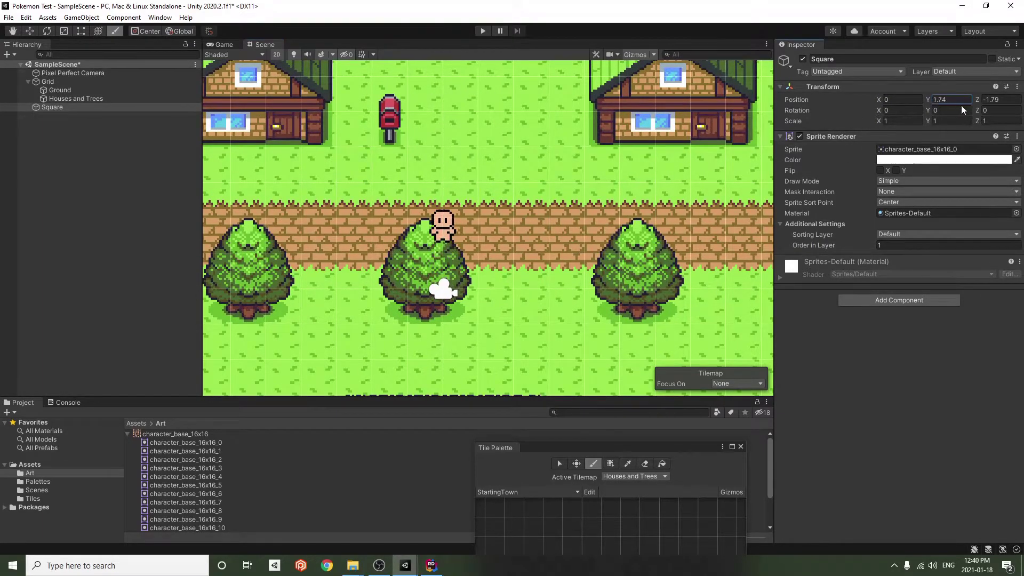
pyautogui.moveTo(879, 100); pyautogui.dragTo(927, 111)
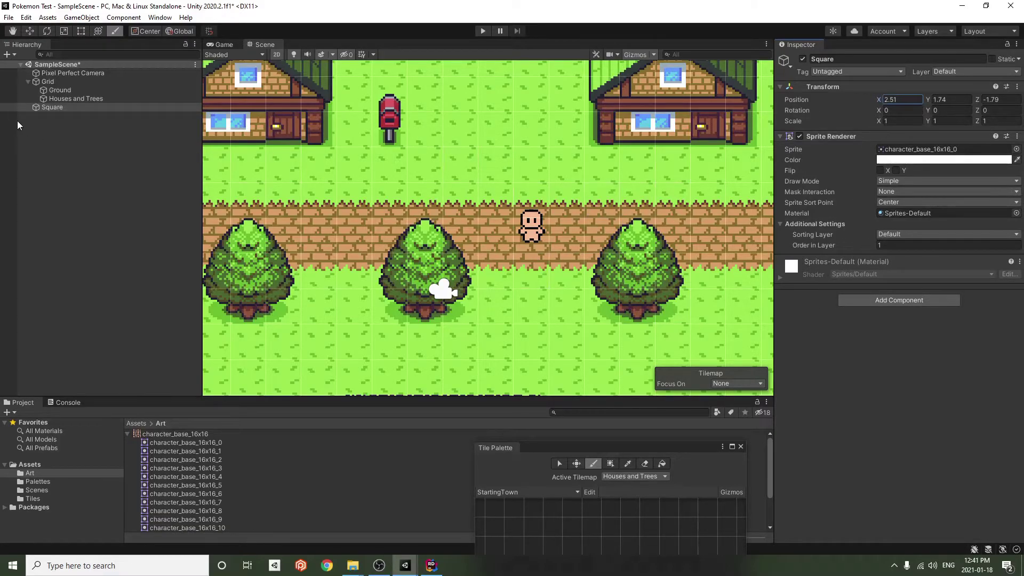
# Set the Houses and Trees tilemap's Order in Layer to 2
pyautogui.click(65, 91)
pyautogui.click(70, 98)
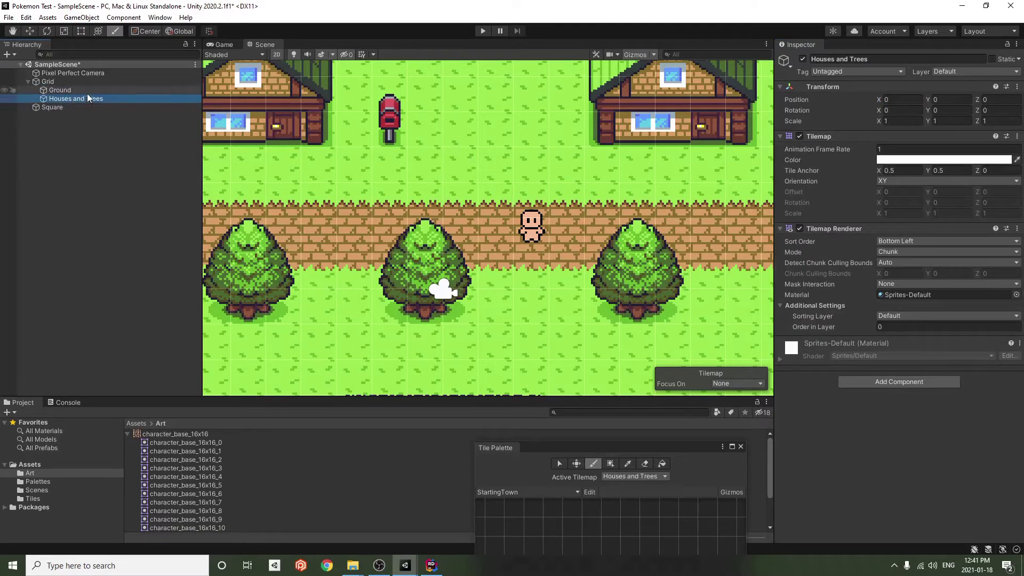
pyautogui.click(906, 326)
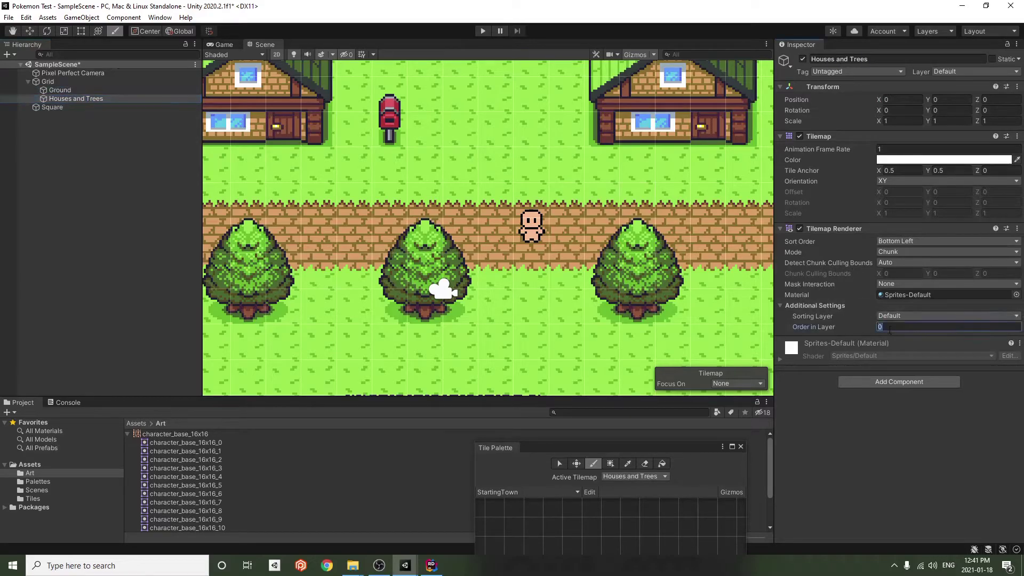
pyautogui.write('2')
pyautogui.press('Return')
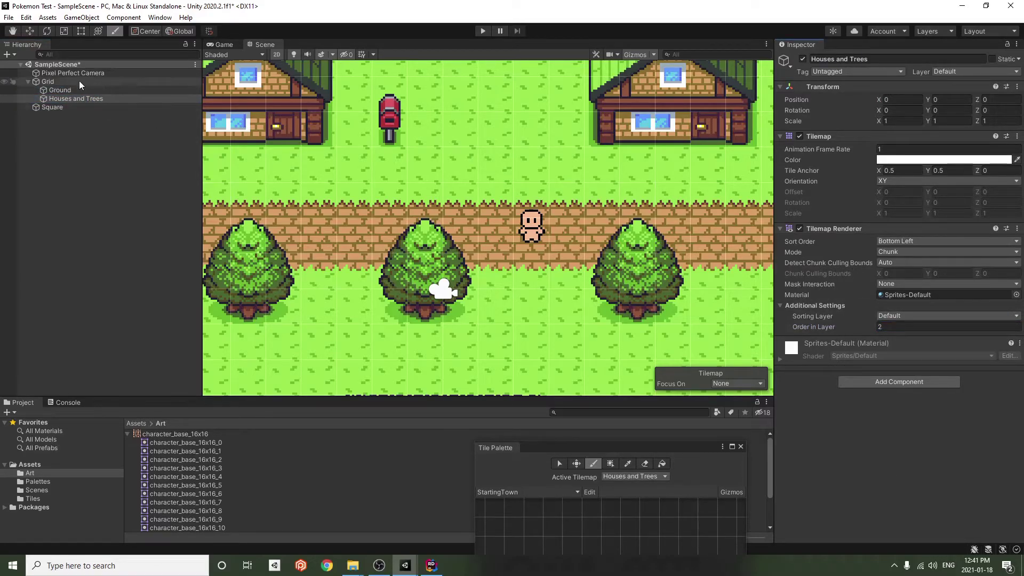
pyautogui.click(88, 99)
# Test the character behind a tree at X 0.37, Y 1, and move it back onto the path at X 2.01, Y 1.72
pyautogui.click(75, 107)
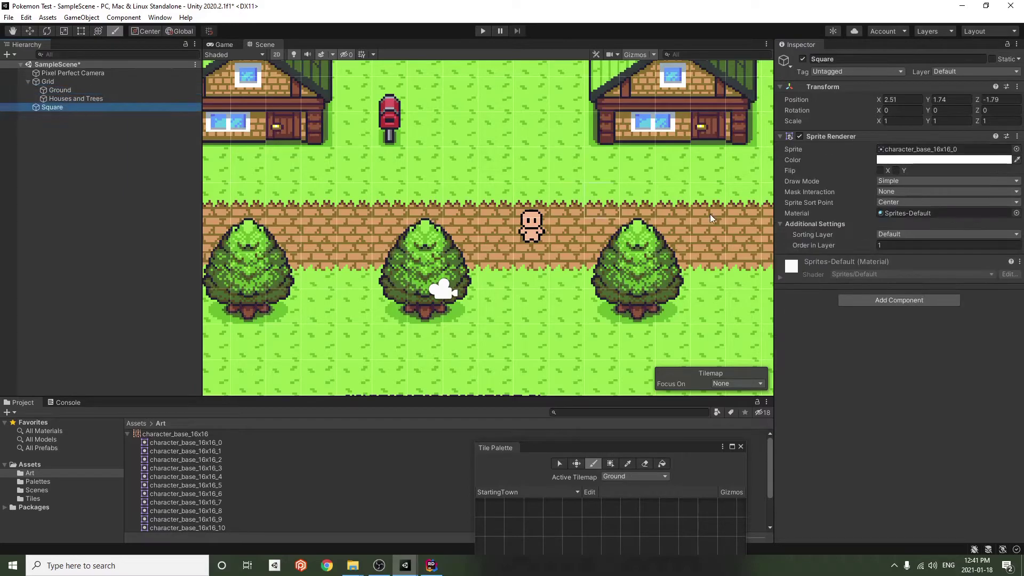
pyautogui.click(952, 99)
pyautogui.write('1')
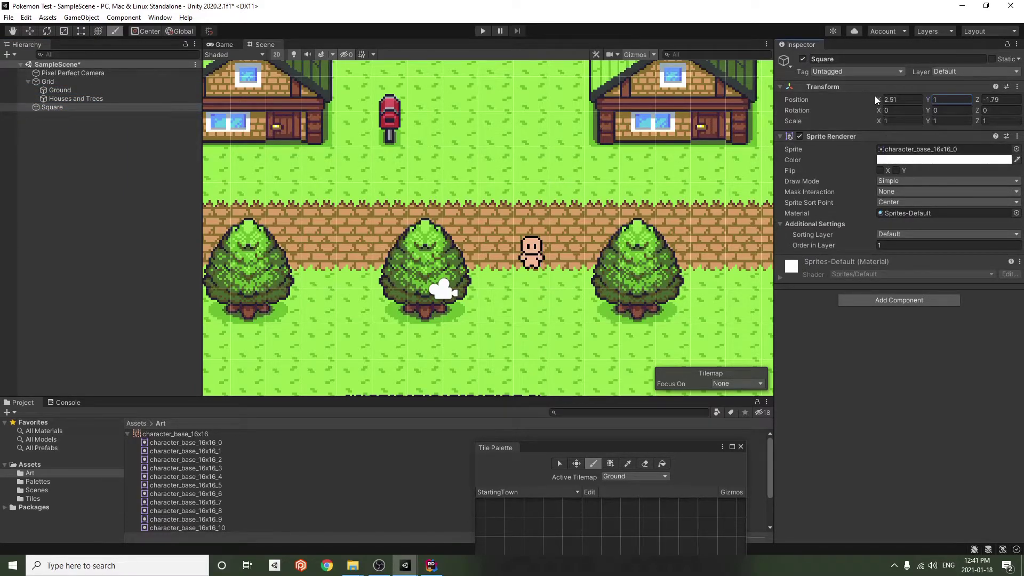
pyautogui.click(897, 100)
pyautogui.write('-0.4')
pyautogui.press('BackSpace')
pyautogui.press('BackSpace')
pyautogui.press('BackSpace')
pyautogui.press('BackSpace')
pyautogui.write('0.37')
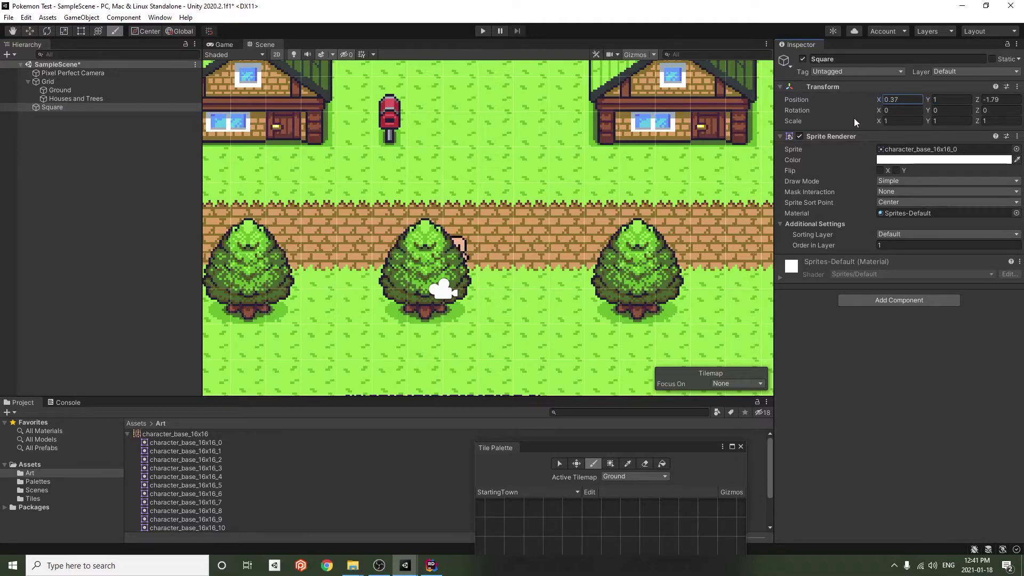
pyautogui.moveTo(928, 100); pyautogui.dragTo(938, 121)
pyautogui.moveTo(879, 99); pyautogui.dragTo(915, 106)
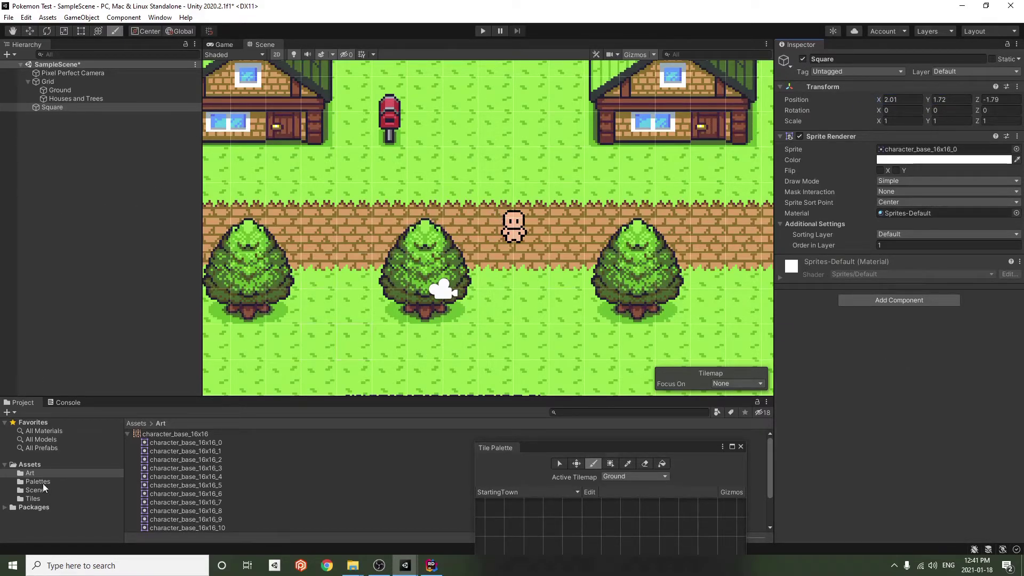
# Create a new folder named Scripts inside the project's Assets folder
pyautogui.click(45, 465)
pyautogui.rightClick(199, 496)
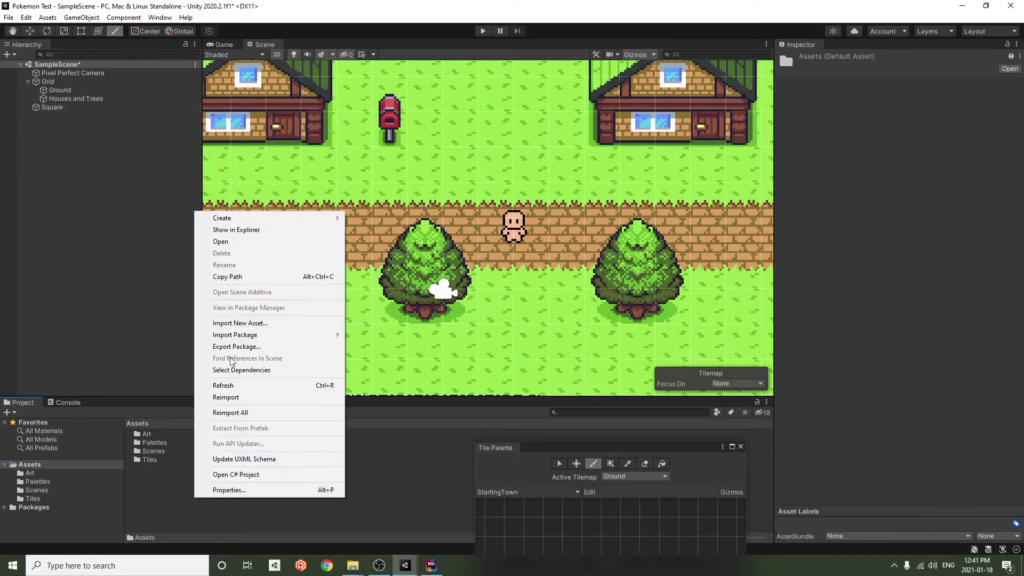
pyautogui.moveTo(299, 216)
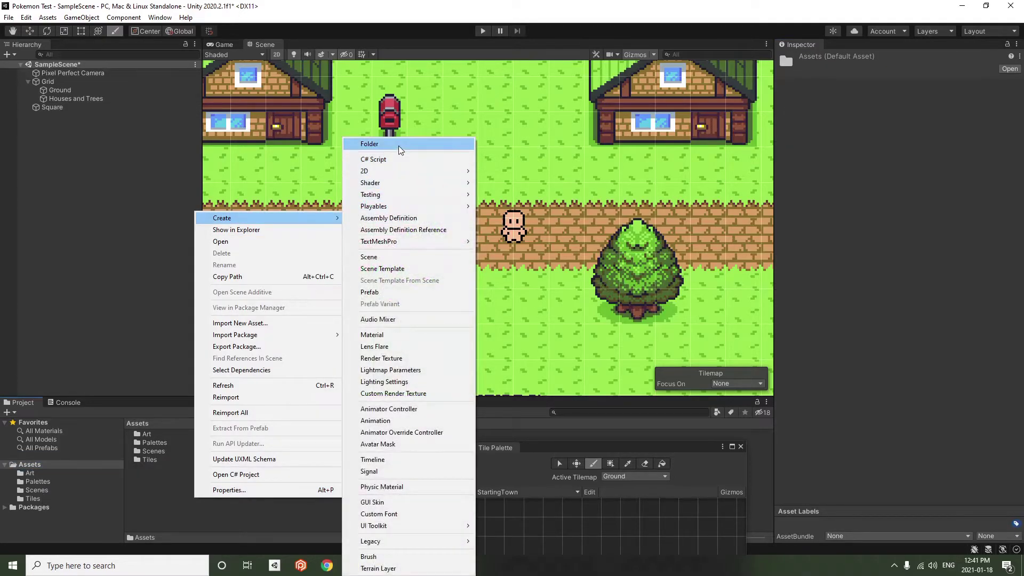
pyautogui.click(370, 144)
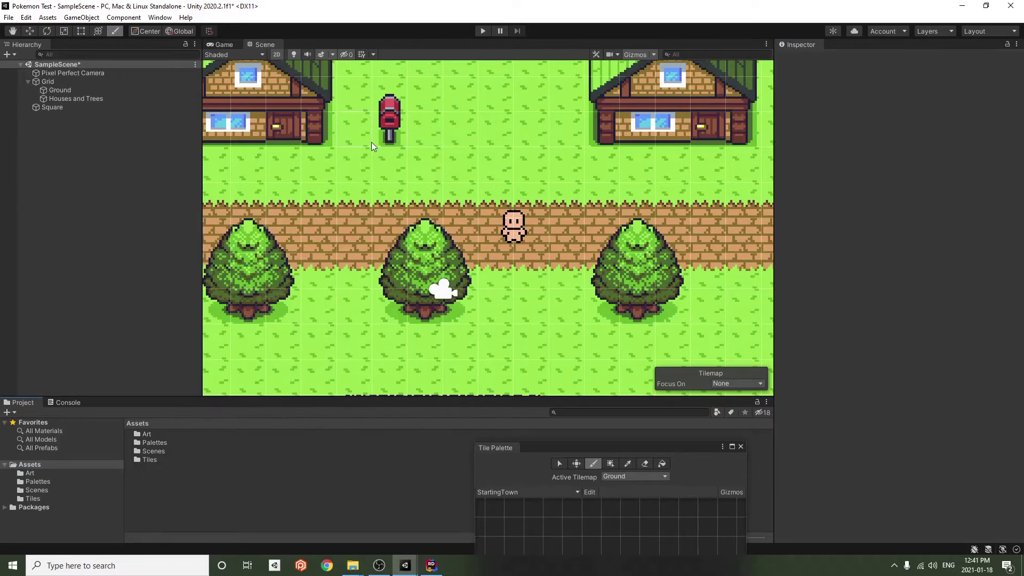
pyautogui.rightClick(195, 509)
pyautogui.click(282, 200)
pyautogui.rightClick(202, 514)
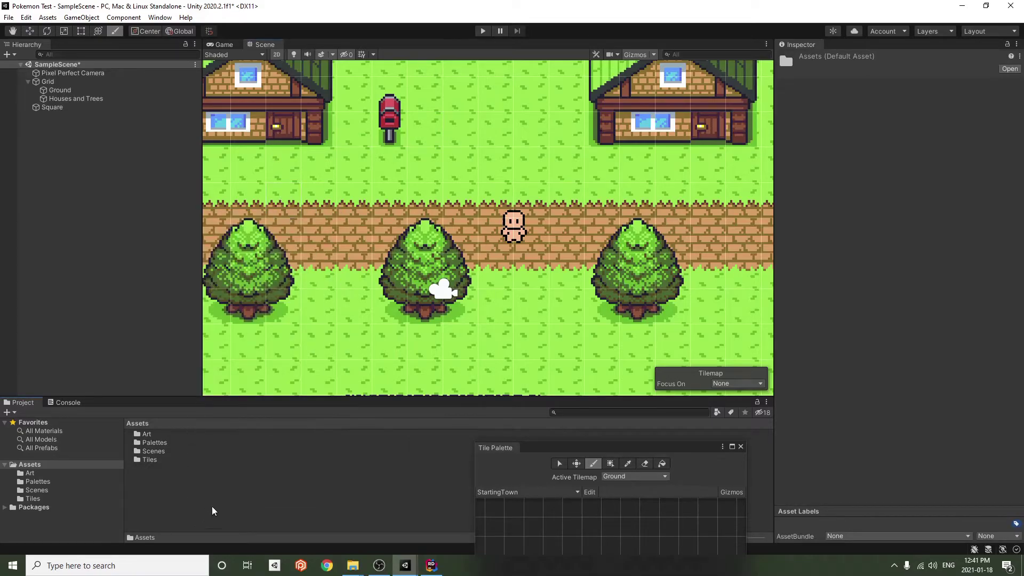
pyautogui.moveTo(283, 242)
pyautogui.click(395, 147)
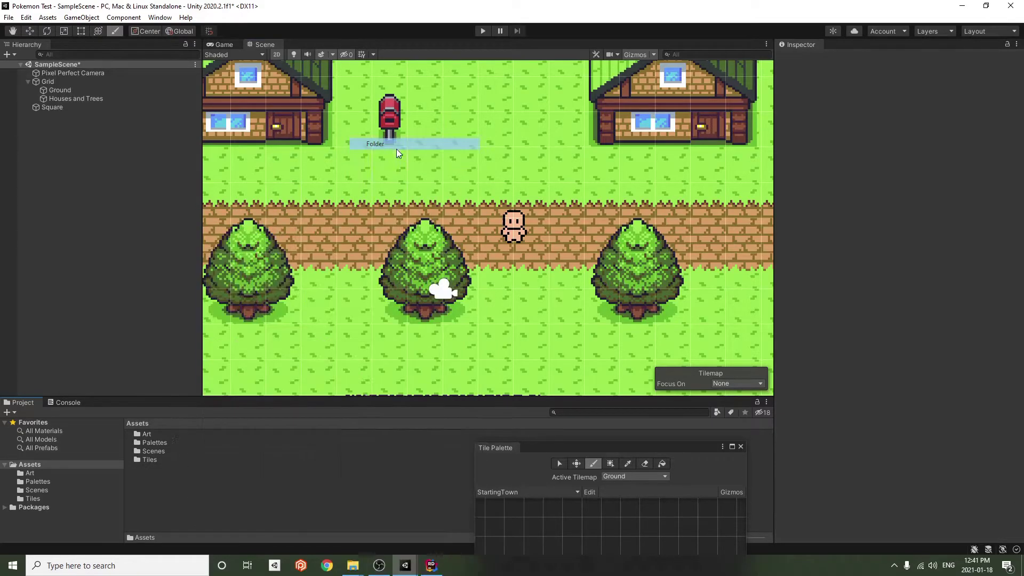
pyautogui.write('S')
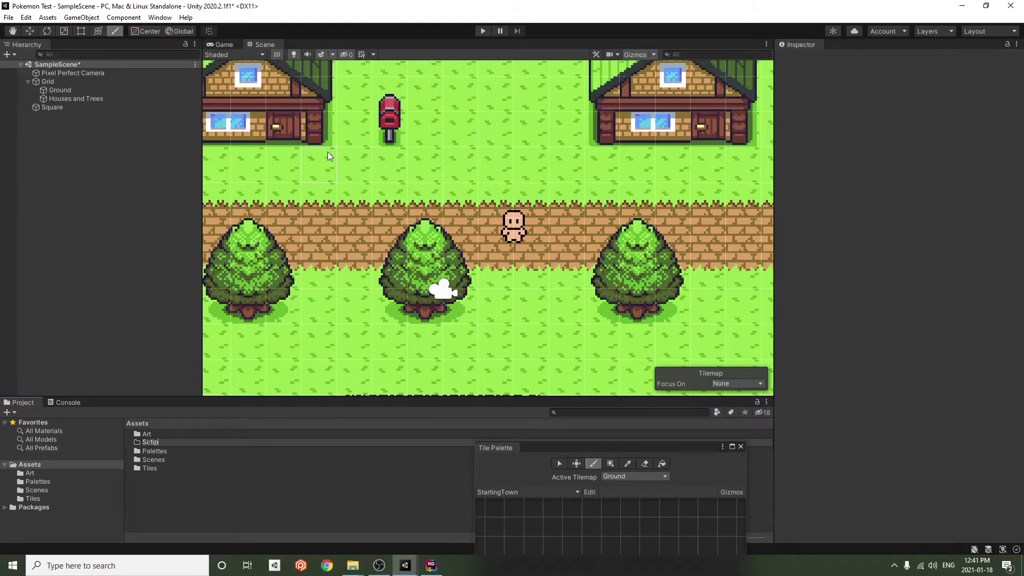
pyautogui.write('cripts')
pyautogui.press('Return')
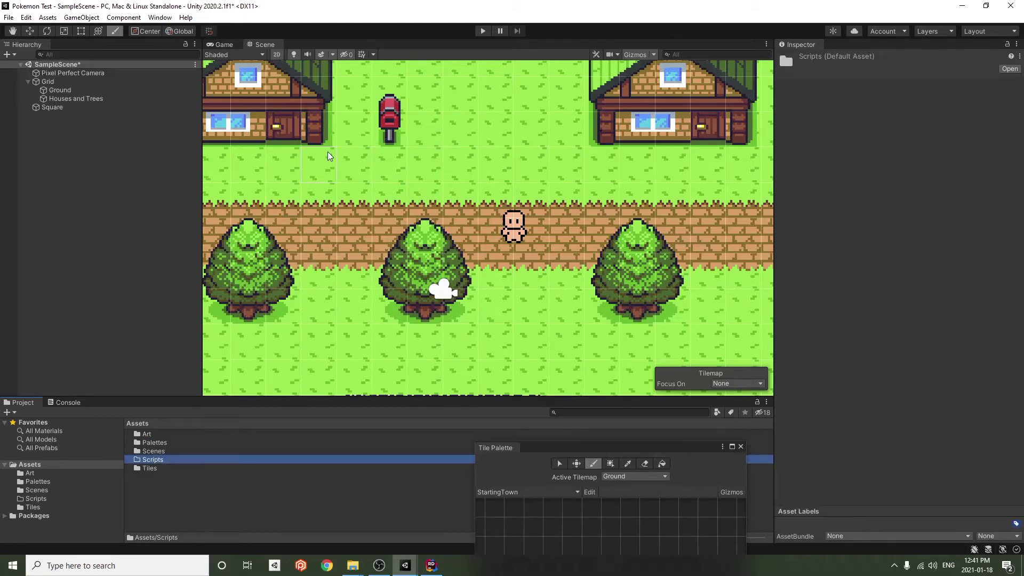
# Create a C# script named PlayerMover inside the Scripts folder
pyautogui.doubleClick(160, 461)
pyautogui.rightClick(182, 465)
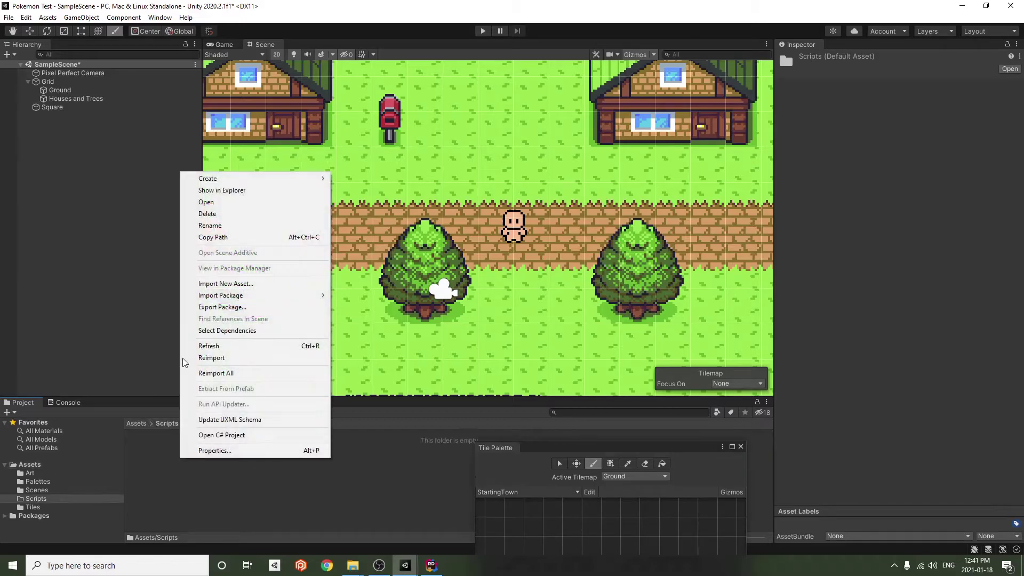
pyautogui.moveTo(233, 178)
pyautogui.click(374, 160)
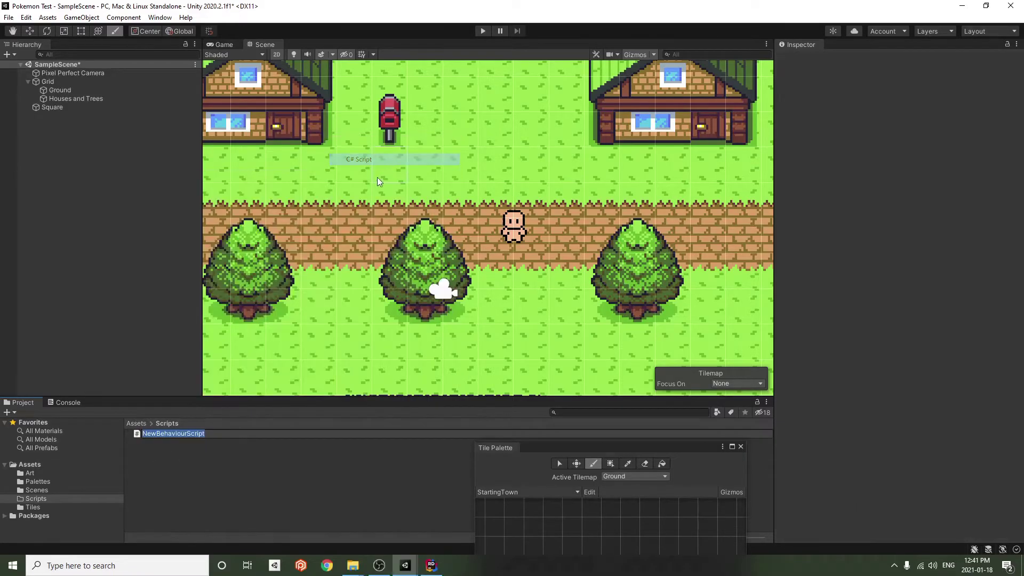
pyautogui.write('Player')
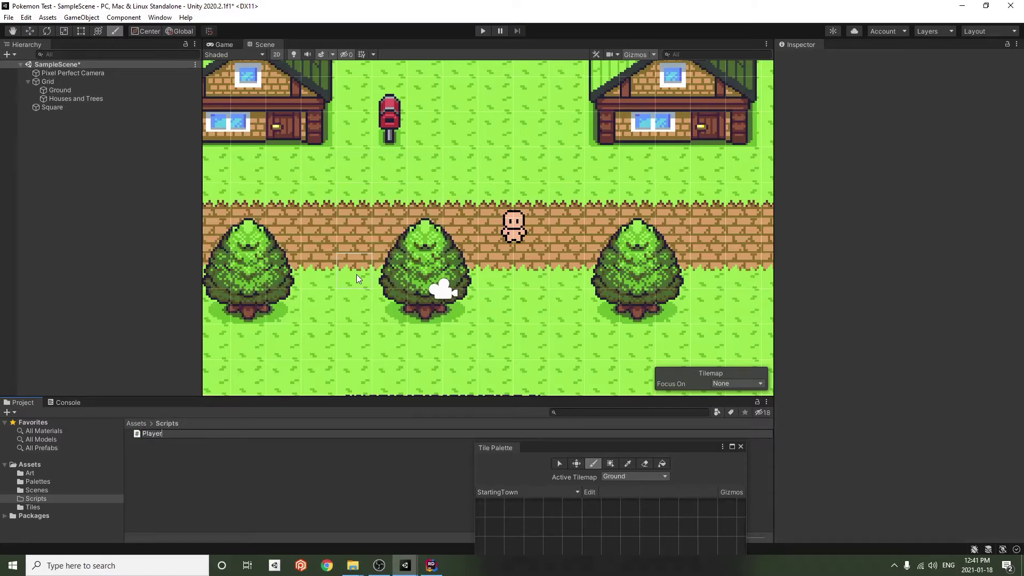
pyautogui.write('Mover')
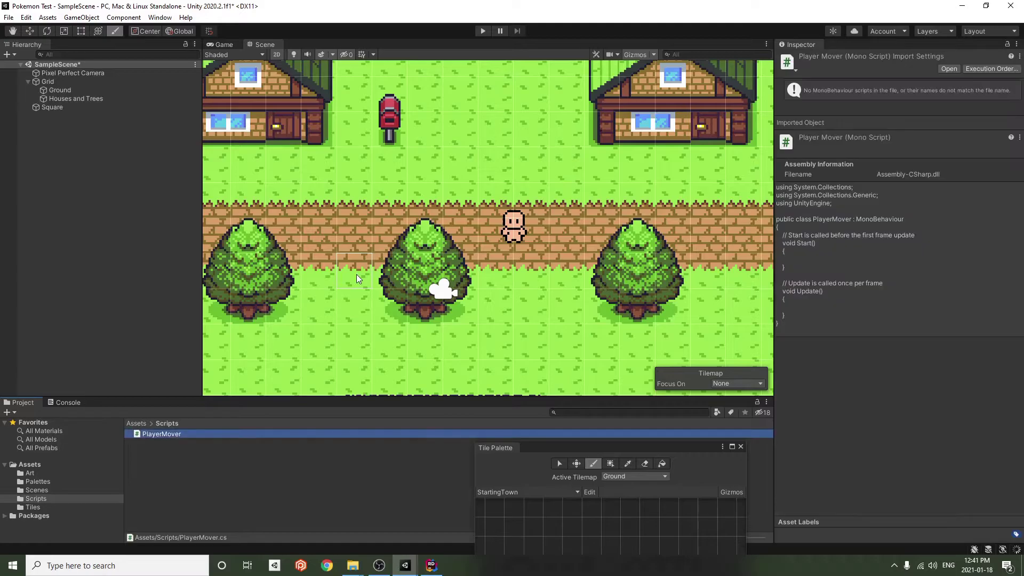
pyautogui.click(200, 462)
# Open the PlayerMover script in the Rider code editor, loading the project in a new window
pyautogui.click(63, 109)
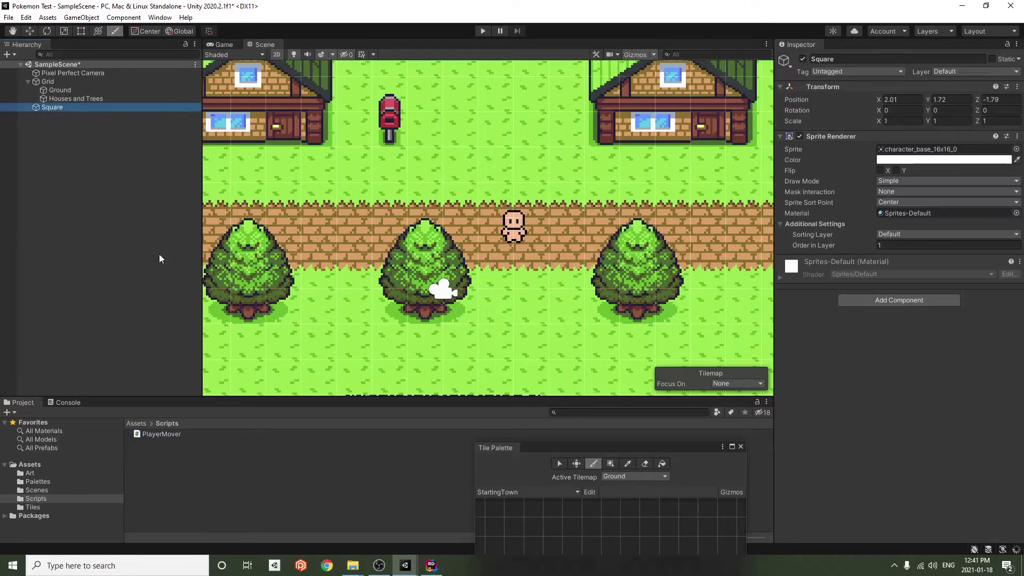
pyautogui.click(166, 434)
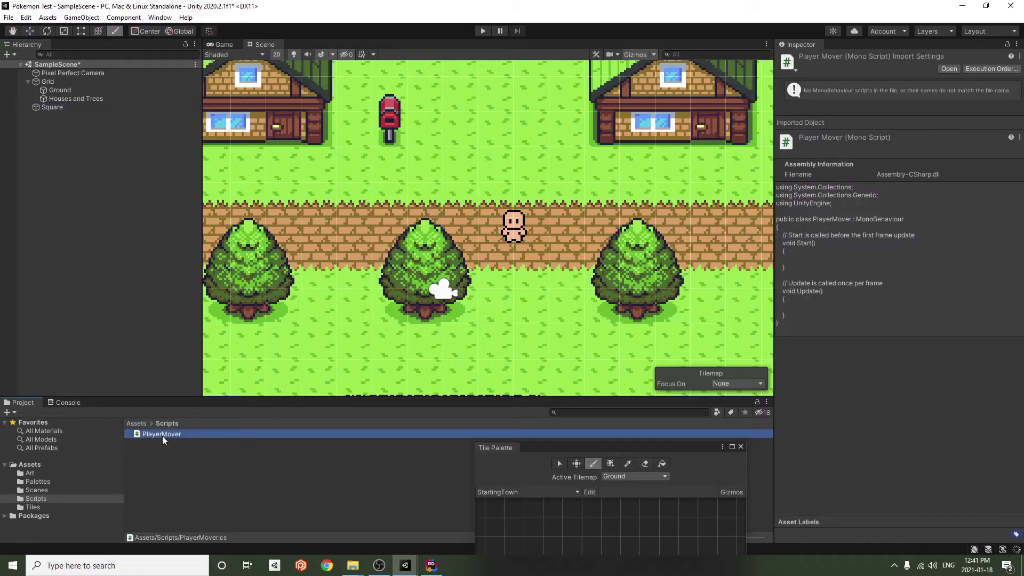
pyautogui.doubleClick(162, 434)
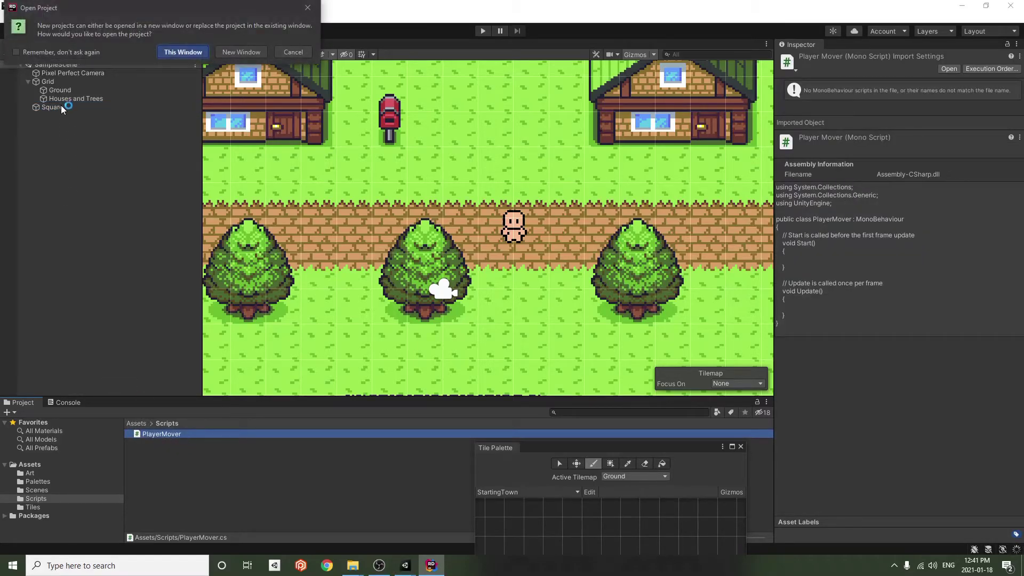
pyautogui.click(232, 51)
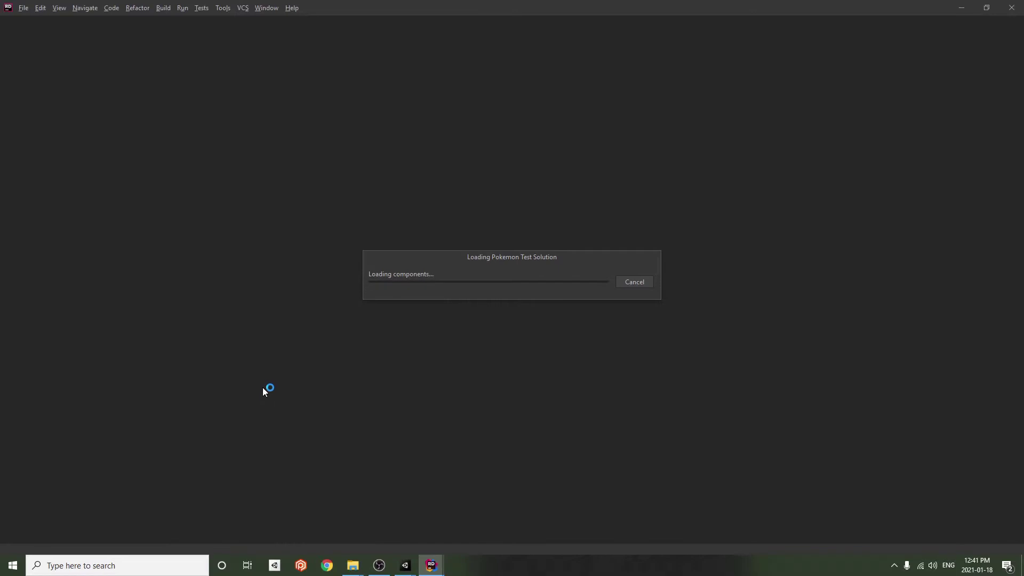
# Declare a float field named _speed at the start of the PlayerMover class
pyautogui.press('Up')
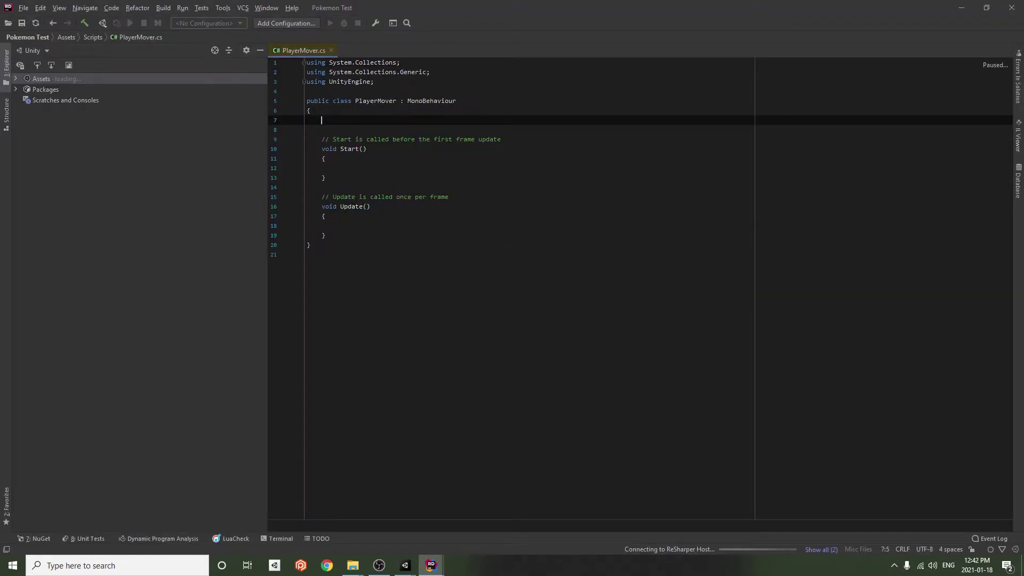
pyautogui.write('float ')
pyautogui.write('fl')
pyautogui.press('BackSpace')
pyautogui.press('BackSpace')
pyautogui.press('BackSpace')
pyautogui.write('_speed;')
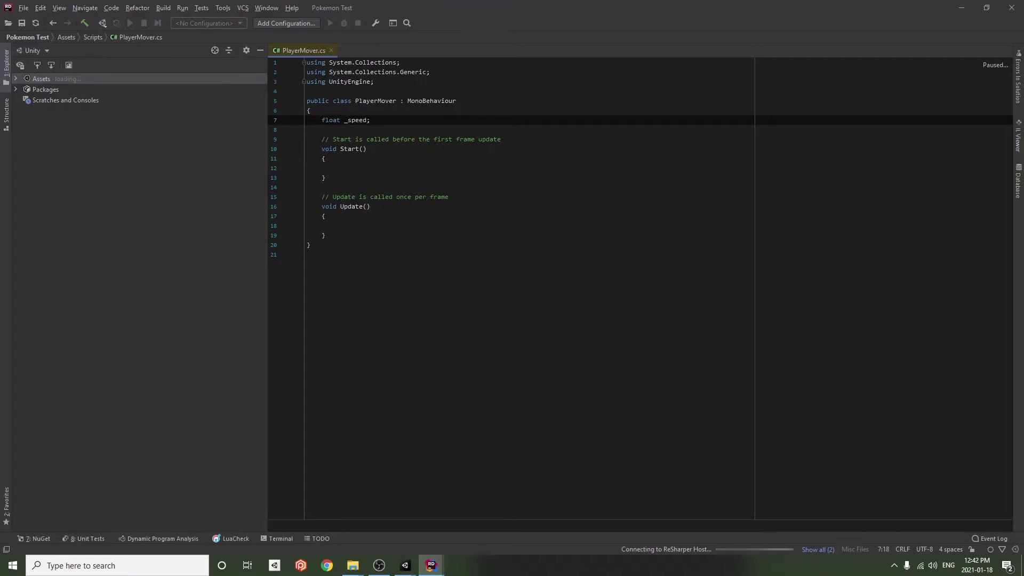
# Delete the Start method and its comment from the PlayerMover class
pyautogui.moveTo(327, 177); pyautogui.dragTo(273, 139)
pyautogui.press('BackSpace')
pyautogui.press('BackSpace')
pyautogui.press('BackSpace')
# Initialize the _speed field to 5f
pyautogui.press('Left')
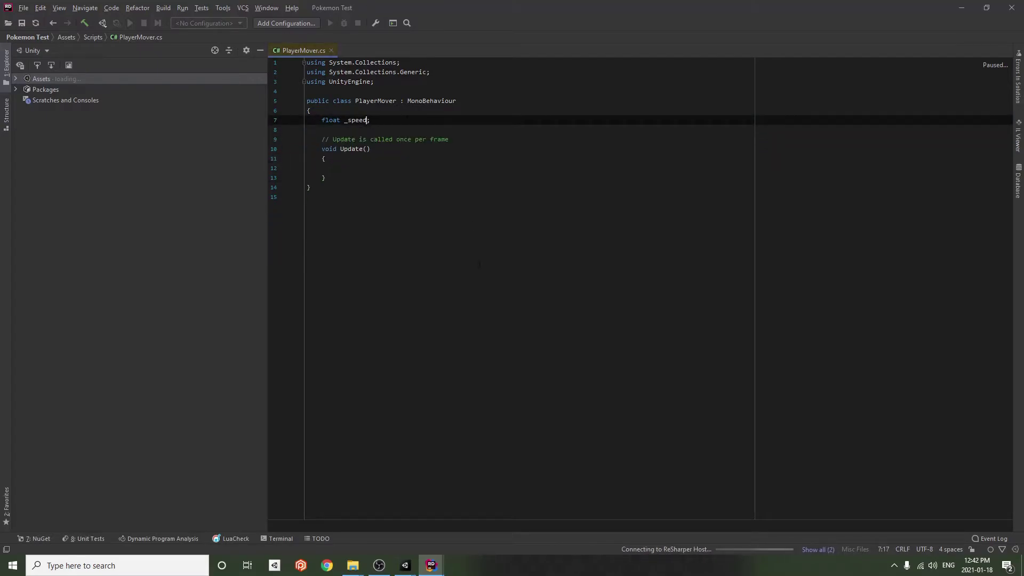
pyautogui.write('= 5f')
pyautogui.click(422, 224)
# Add the statement Input.GetAxisRaw("Horizontal"); inside the Update method
pyautogui.click(382, 169)
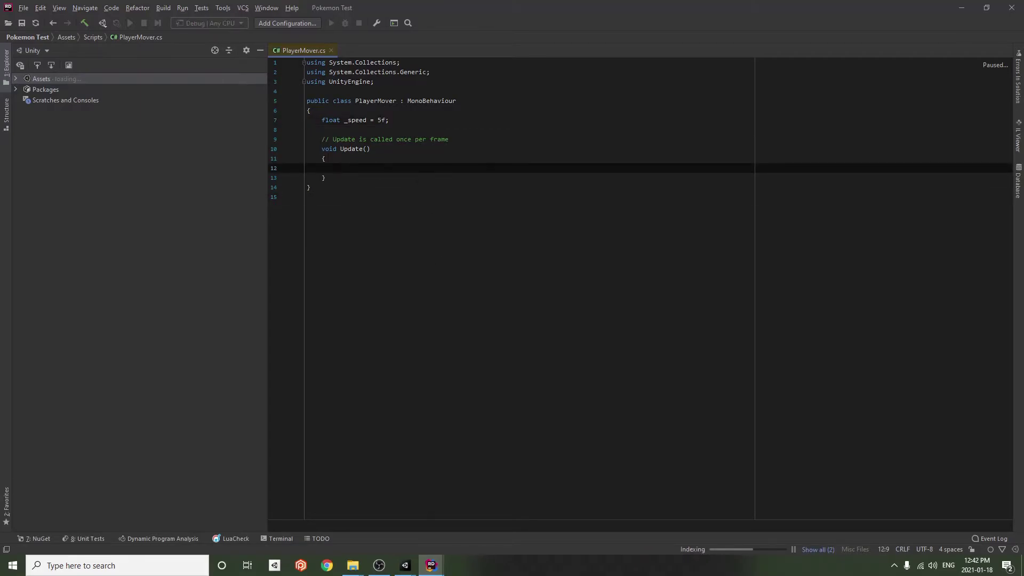
pyautogui.write('Input.')
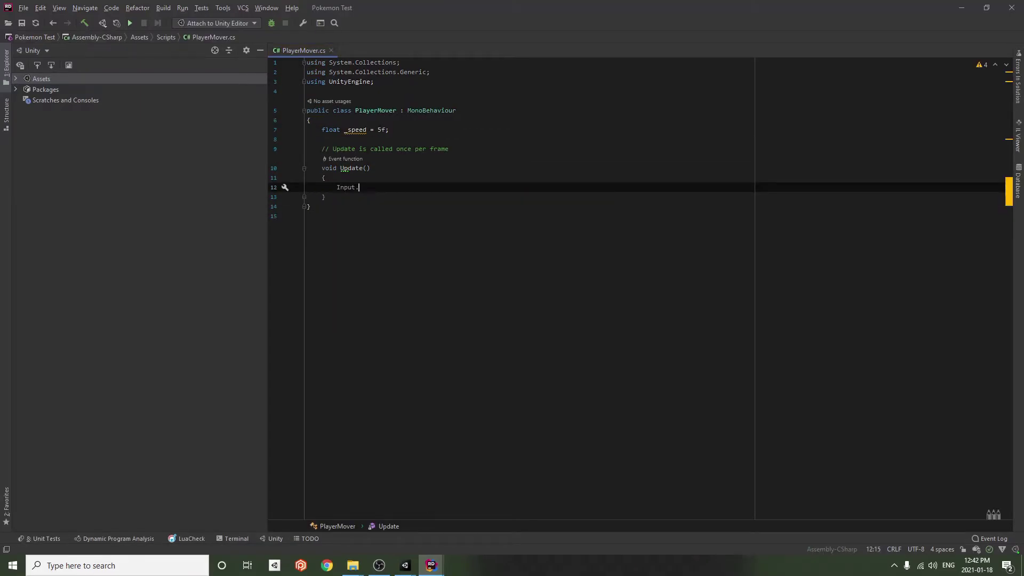
pyautogui.write('g')
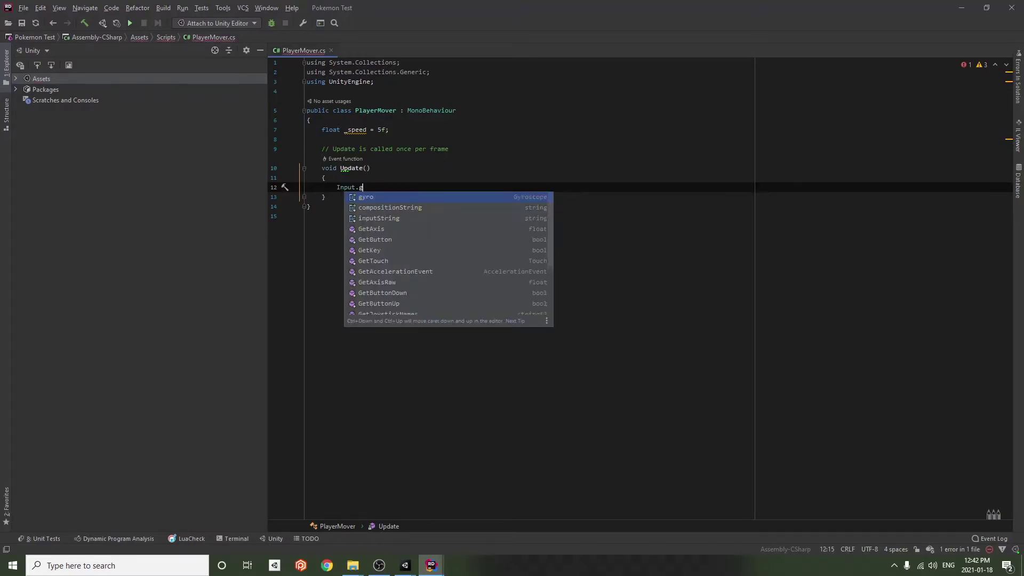
pyautogui.write('etar')
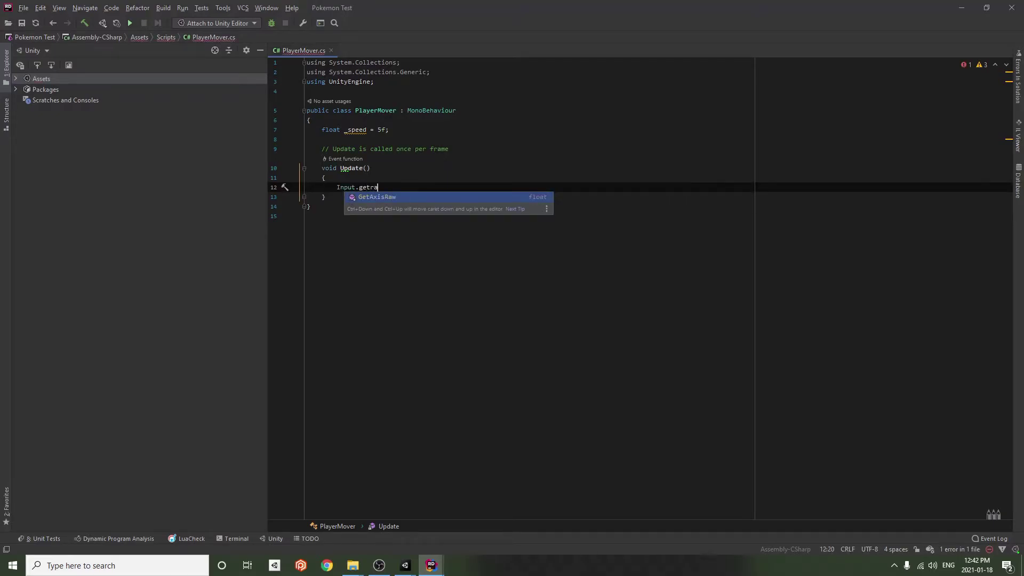
pyautogui.press('Return')
pyautogui.write('"hor')
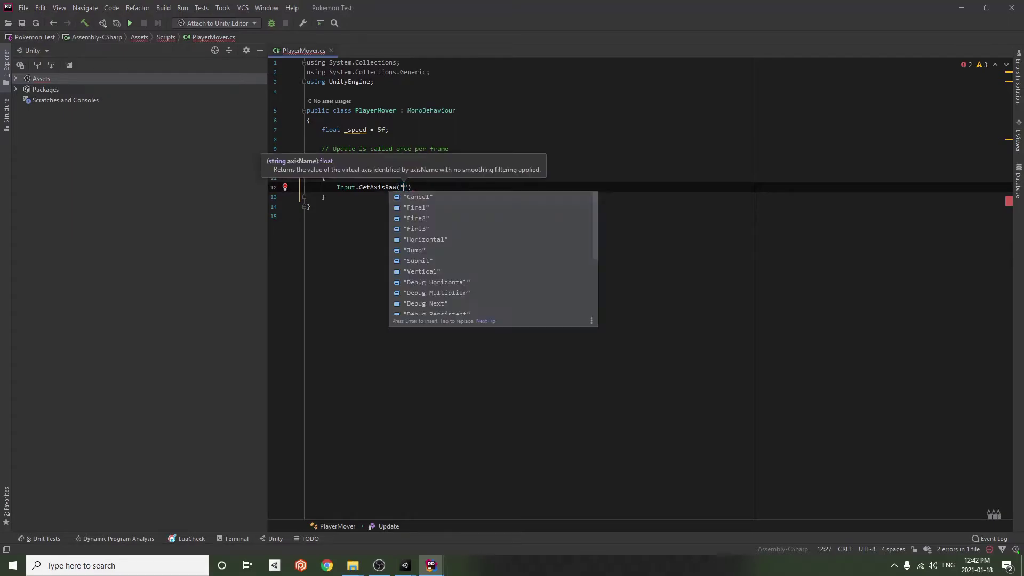
pyautogui.press('Return')
pyautogui.write(').')
pyautogui.press('BackSpace')
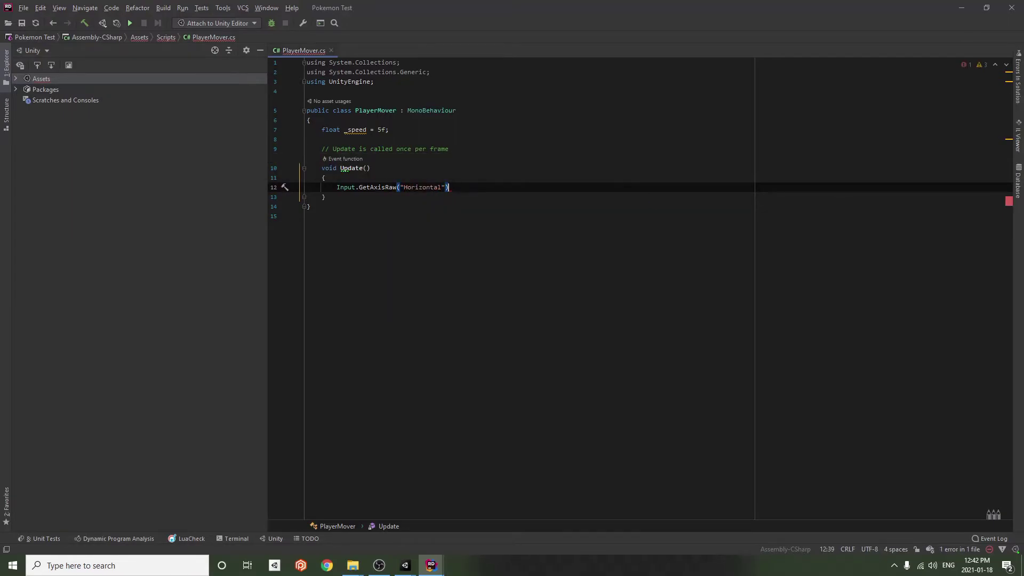
pyautogui.write(';')
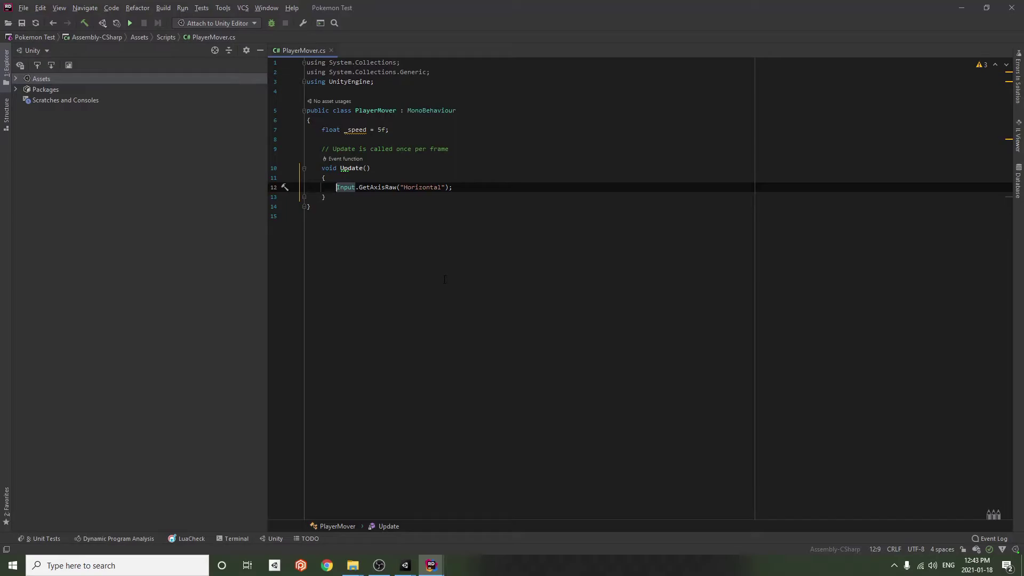
# Store the horizontal axis input in a local variable declared as var hor
pyautogui.write('var hor')
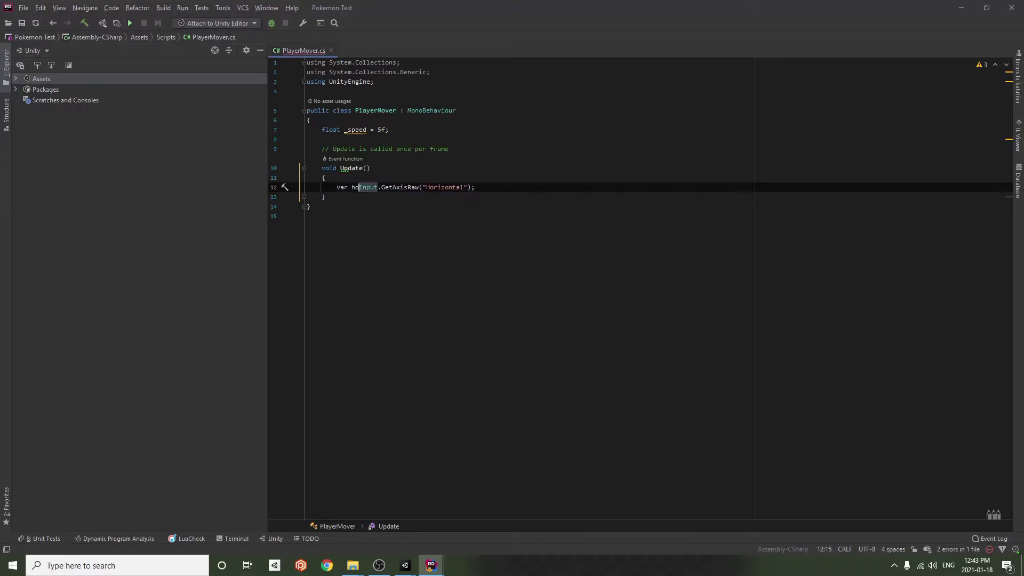
pyautogui.write(' =')
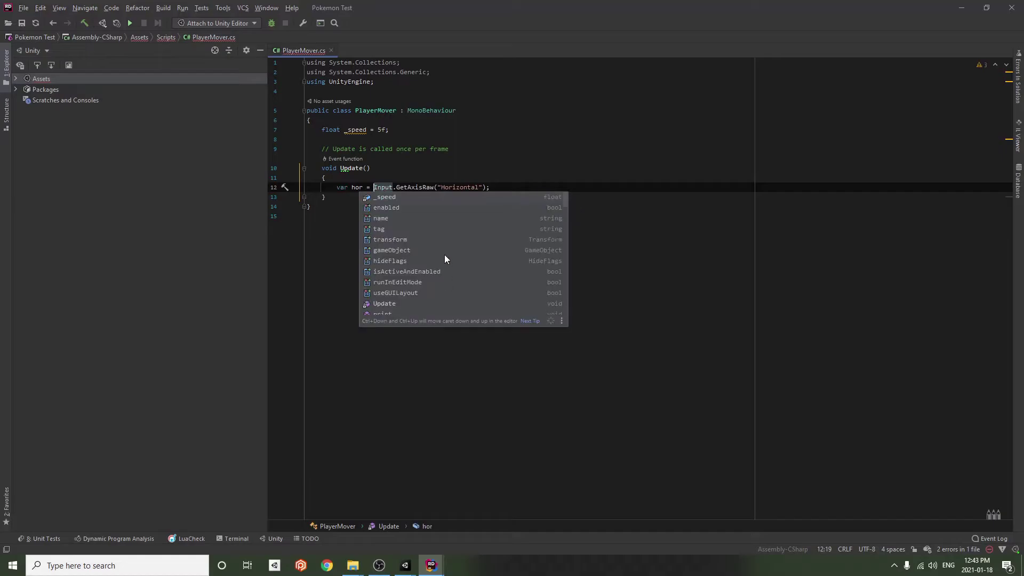
pyautogui.press('Escape')
pyautogui.press('Up')
pyautogui.press('Up')
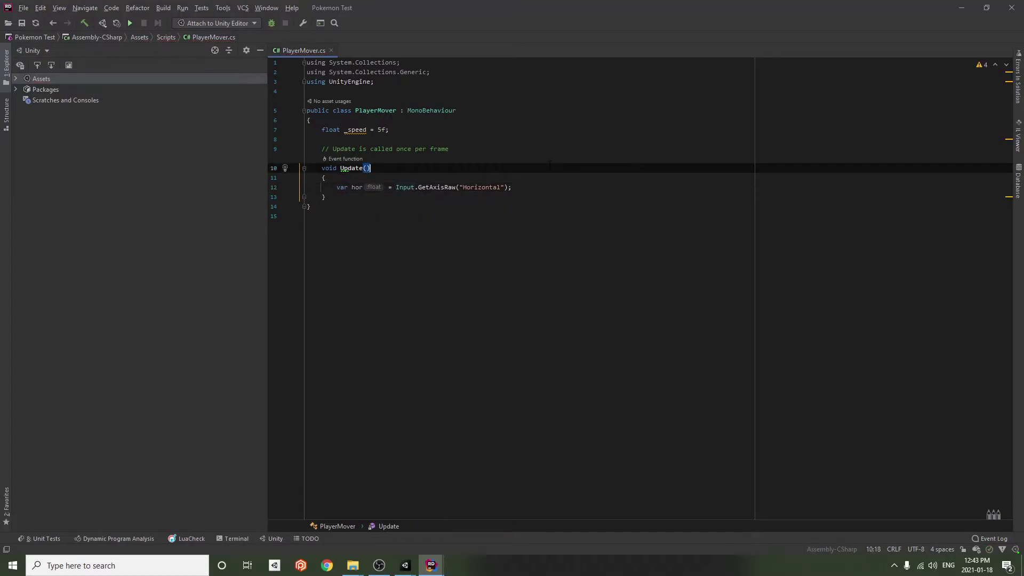
# Add var vert = Input.GetAxisRaw("Vertical"); below the hor line, followed by a blank line and a new empty line
pyautogui.click(508, 187)
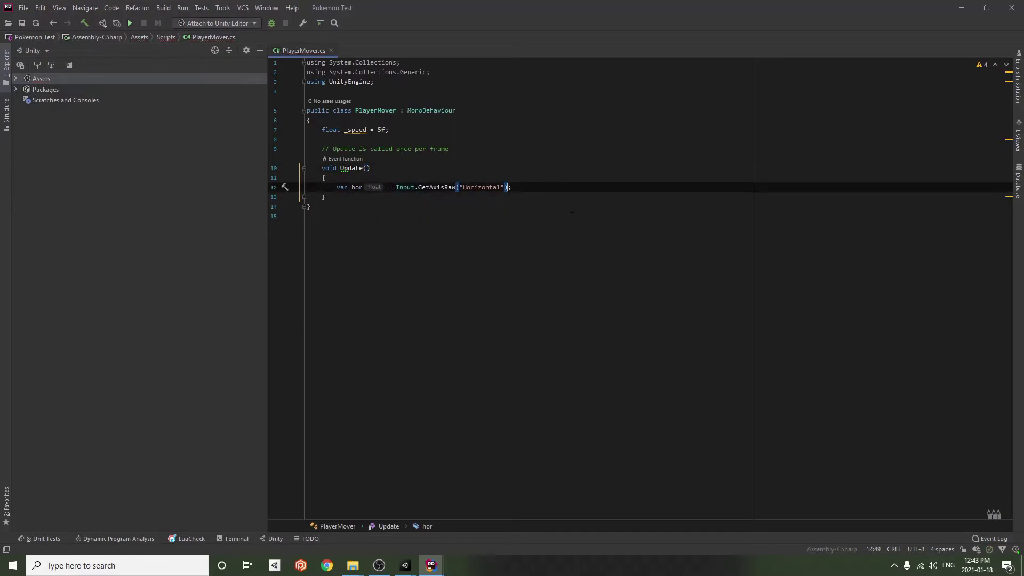
pyautogui.press('Return')
pyautogui.write('var vert ')
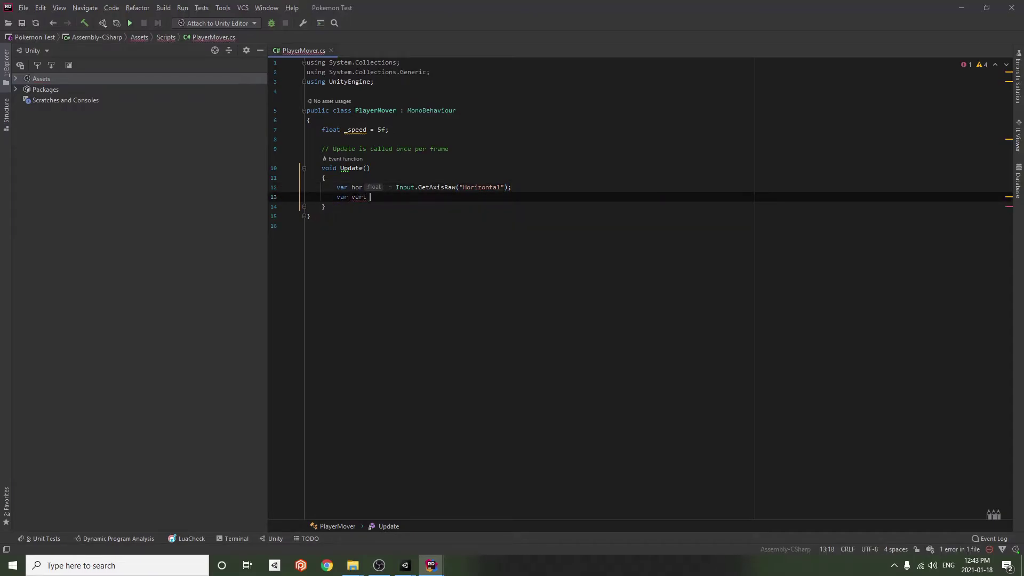
pyautogui.write('= Input.getAxisRaw(')
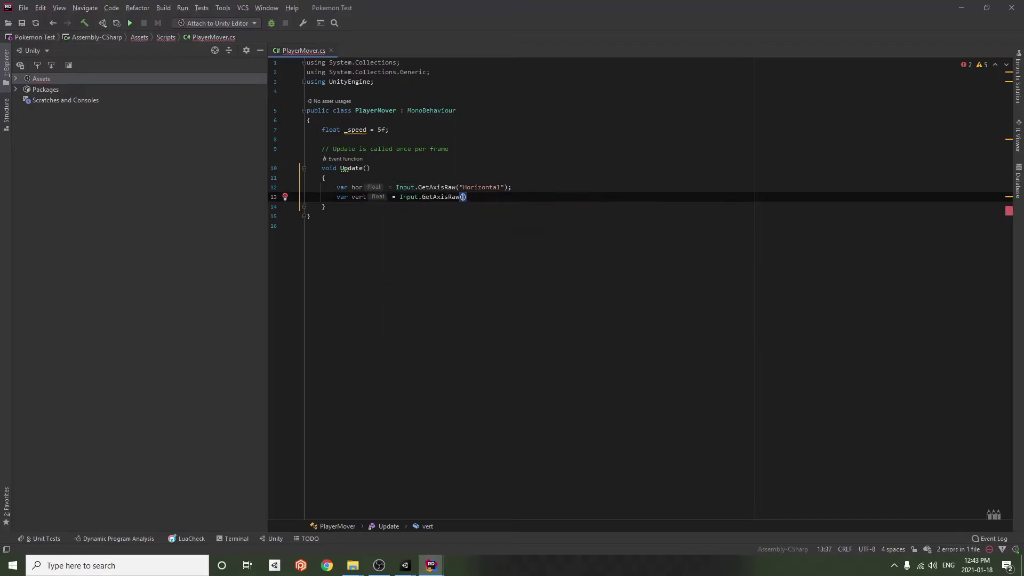
pyautogui.write('"Vertical"')
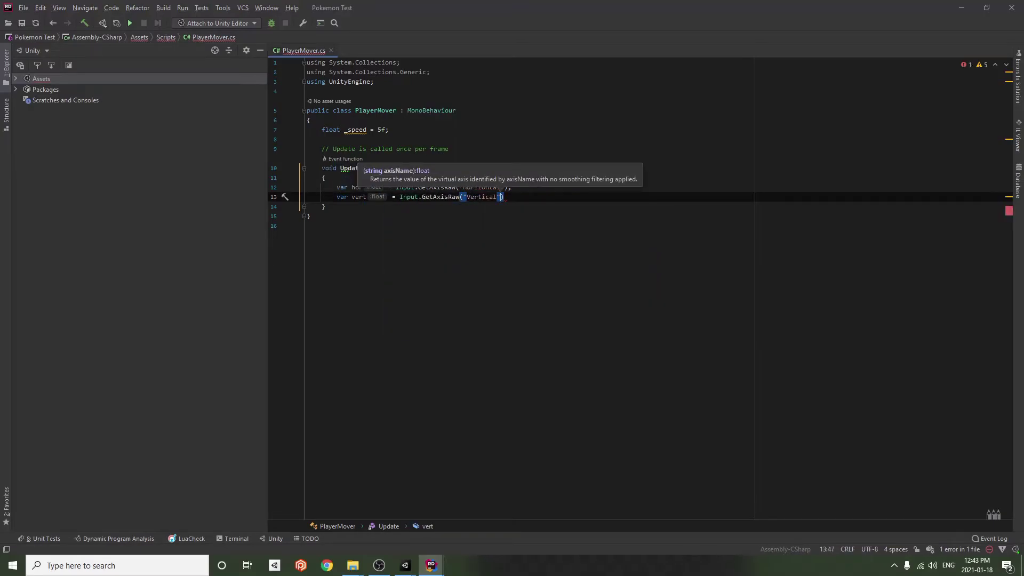
pyautogui.write(');')
pyautogui.click(512, 187)
pyautogui.click(508, 197)
pyautogui.press('Return')
pyautogui.press('Return')
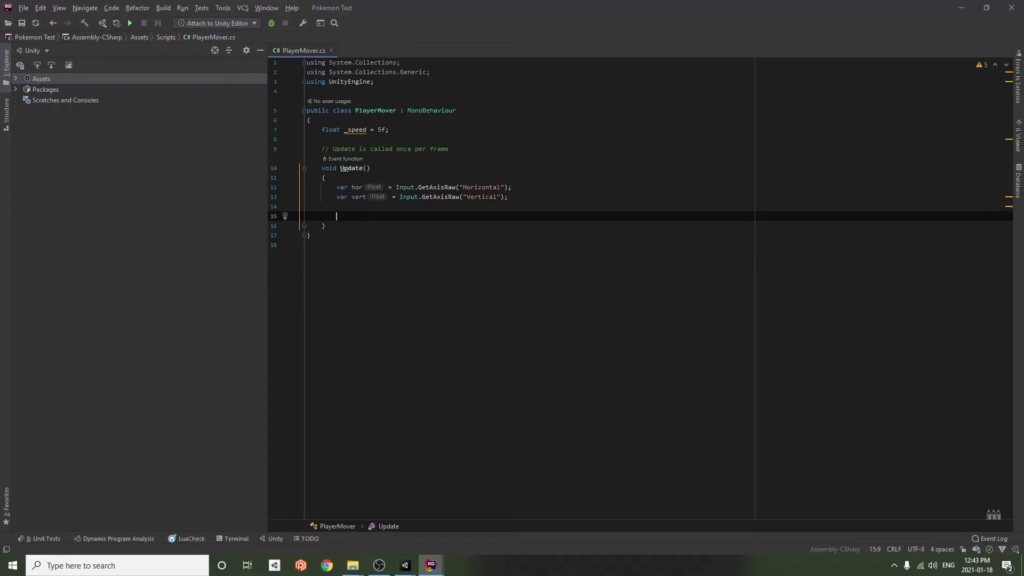
# Examine the hor and vert variable declarations in the Update method
pyautogui.click(353, 187)
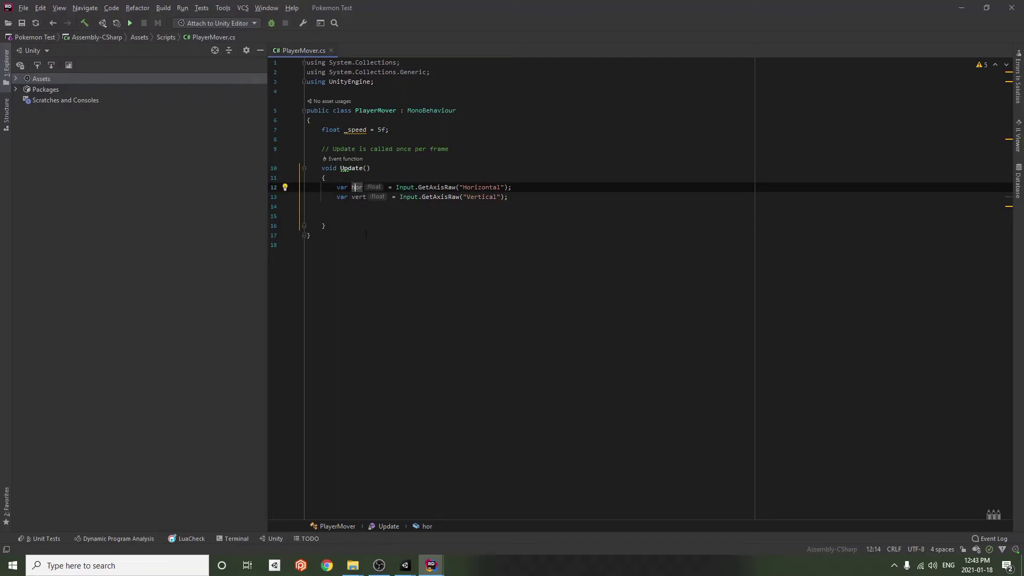
pyautogui.doubleClick(356, 188)
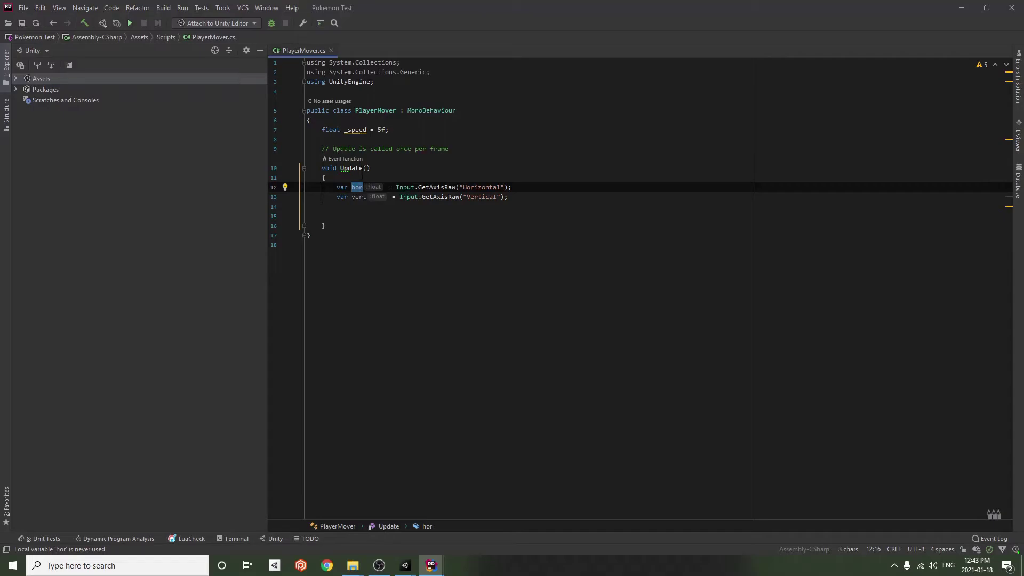
pyautogui.click(379, 260)
pyautogui.doubleClick(356, 197)
pyautogui.click(318, 197)
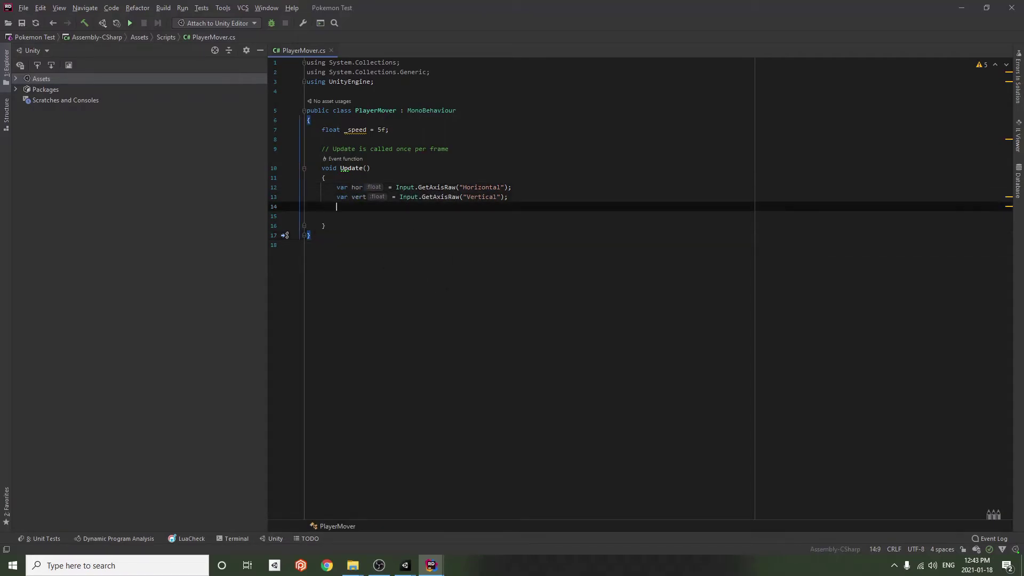
pyautogui.click(359, 197)
pyautogui.click(397, 209)
# Start an assignment to transform.position on the empty line below the axis input variables in Update
pyautogui.click(449, 213)
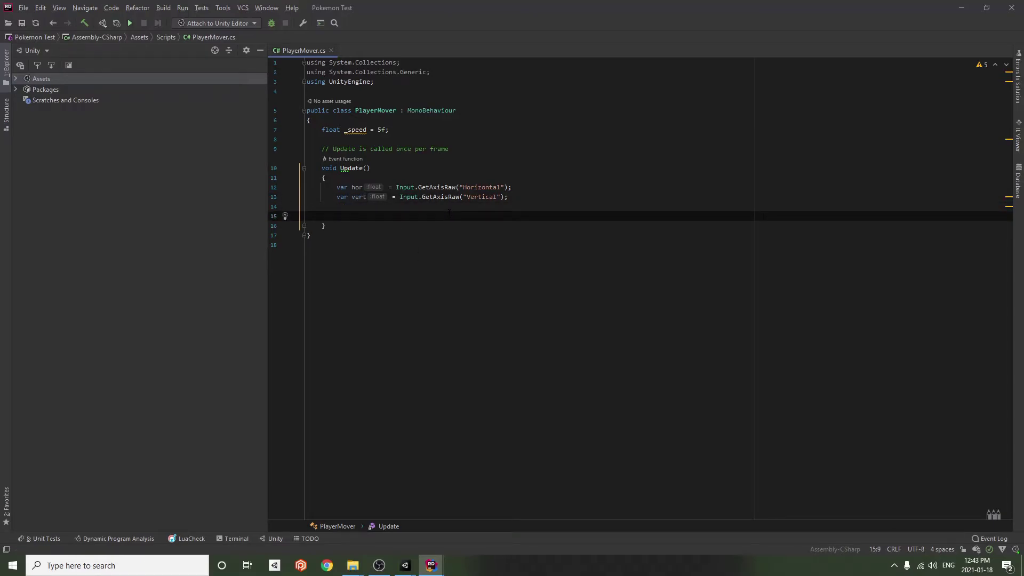
pyautogui.write('tra')
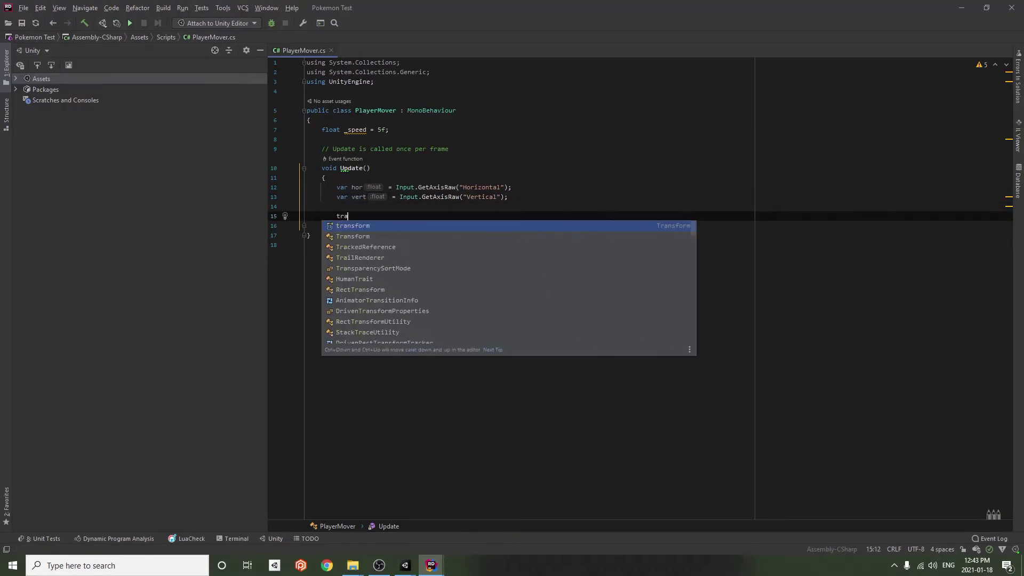
pyautogui.write('nsform.')
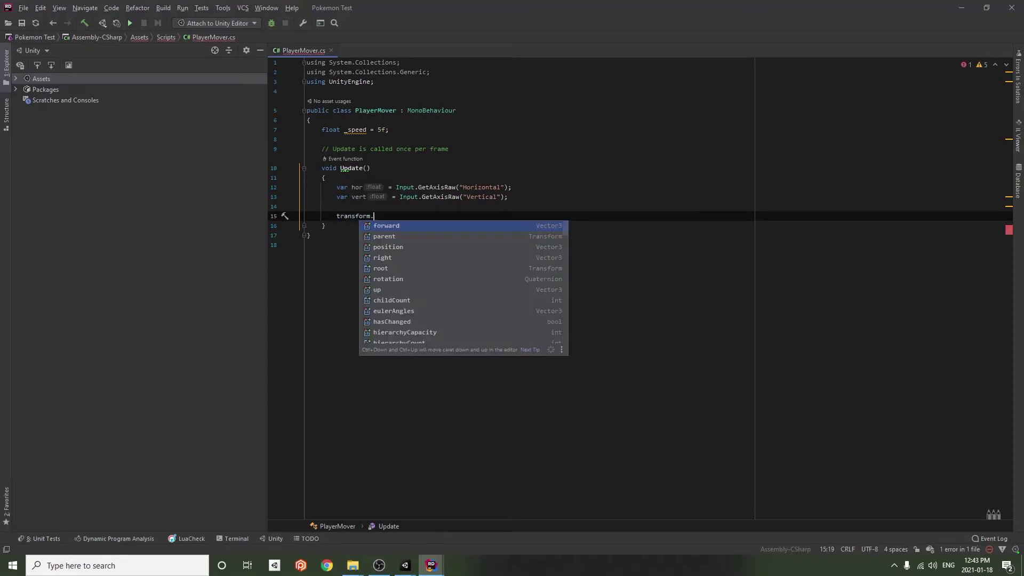
pyautogui.write('position')
pyautogui.press('Return')
pyautogui.write('.')
pyautogui.press('BackSpace')
pyautogui.write('= ')
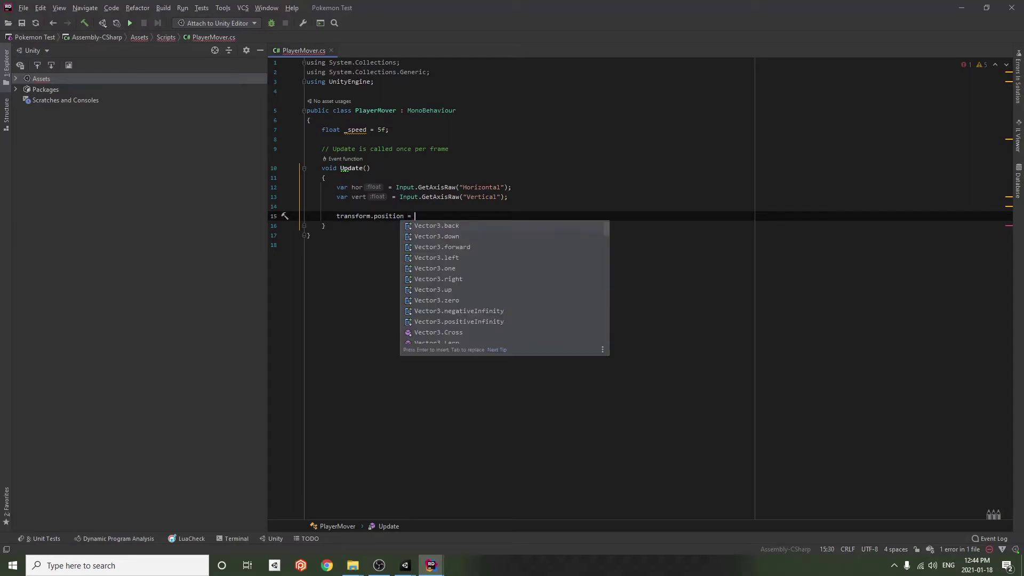
pyautogui.write('new')
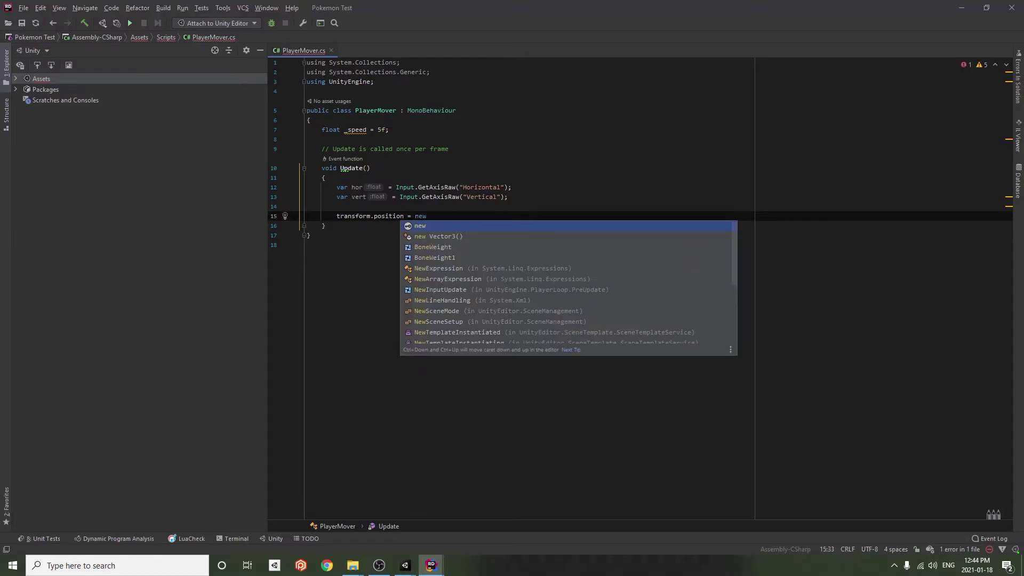
pyautogui.press('BackSpace')
pyautogui.press('BackSpace')
pyautogui.press('BackSpace')
pyautogui.press('BackSpace')
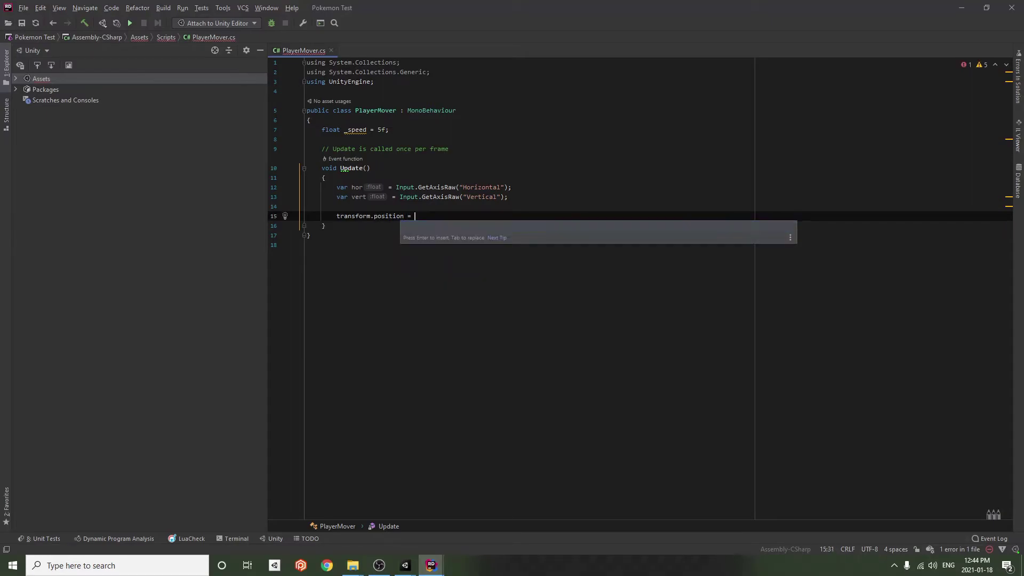
# Write transform.position + as the start of the assignment's right-hand side
pyautogui.write('tra')
pyautogui.press('Return')
pyautogui.write('.p')
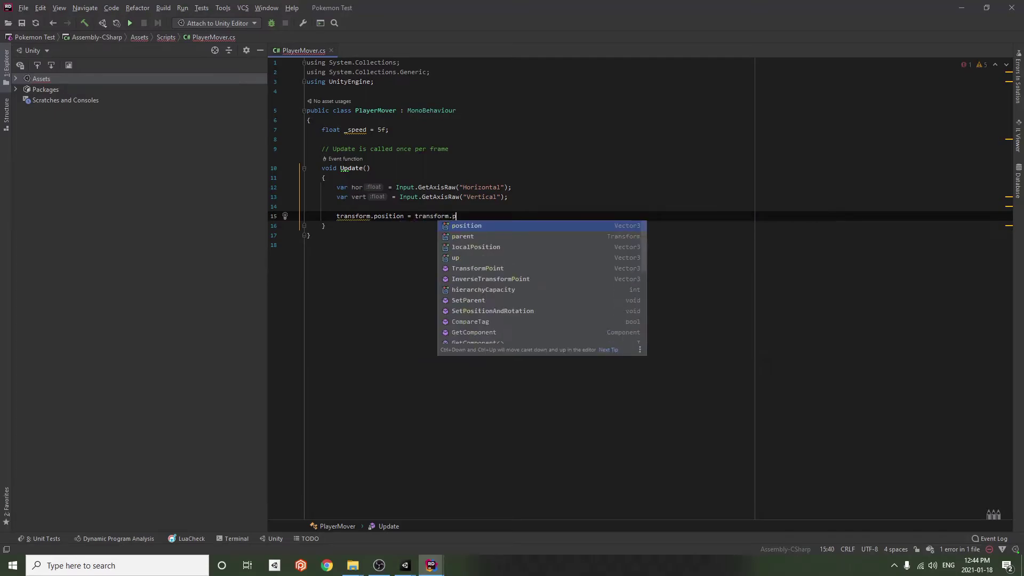
pyautogui.press('Return')
pyautogui.write('+')
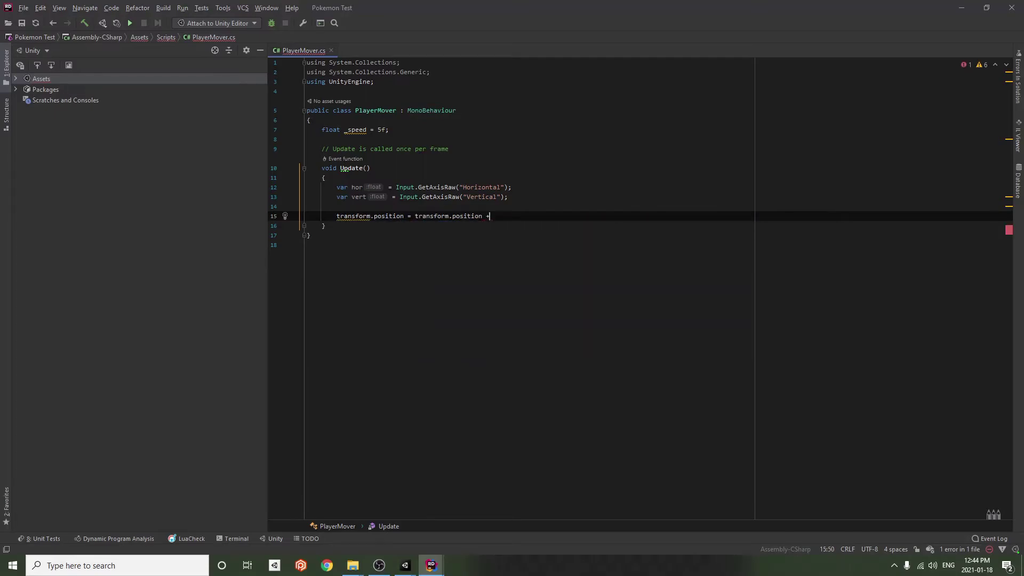
pyautogui.write(' ve')
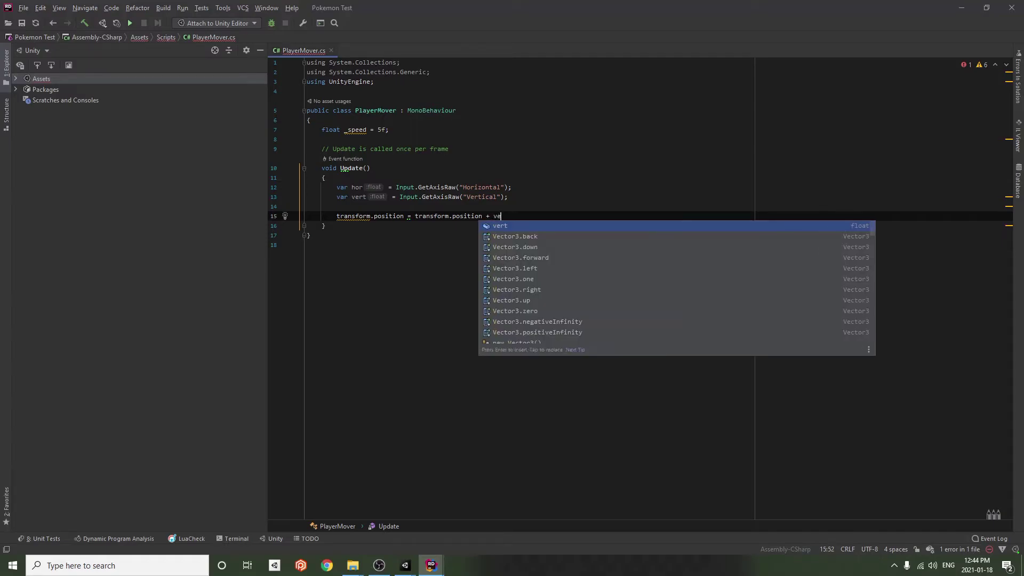
pyautogui.write('ct')
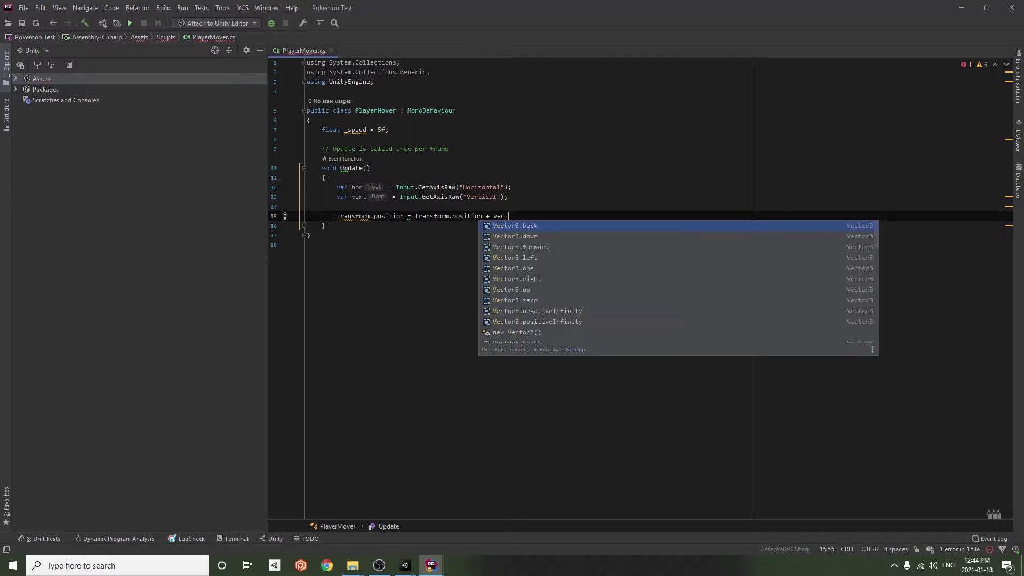
pyautogui.press('BackSpace')
pyautogui.press('BackSpace')
pyautogui.press('BackSpace')
pyautogui.press('BackSpace')
# Add a new Vector3 to the position sum, with hor * _speed * Time.deltaTime as its x argument
pyautogui.write('new')
pyautogui.press('Return')
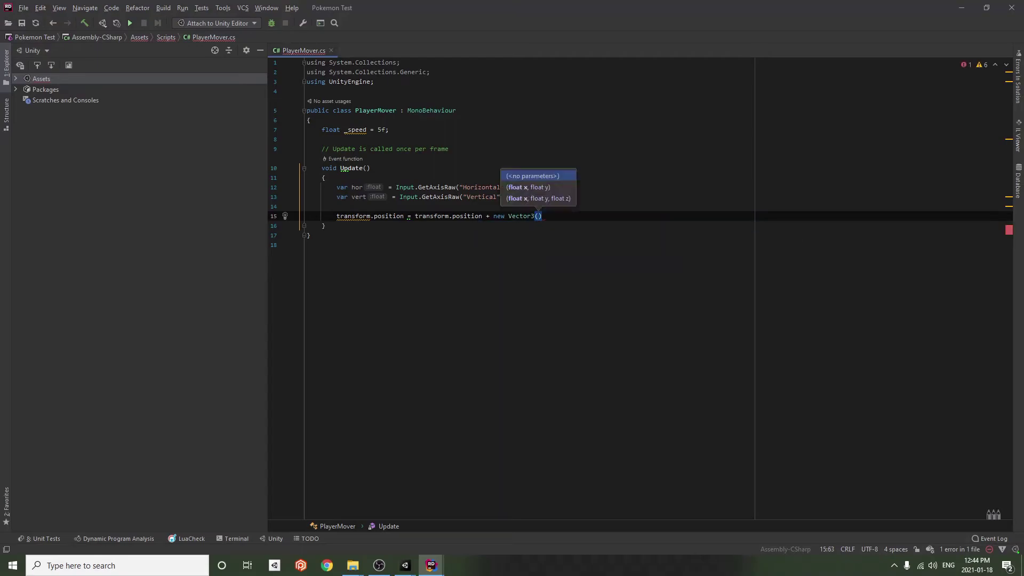
pyautogui.write('fo')
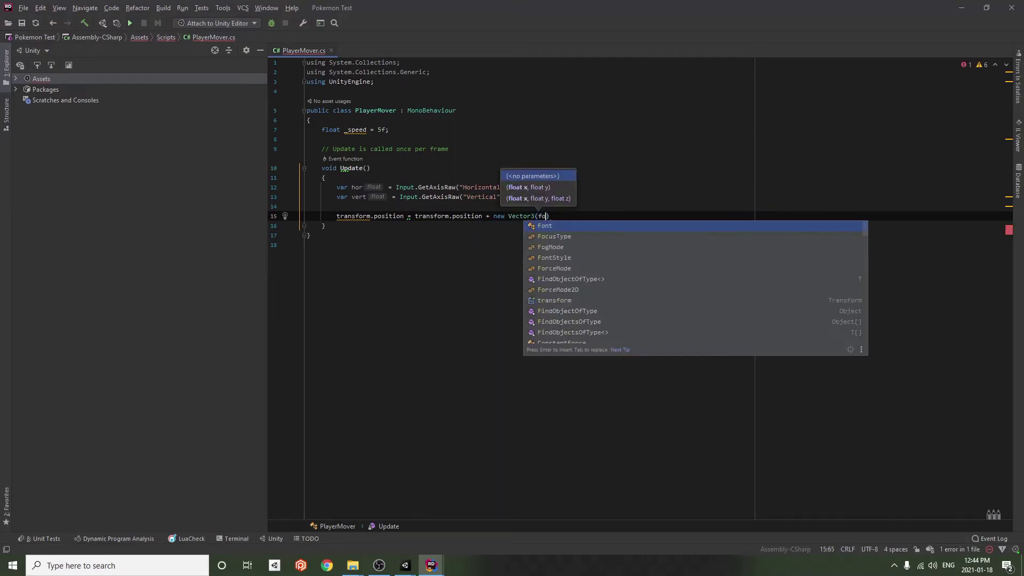
pyautogui.press('BackSpace')
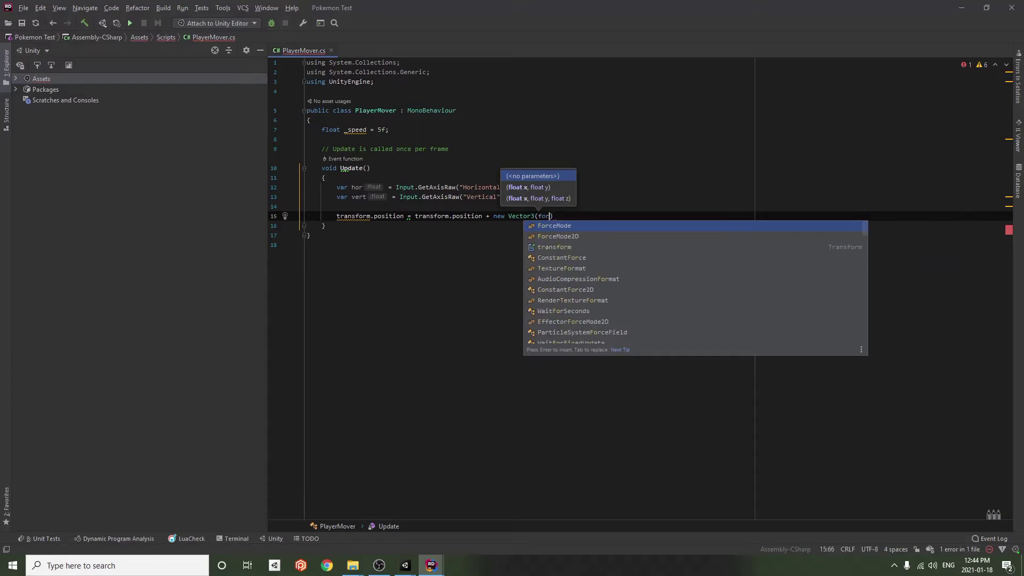
pyautogui.press('BackSpace')
pyautogui.write('hor')
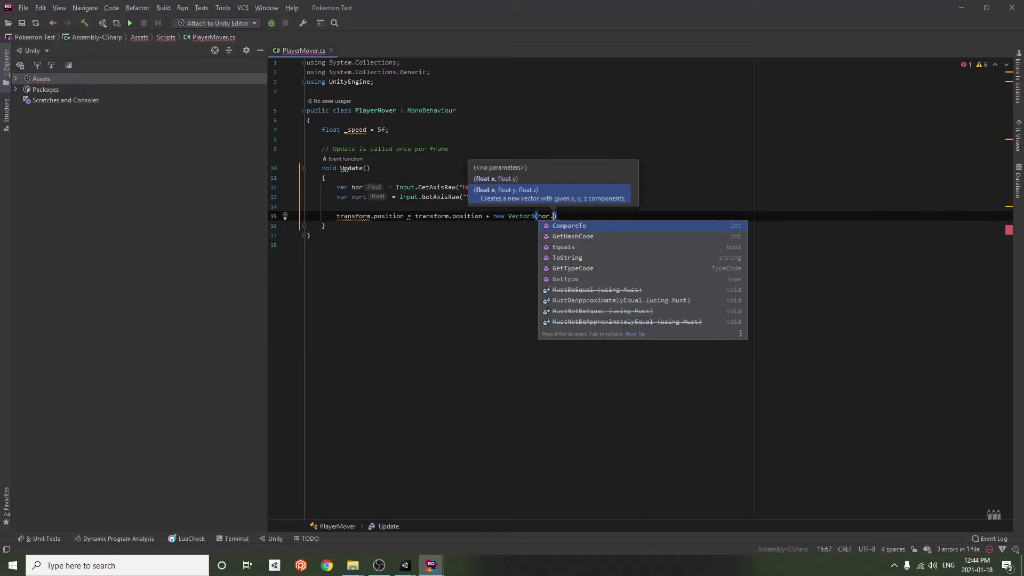
pyautogui.write(' * s')
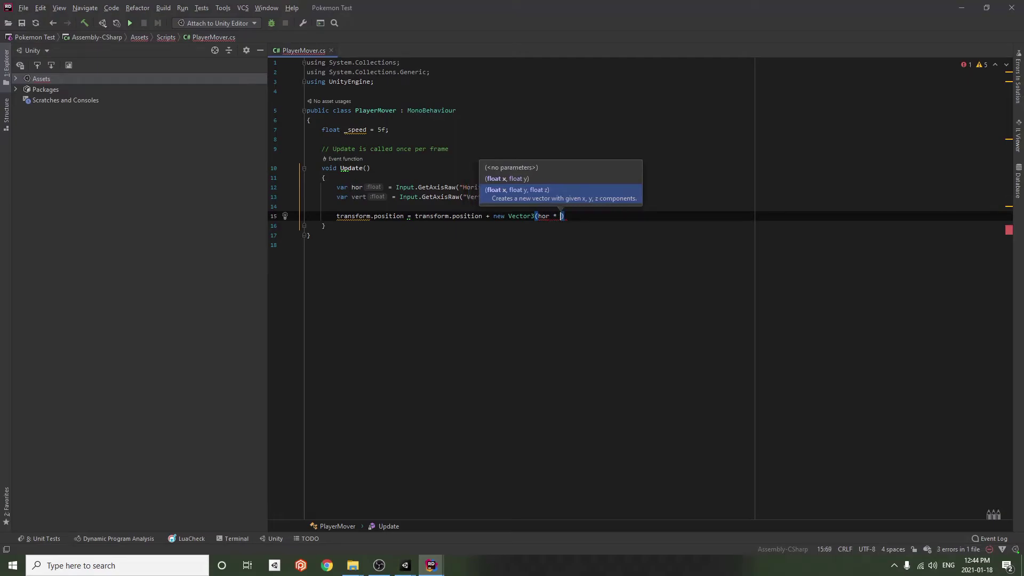
pyautogui.press('Return')
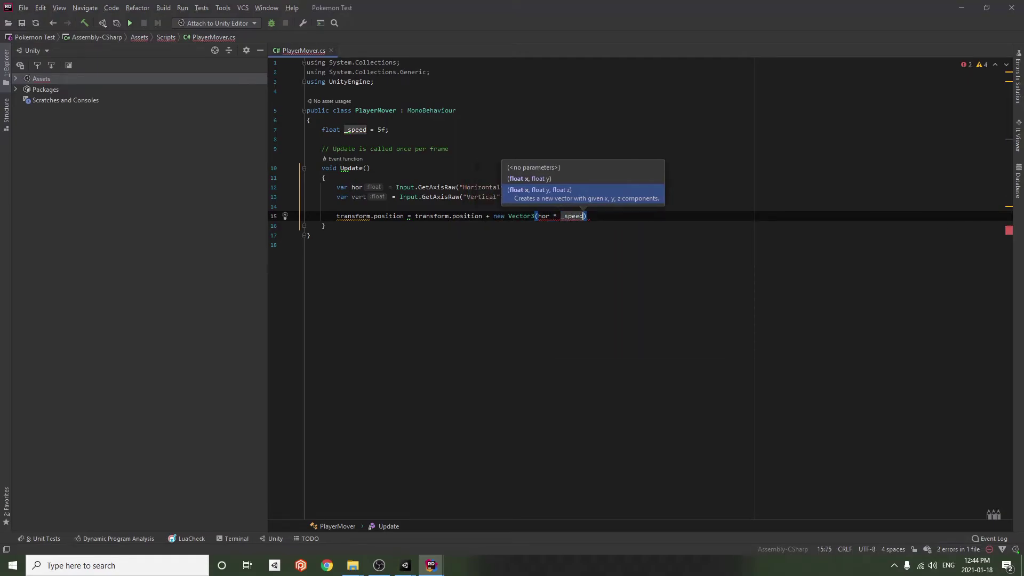
pyautogui.write('* Time')
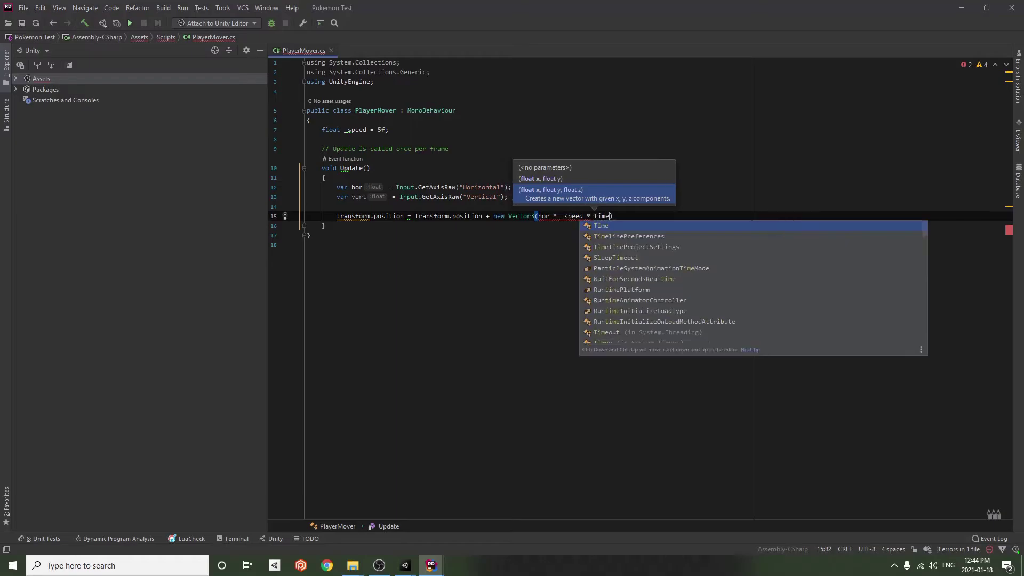
pyautogui.write('.de')
pyautogui.press('Return')
pyautogui.write(', ')
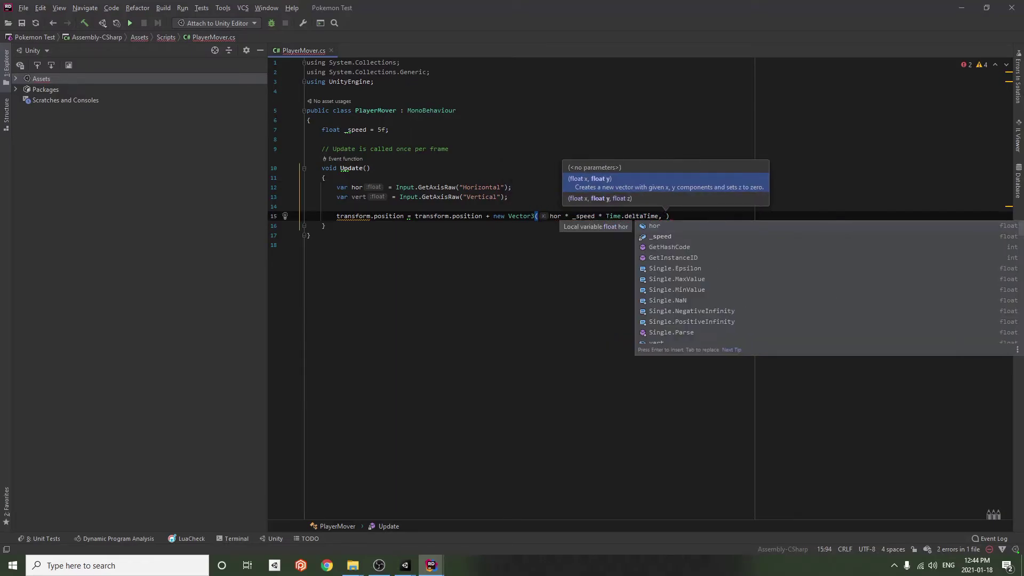
# Enter vert * _speed * Time.deltaTime as the Vector3's y argument and end the statement with a semicolon
pyautogui.write('v')
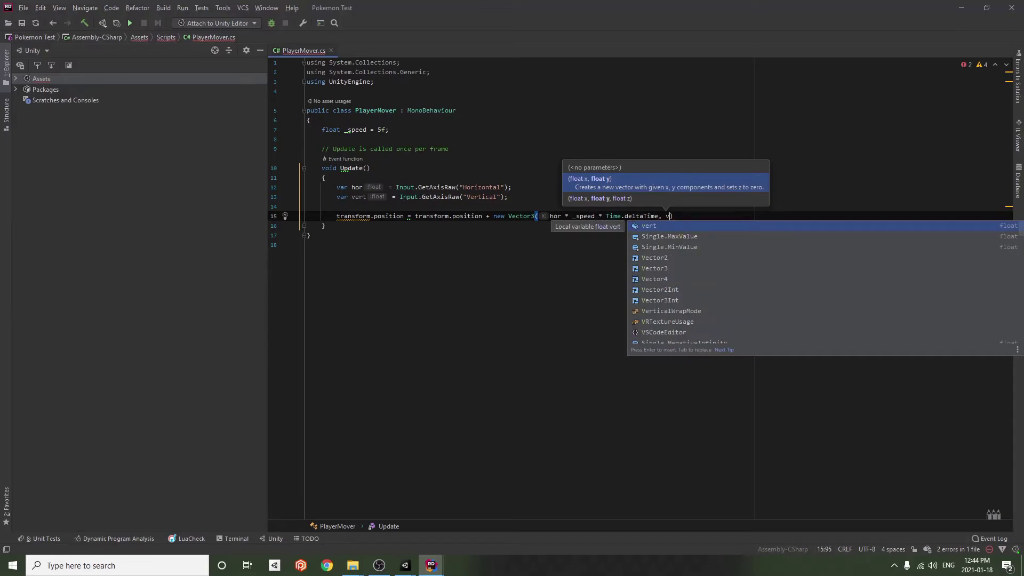
pyautogui.press('Return')
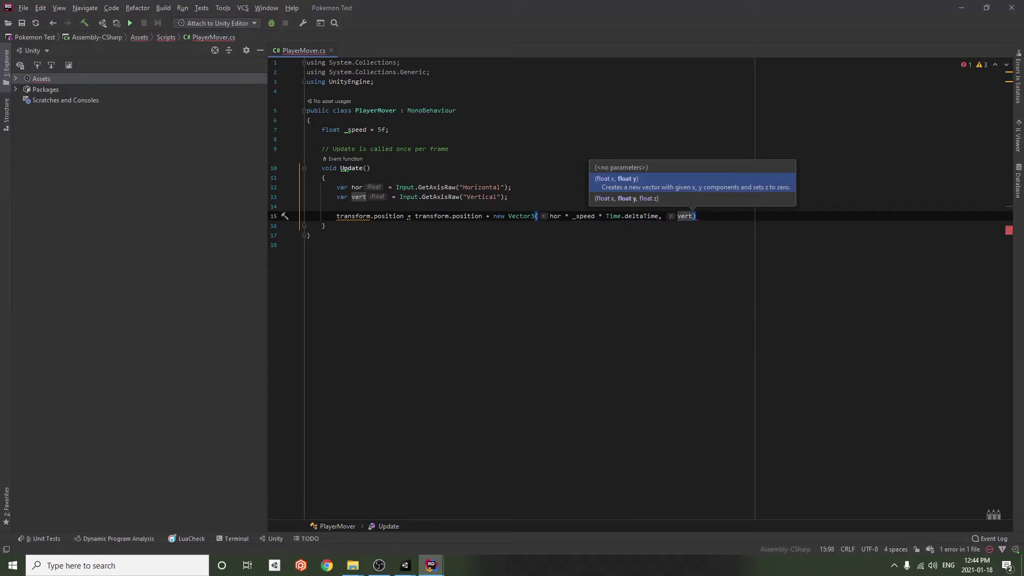
pyautogui.write('* _')
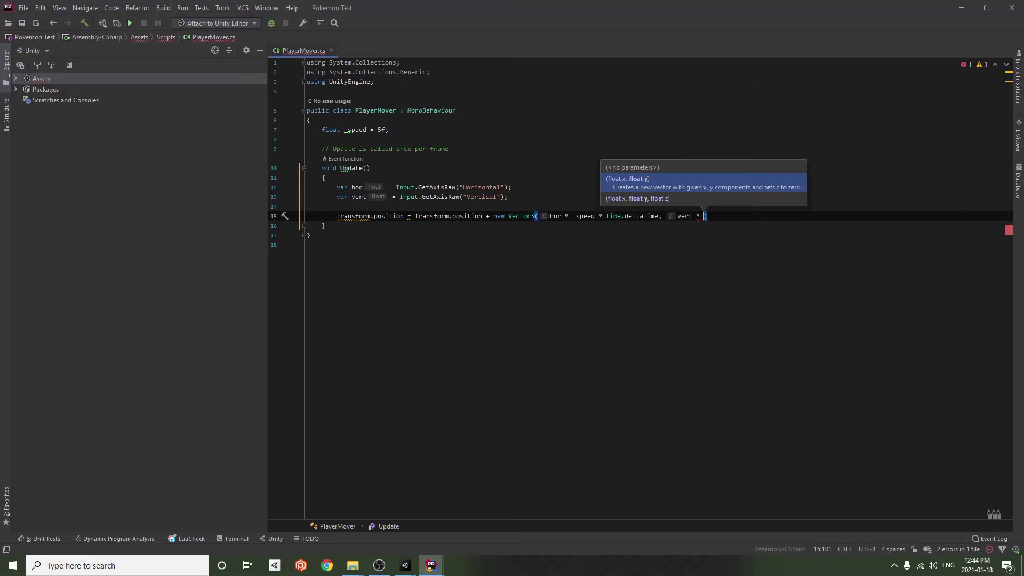
pyautogui.write('s')
pyautogui.press('Return')
pyautogui.write('* ti')
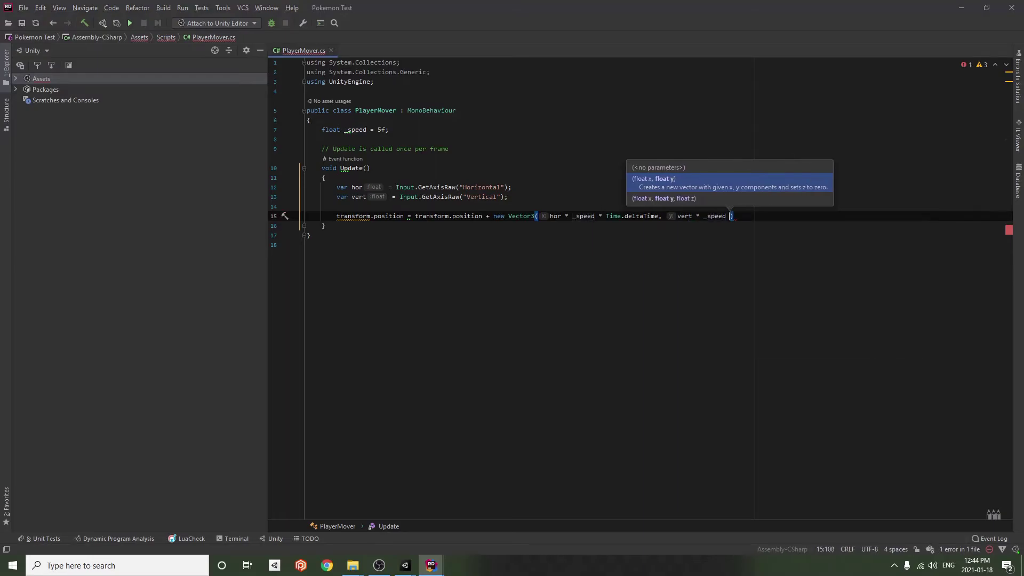
pyautogui.press('Return')
pyautogui.write('.d')
pyautogui.press('Return')
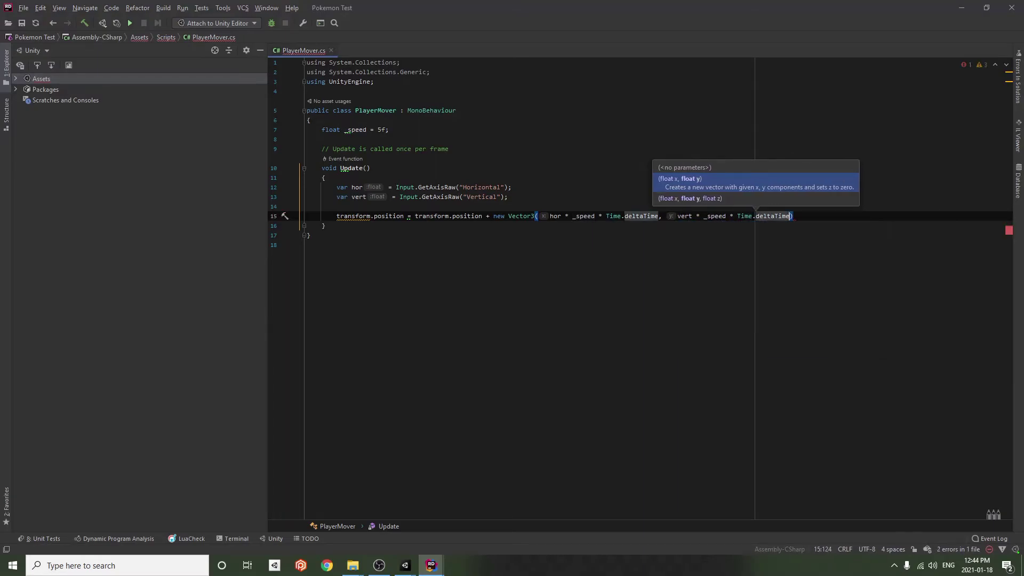
pyautogui.write(');')
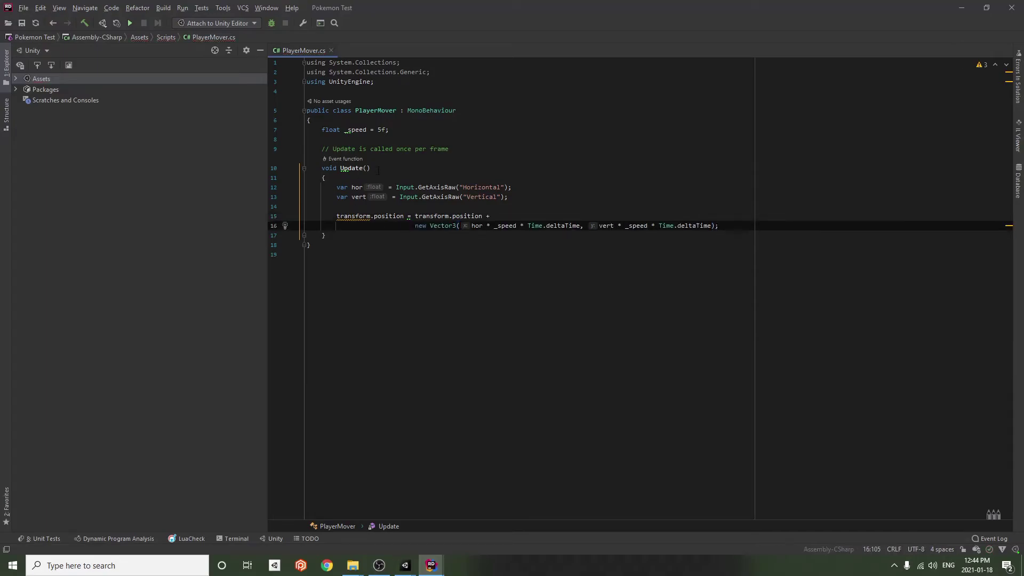
# Join the wrapped transform.position statement back onto a single line
pyautogui.click(568, 168)
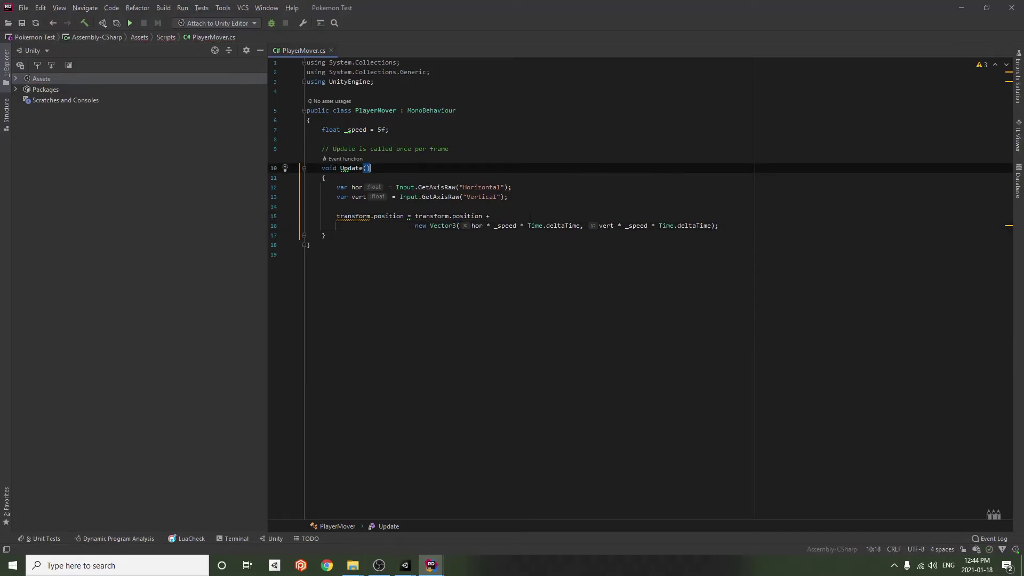
pyautogui.click(419, 260)
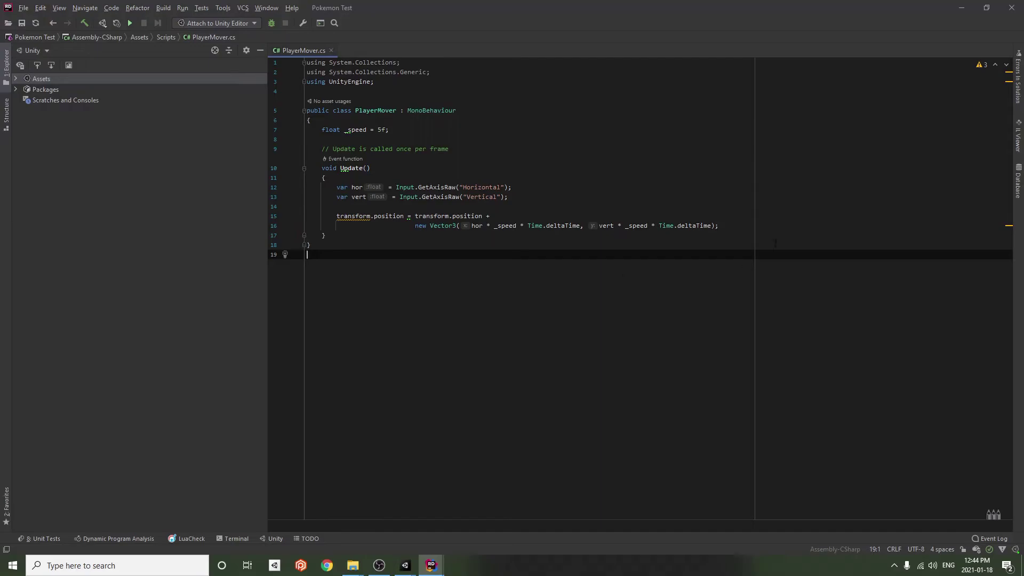
pyautogui.click(777, 215)
pyautogui.press('Delete')
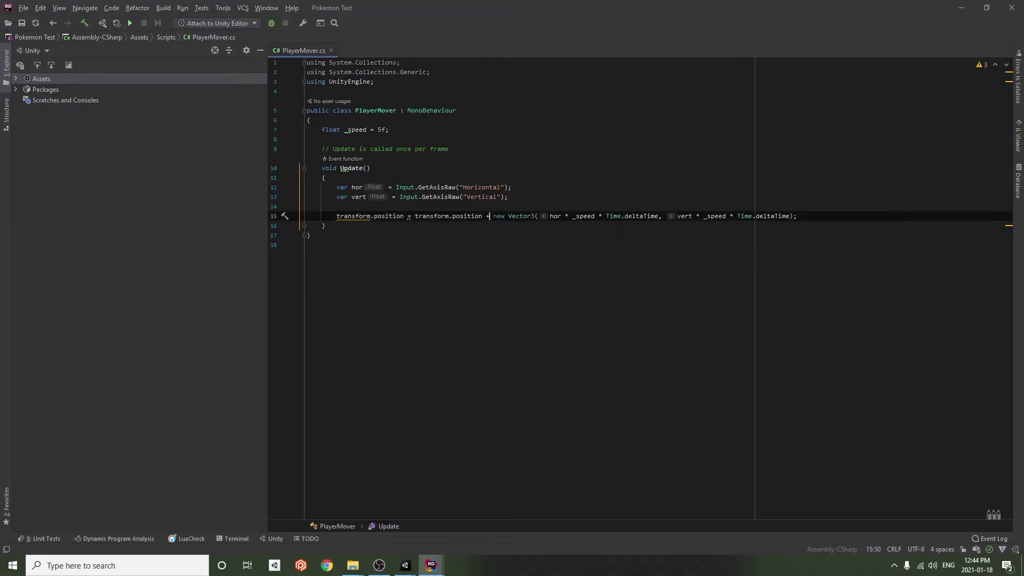
pyautogui.click(640, 169)
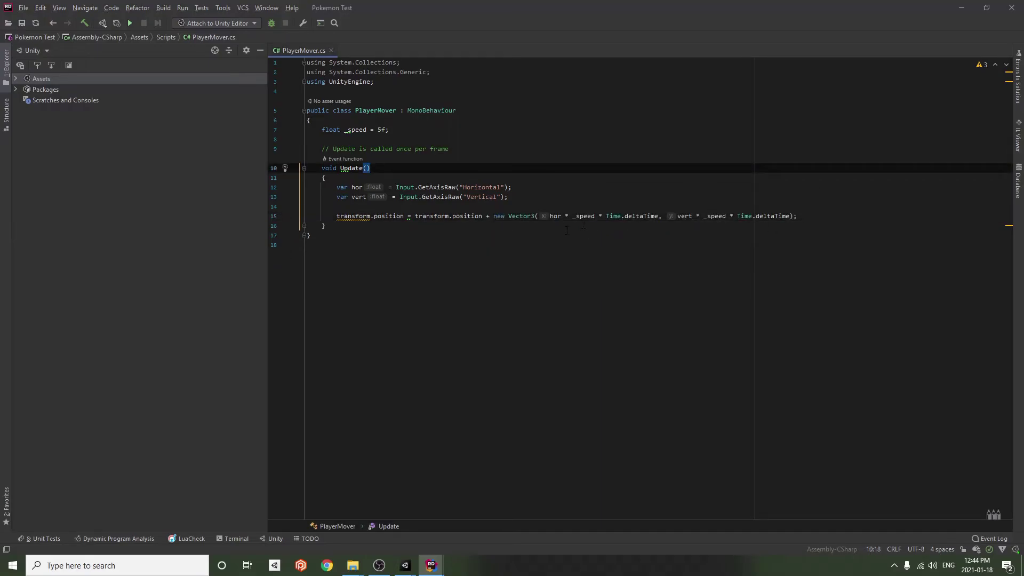
# Examine the hor, _speed and Time.deltaTime factors in the Vector3's x argument
pyautogui.click(553, 216)
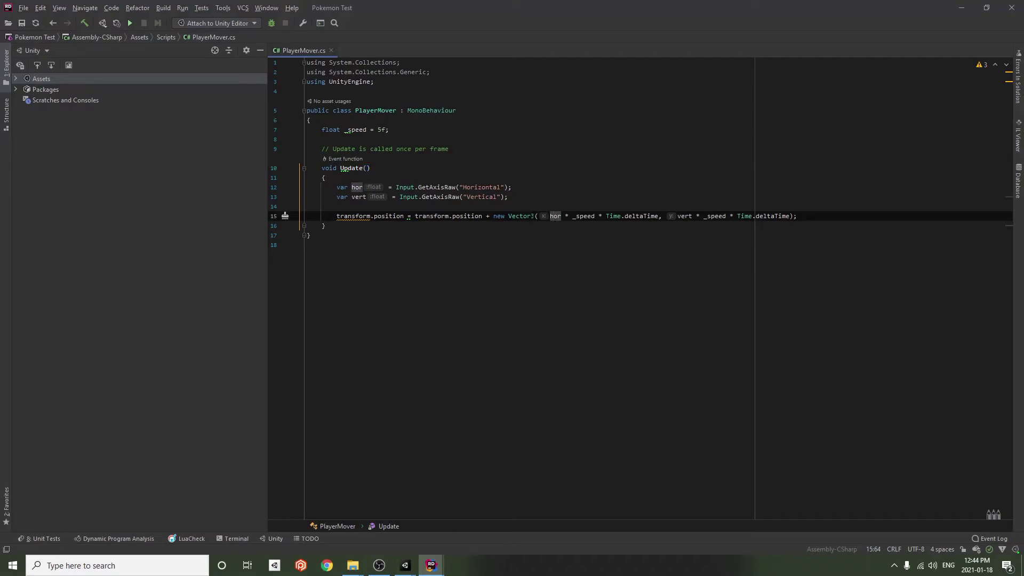
pyautogui.doubleClick(553, 216)
pyautogui.doubleClick(584, 216)
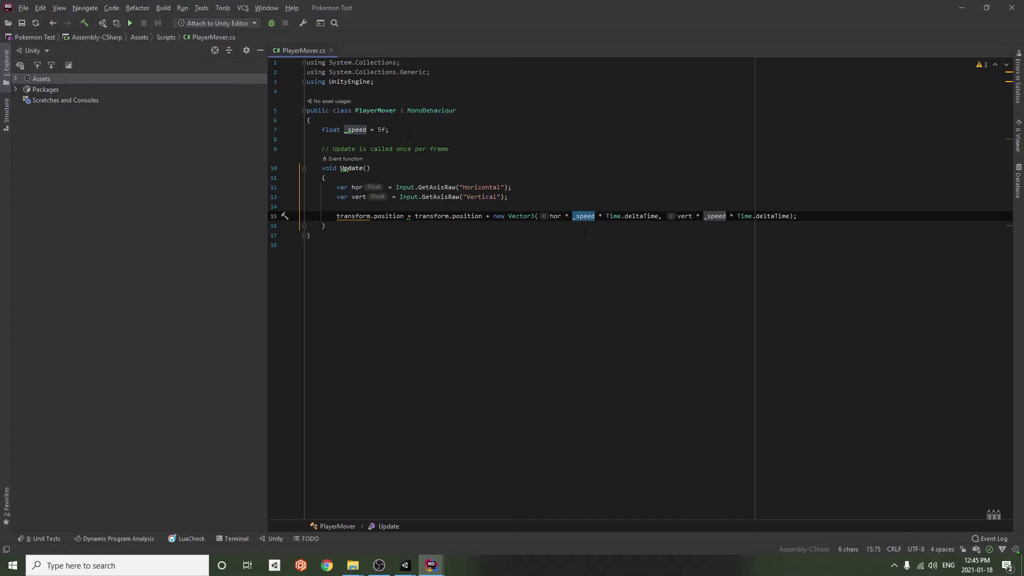
pyautogui.doubleClick(631, 226)
pyautogui.click(638, 252)
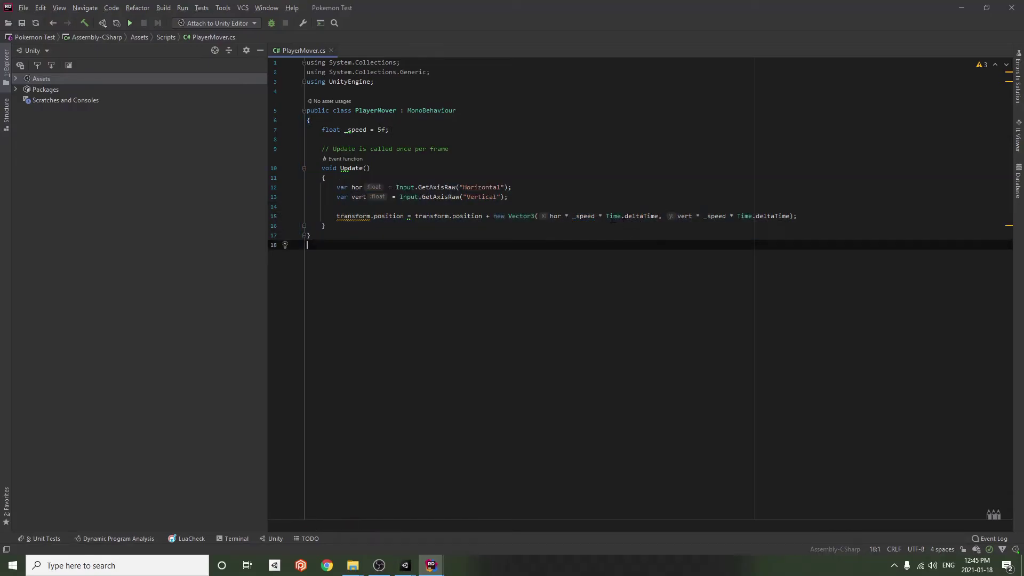
pyautogui.moveTo(607, 216); pyautogui.dragTo(660, 219)
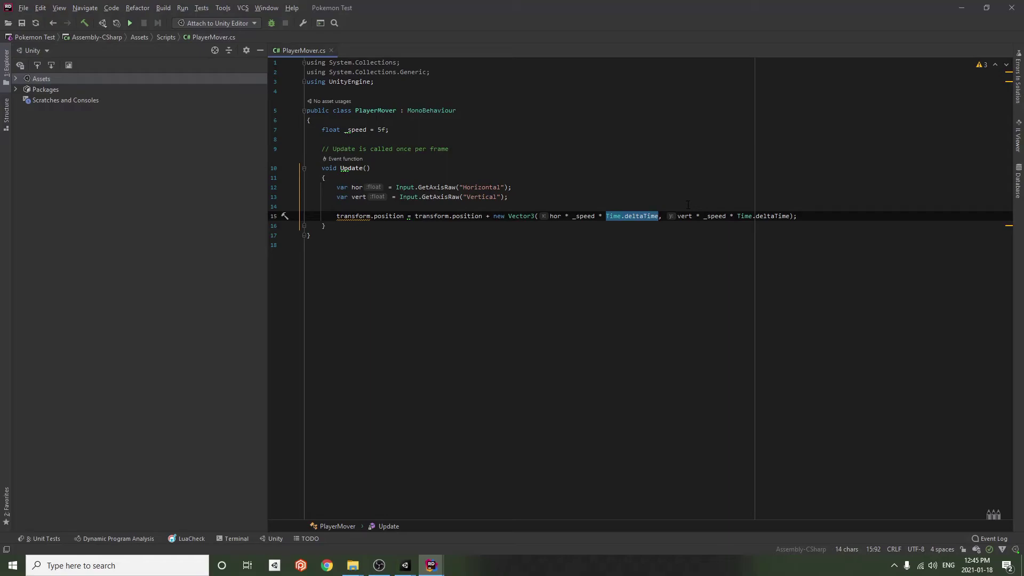
# Examine the _speed * Time.deltaTime factors in the Vector3's x argument and the vert expression in its y argument
pyautogui.click(610, 251)
pyautogui.moveTo(572, 217); pyautogui.dragTo(660, 218)
pyautogui.click(637, 252)
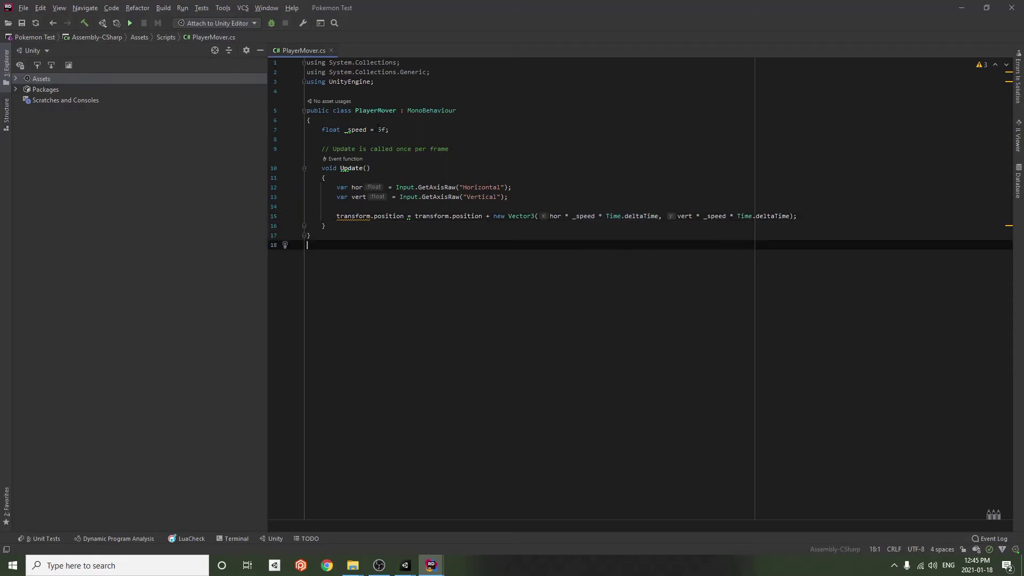
pyautogui.moveTo(598, 217); pyautogui.dragTo(659, 217)
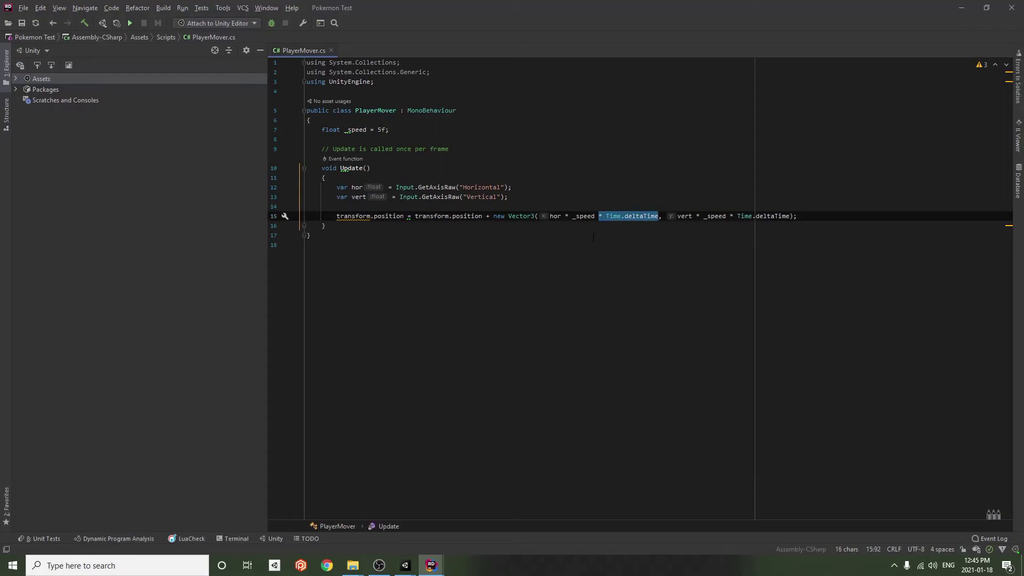
pyautogui.moveTo(573, 218); pyautogui.dragTo(659, 218)
pyautogui.click(782, 286)
pyautogui.moveTo(677, 217); pyautogui.dragTo(805, 230)
pyautogui.click(800, 278)
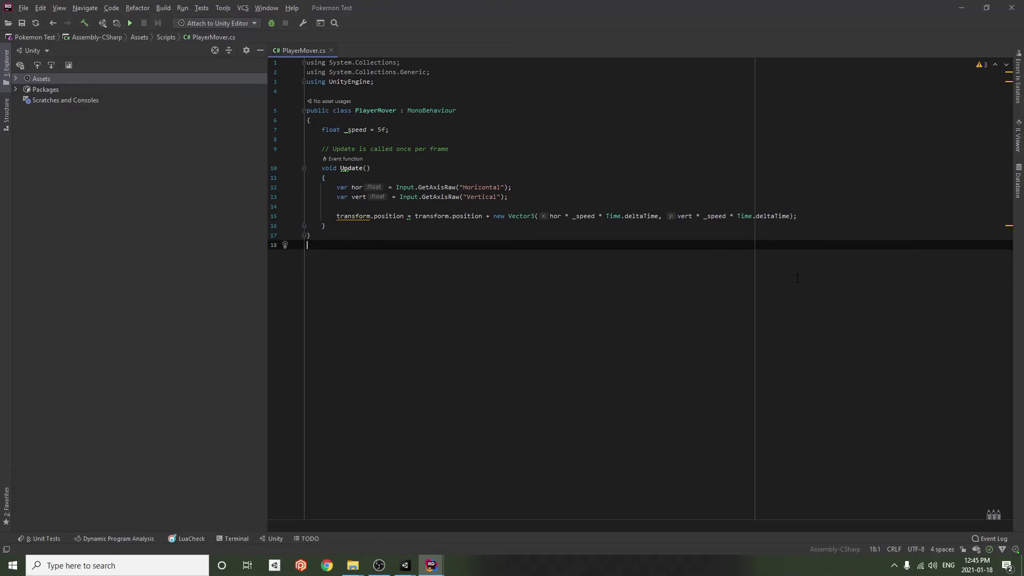
# Switch to the Unity editor and rename the Square object to Player
pyautogui.click(963, 12)
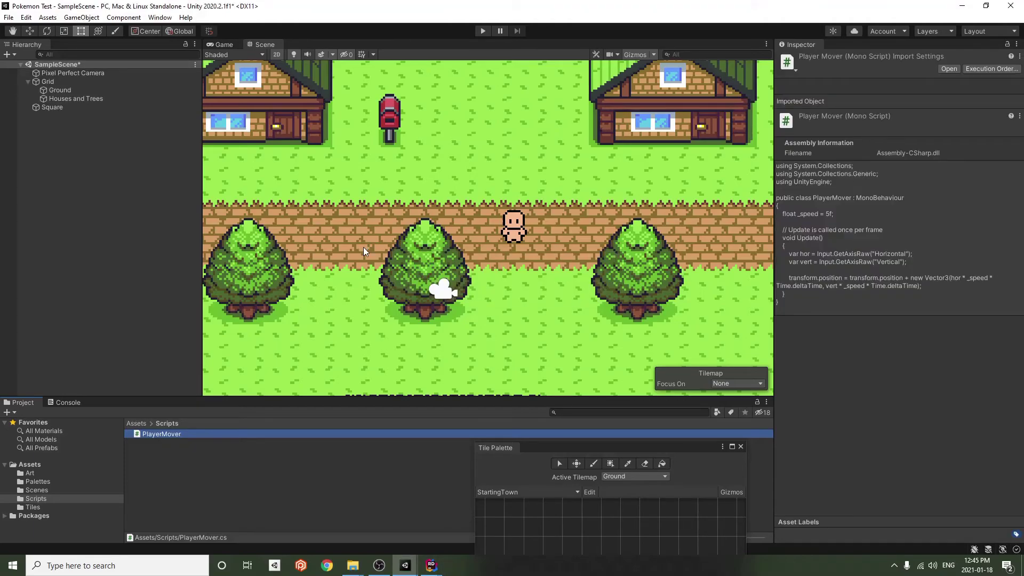
pyautogui.click(255, 473)
pyautogui.click(64, 107)
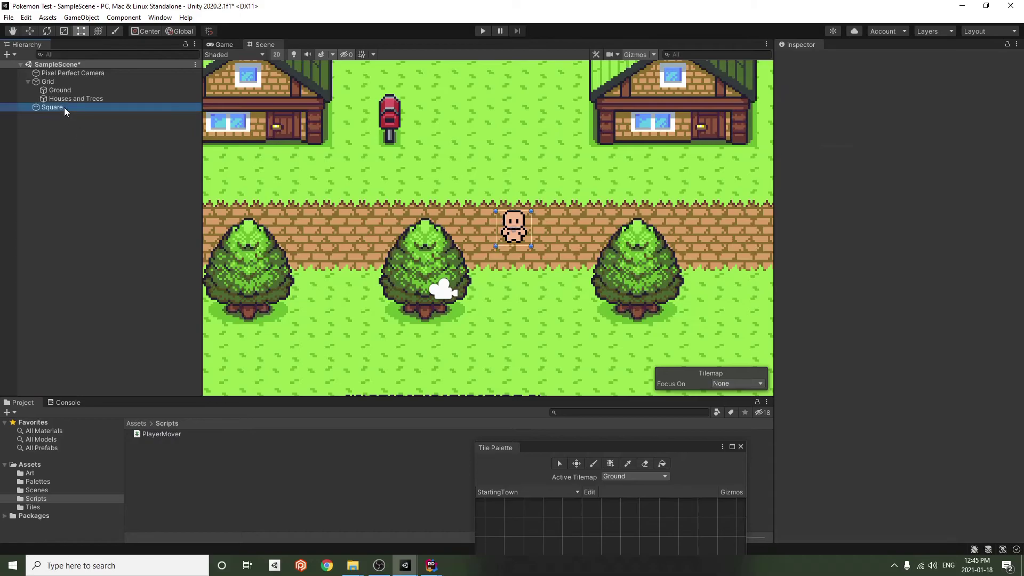
pyautogui.click(837, 59)
pyautogui.write('Player')
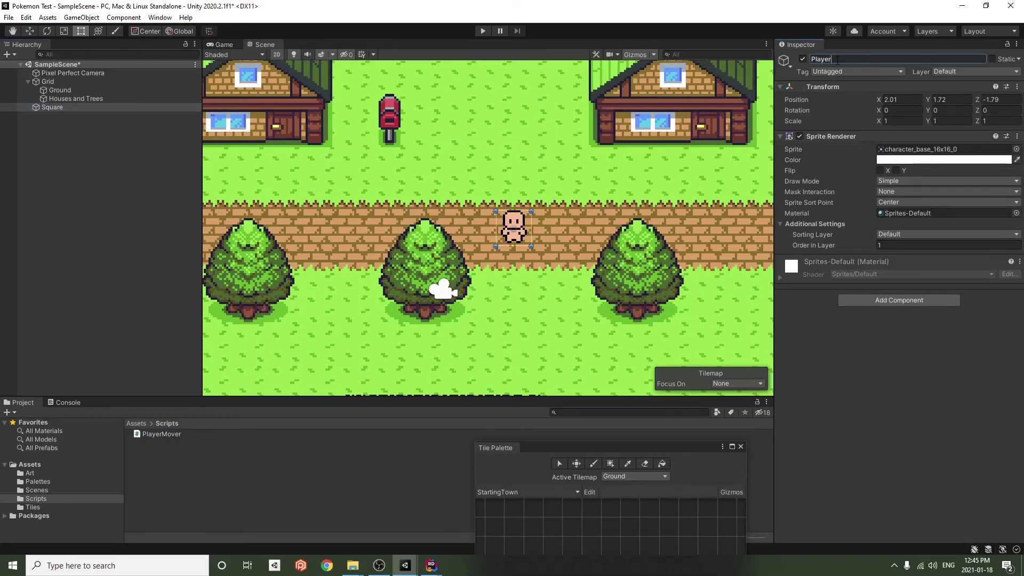
pyautogui.press('Return')
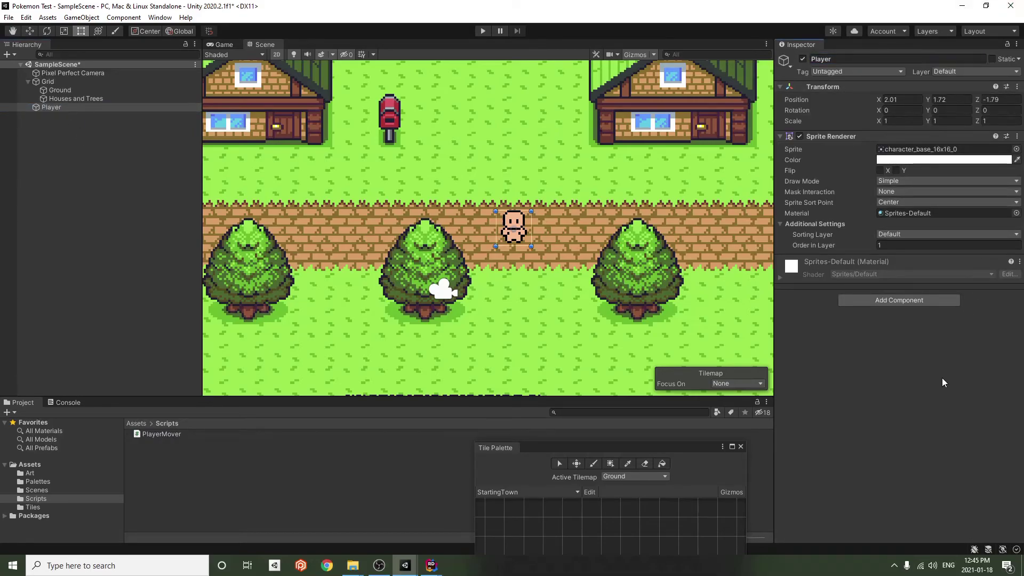
# Attach the PlayerMover script to the Player object as a component
pyautogui.click(140, 451)
pyautogui.click(74, 107)
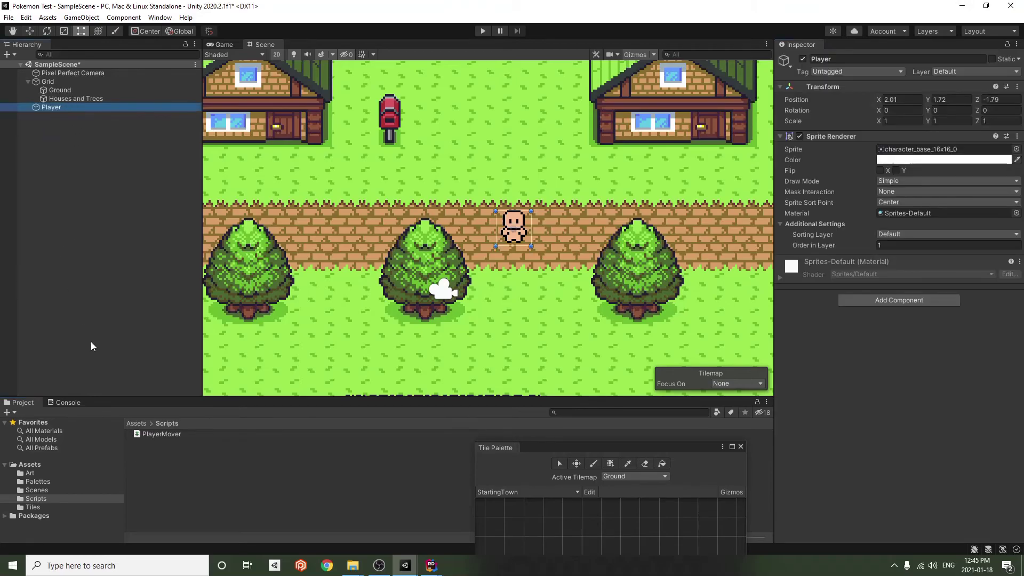
pyautogui.moveTo(160, 434); pyautogui.dragTo(910, 297)
pyautogui.click(91, 230)
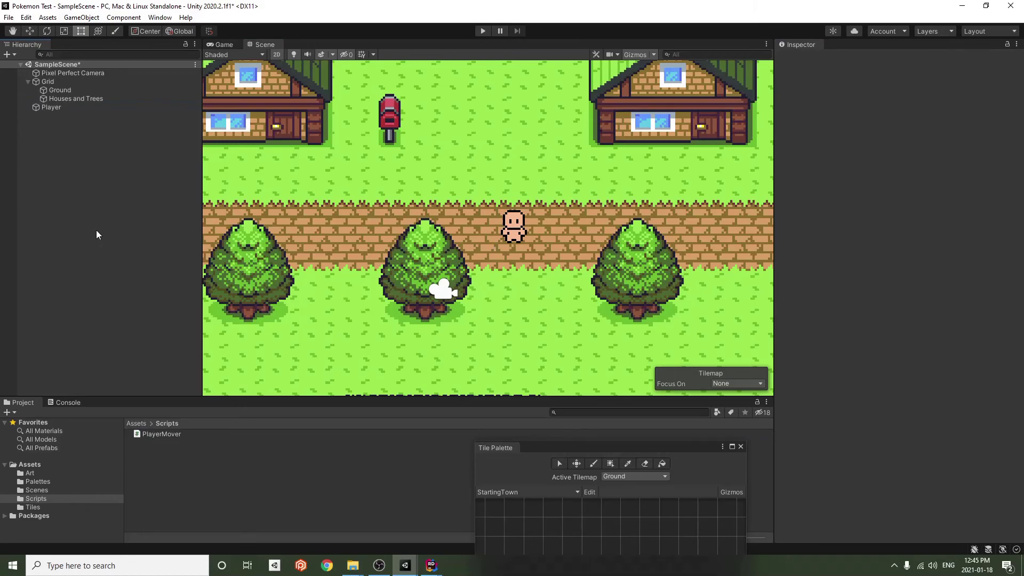
# Run the game, test the character's movement in all four directions along the path, and stop the game
pyautogui.click(484, 31)
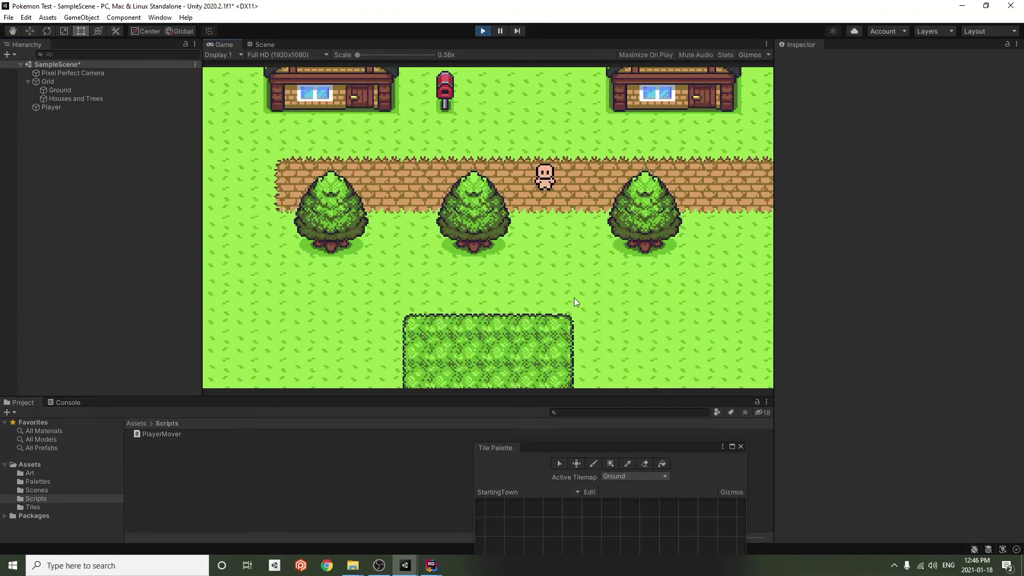
pyautogui.press('Left')
pyautogui.press('Up')
pyautogui.press('Right')
pyautogui.press('Down')
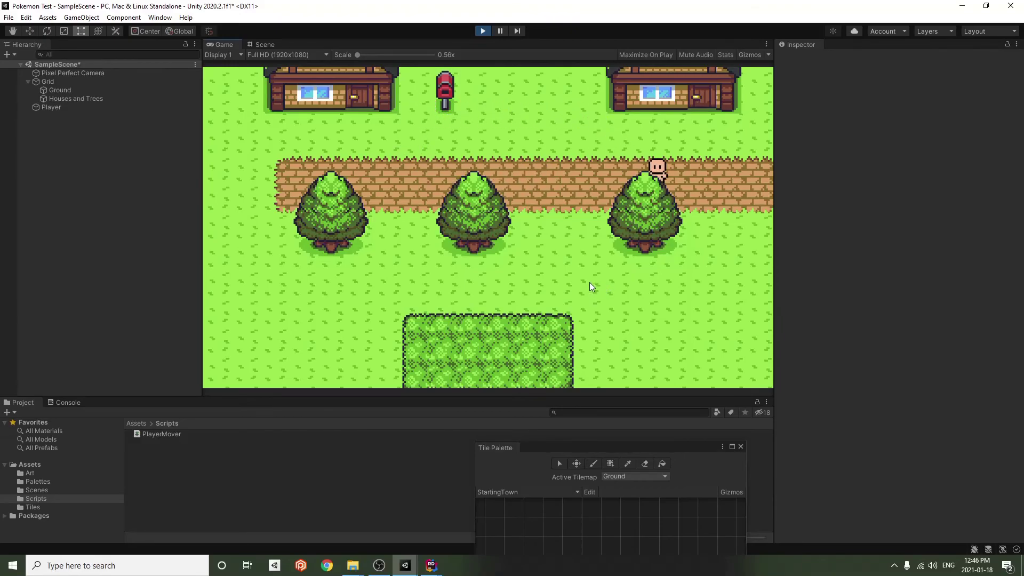
pyautogui.press('Down')
pyautogui.press('Left')
pyautogui.press('Up')
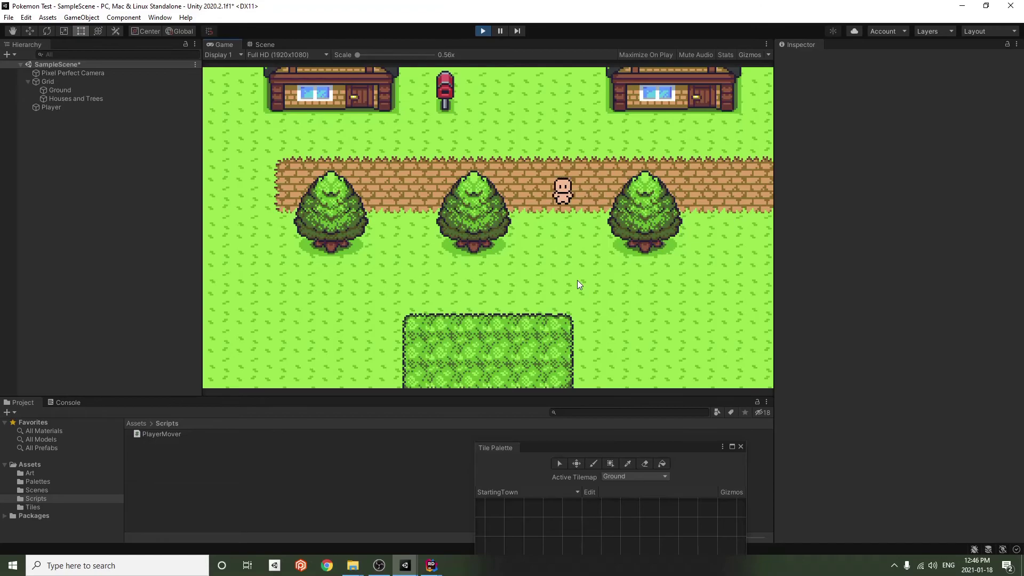
pyautogui.press('Left')
pyautogui.press('Up')
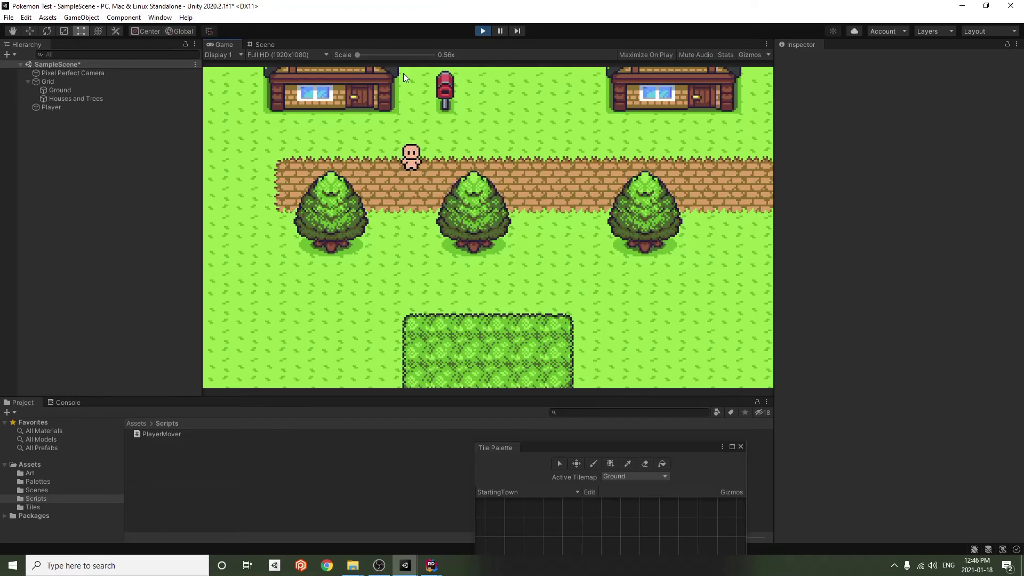
pyautogui.click(482, 31)
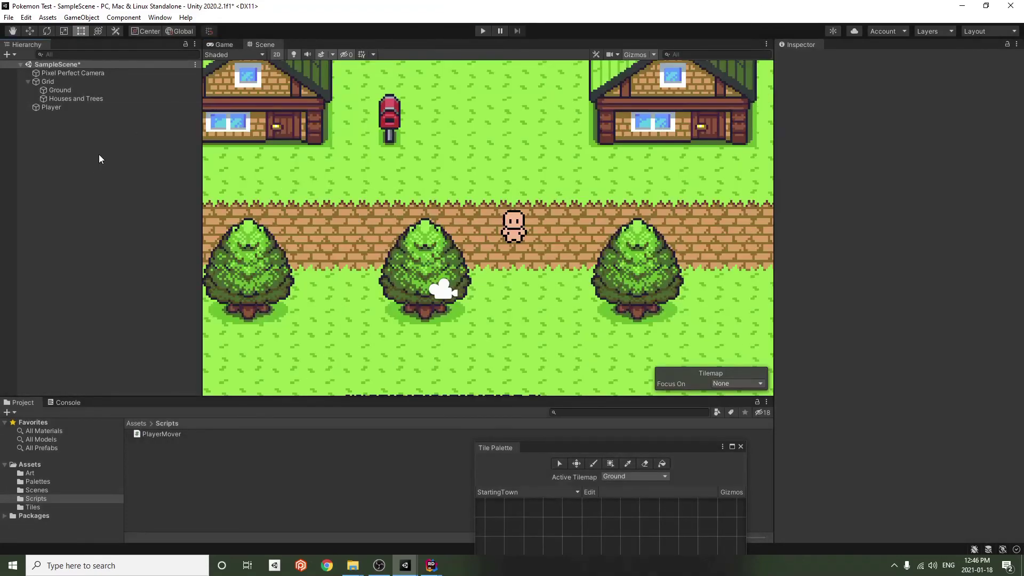
# Make the Pixel Perfect Camera a child of Player and set its X and Y position to 0
pyautogui.moveTo(88, 71); pyautogui.dragTo(60, 107)
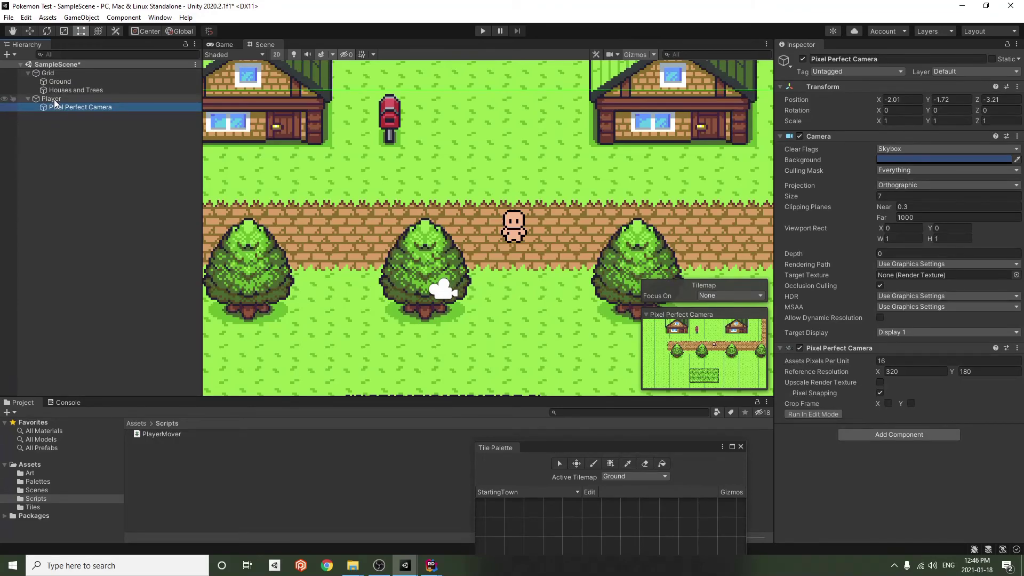
pyautogui.click(903, 100)
pyautogui.write('0')
pyautogui.press('Tab')
pyautogui.write('0')
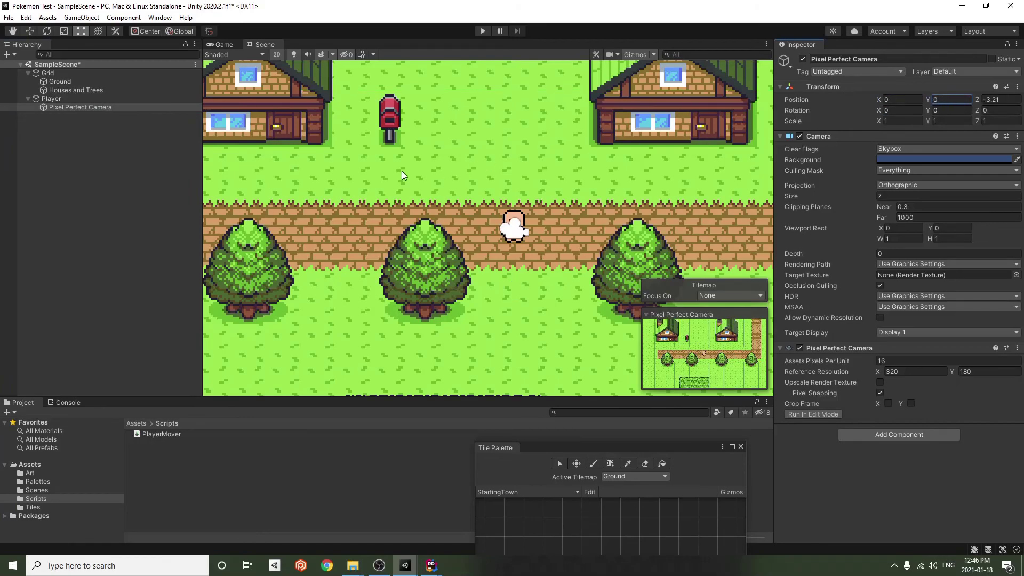
pyautogui.click(101, 149)
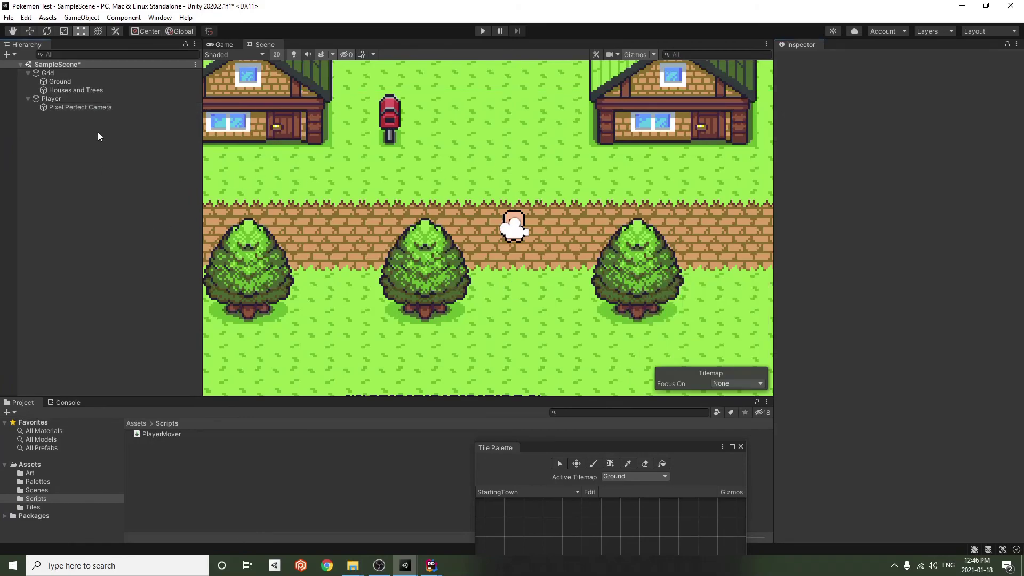
# Run the game, walk the character around the town to test the camera following it, and stop the game
pyautogui.click(483, 32)
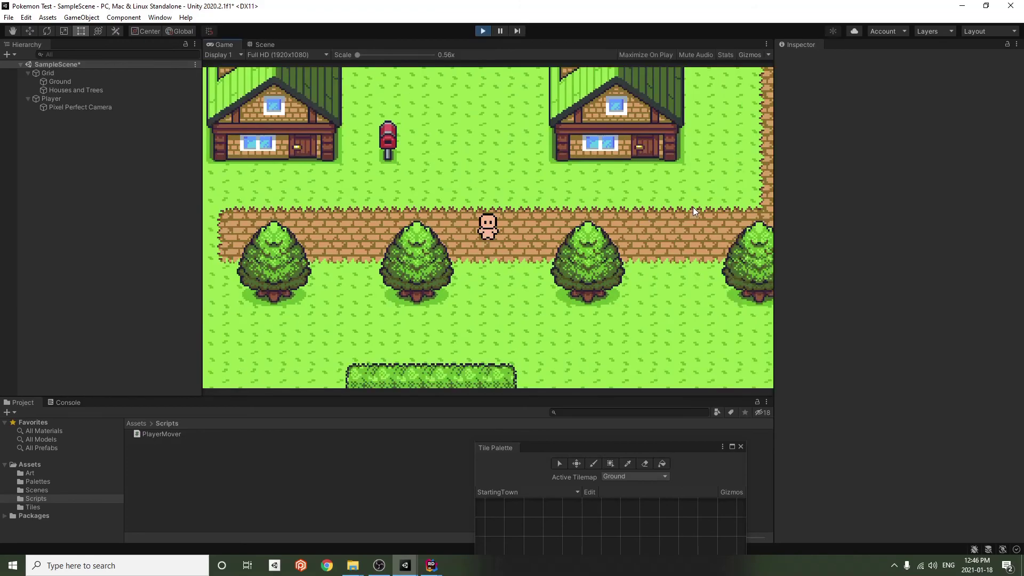
pyautogui.press('Right')
pyautogui.press('Up')
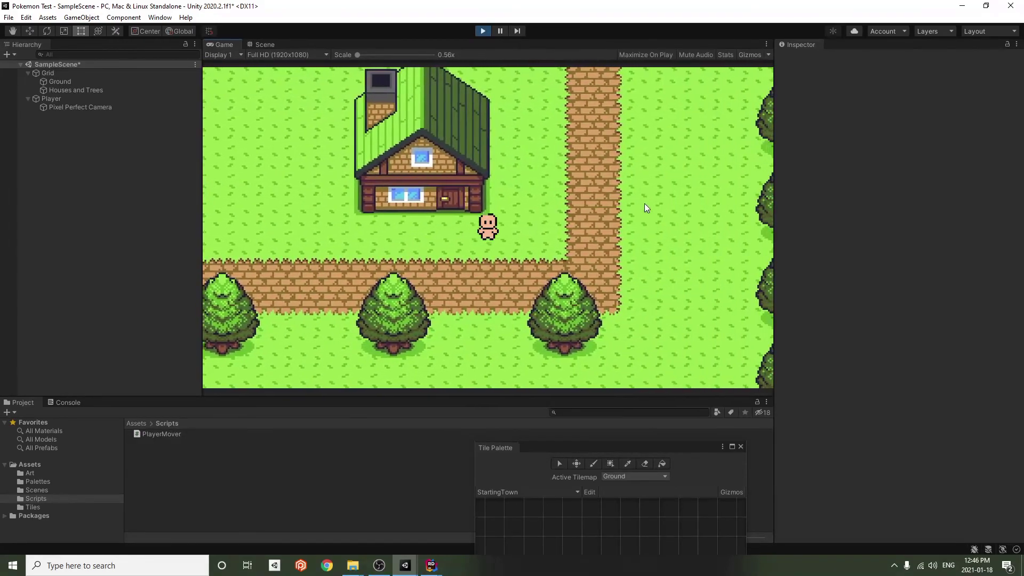
pyautogui.press('Down')
pyautogui.press('Left')
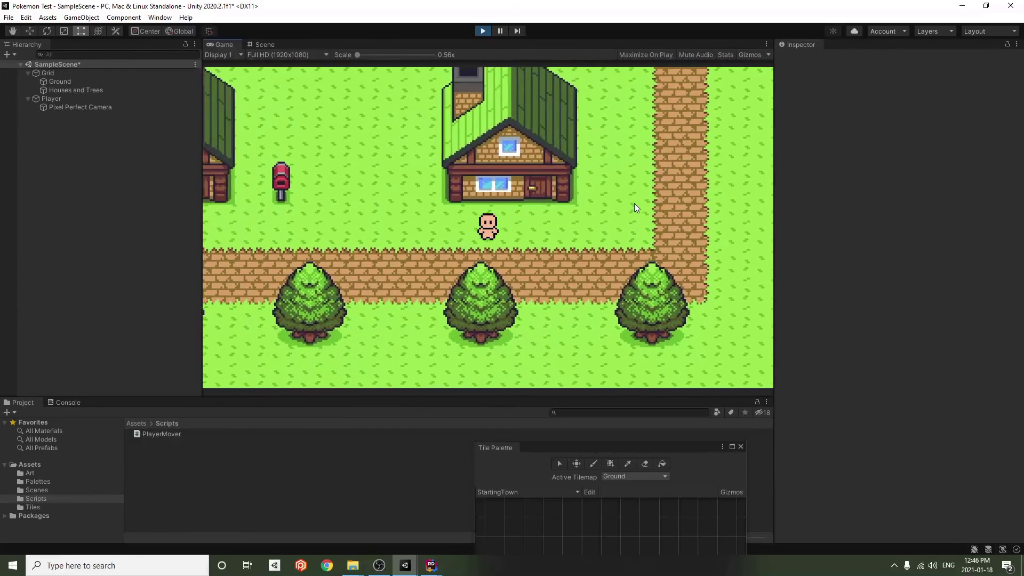
pyautogui.press('Left')
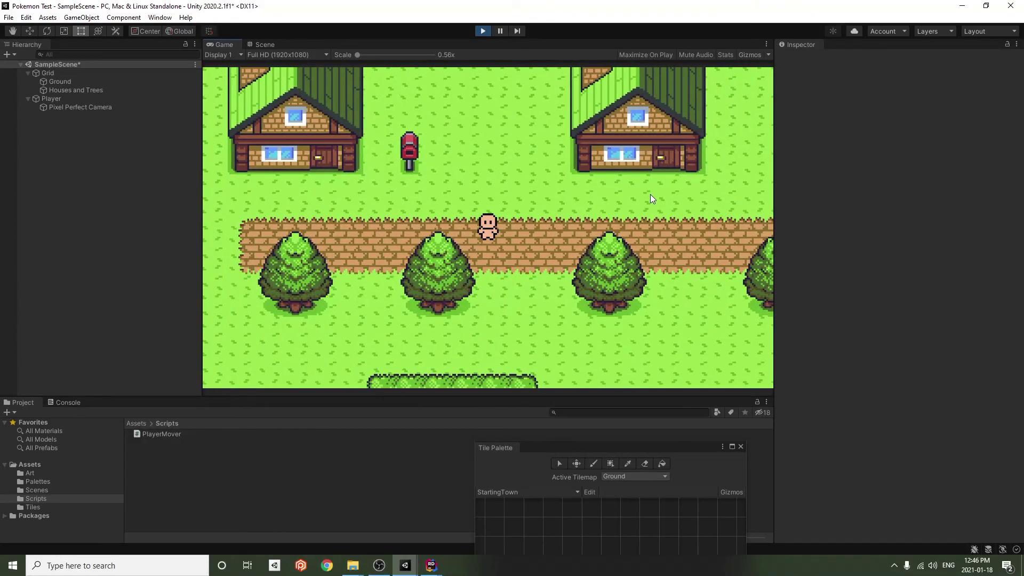
pyautogui.press('Left')
pyautogui.press('Up')
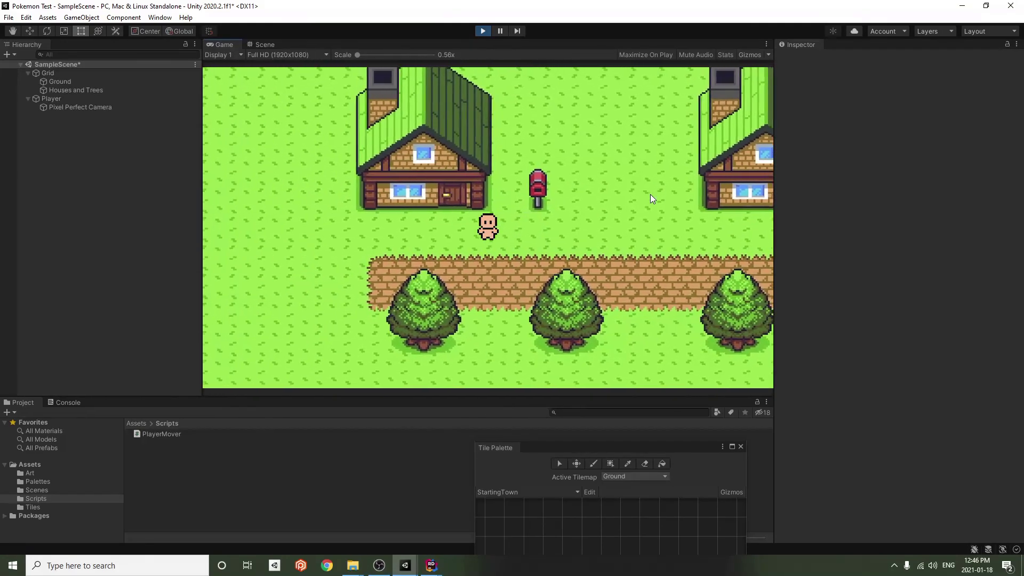
pyautogui.press('Down')
pyautogui.press('Right')
pyautogui.press('Up')
pyautogui.press('Right')
pyautogui.press('Up')
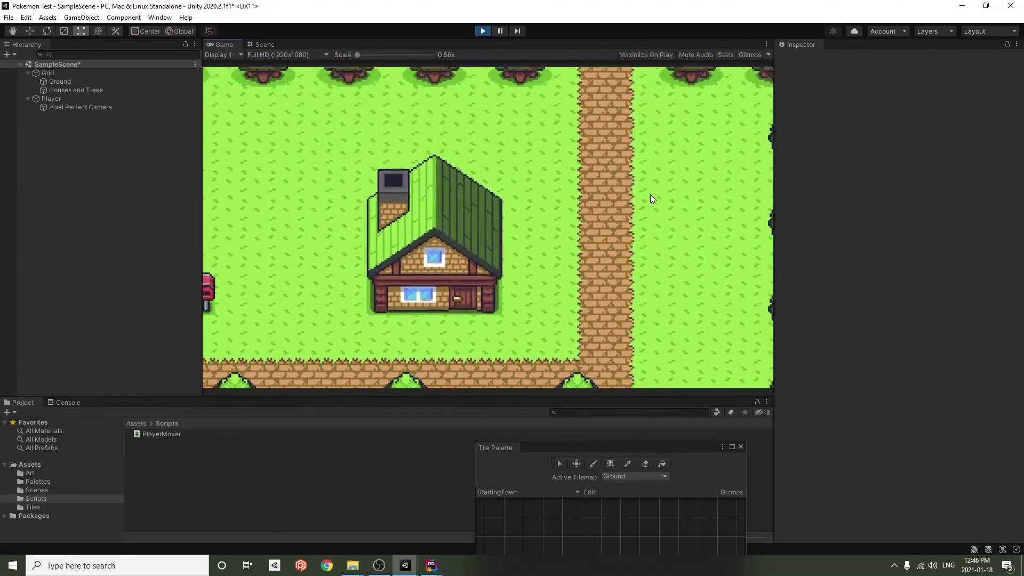
pyautogui.press('Left')
pyautogui.press('Up')
pyautogui.press('Right')
pyautogui.press('Down')
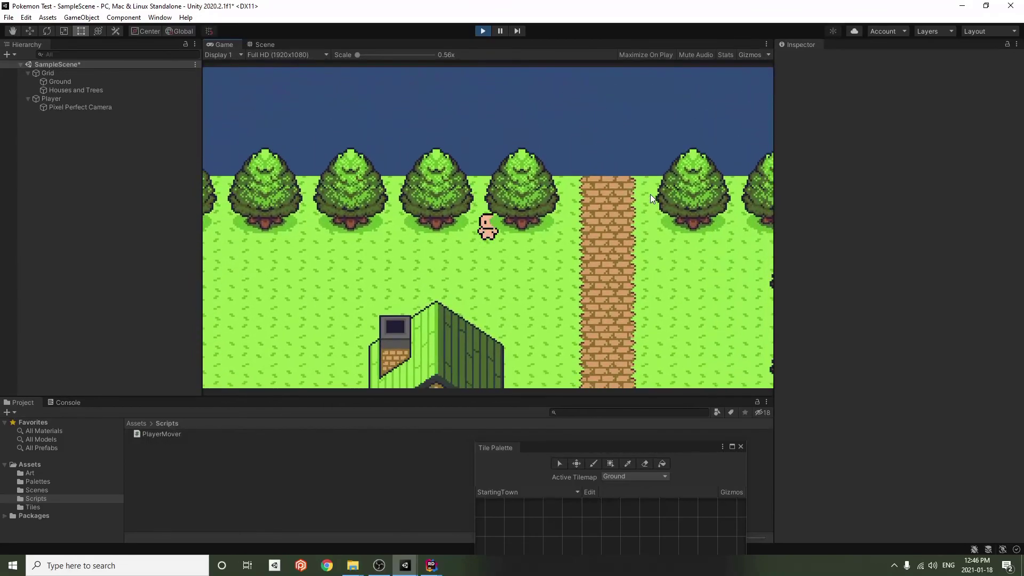
pyautogui.press('Left')
pyautogui.press('Left')
pyautogui.press('Down')
pyautogui.press('Down')
pyautogui.press('Left')
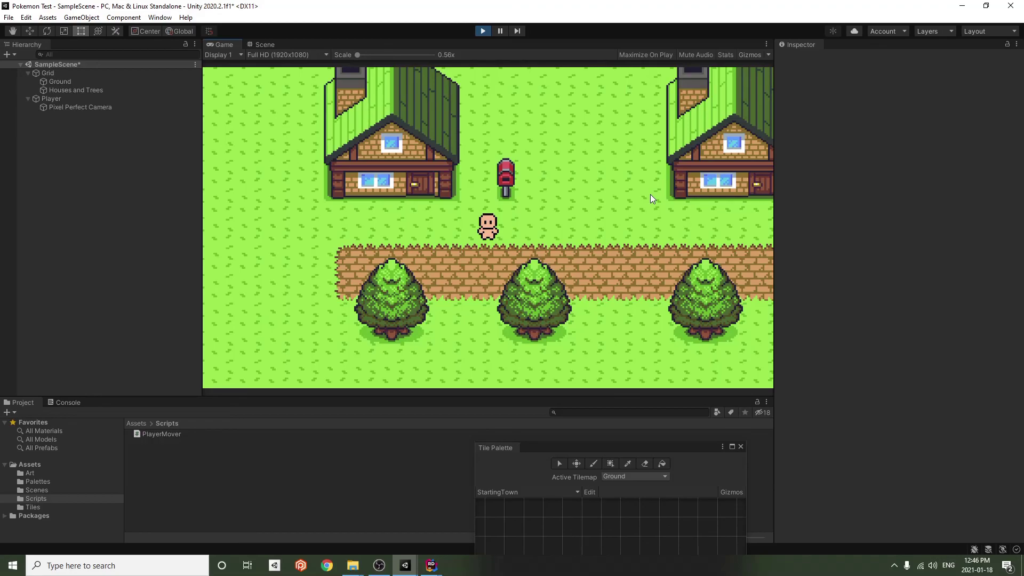
pyautogui.press('Left')
pyautogui.press('Right')
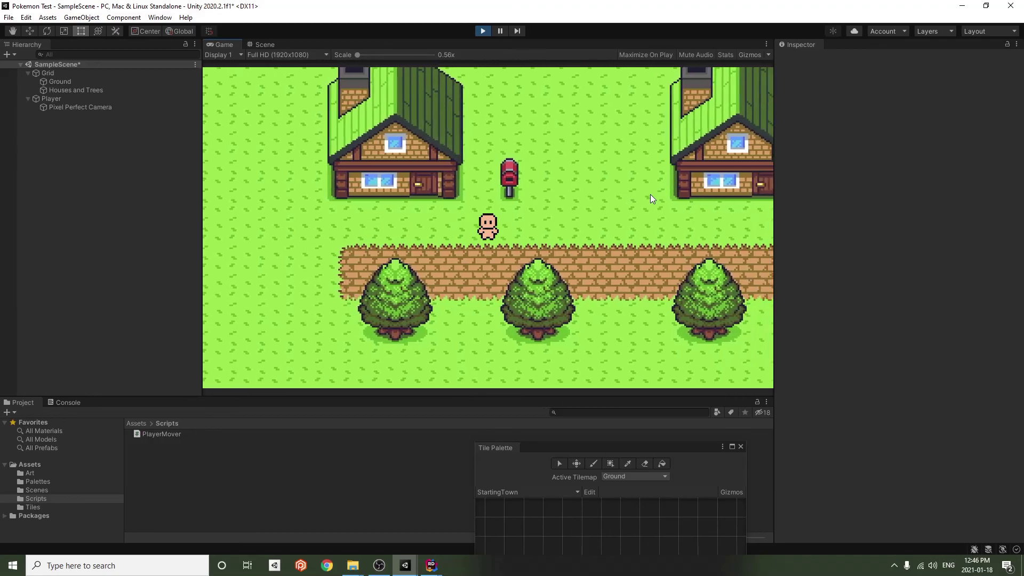
pyautogui.press('Up')
pyautogui.press('Left')
pyautogui.press('Up')
pyautogui.press('Down')
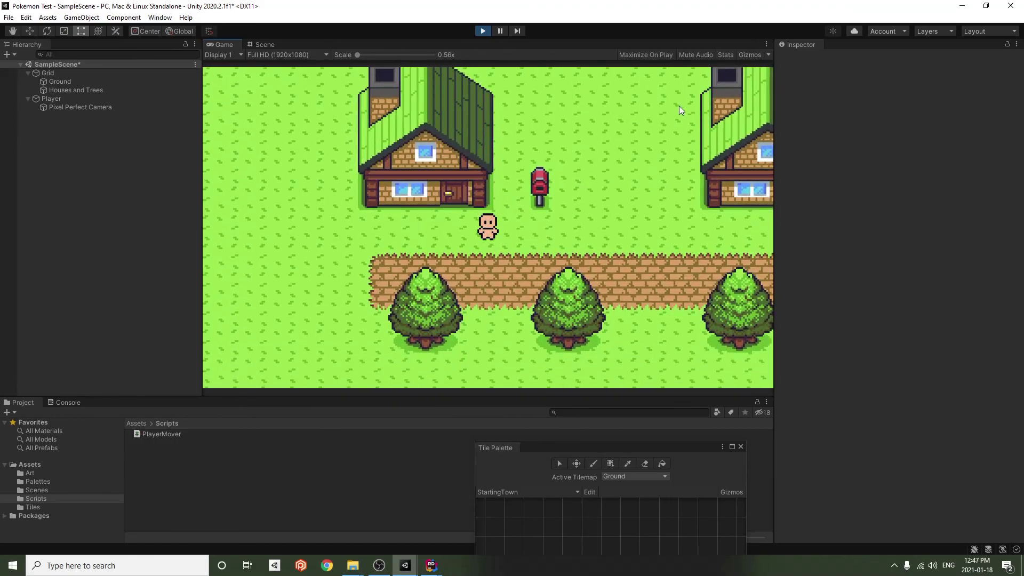
pyautogui.click(482, 31)
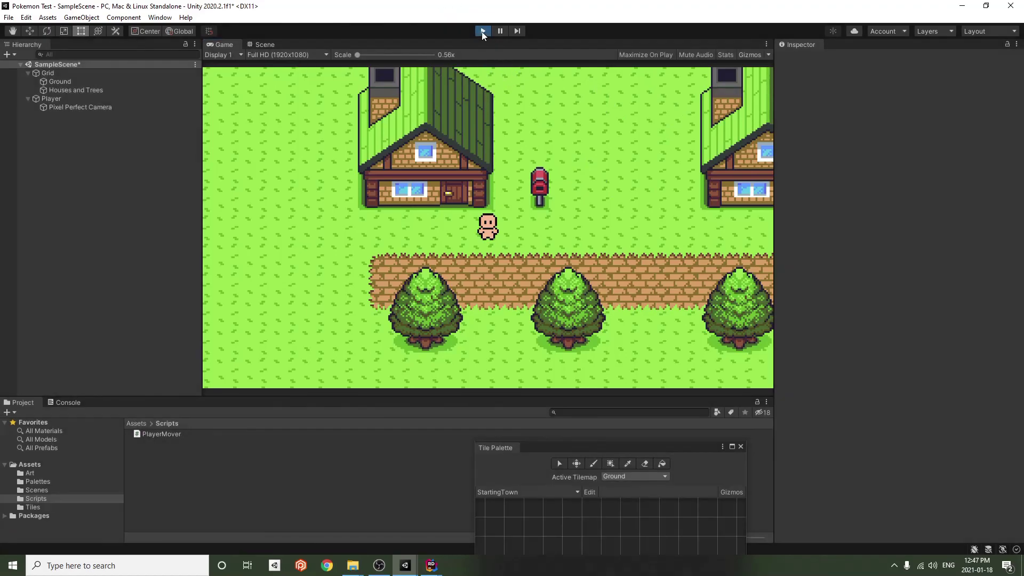